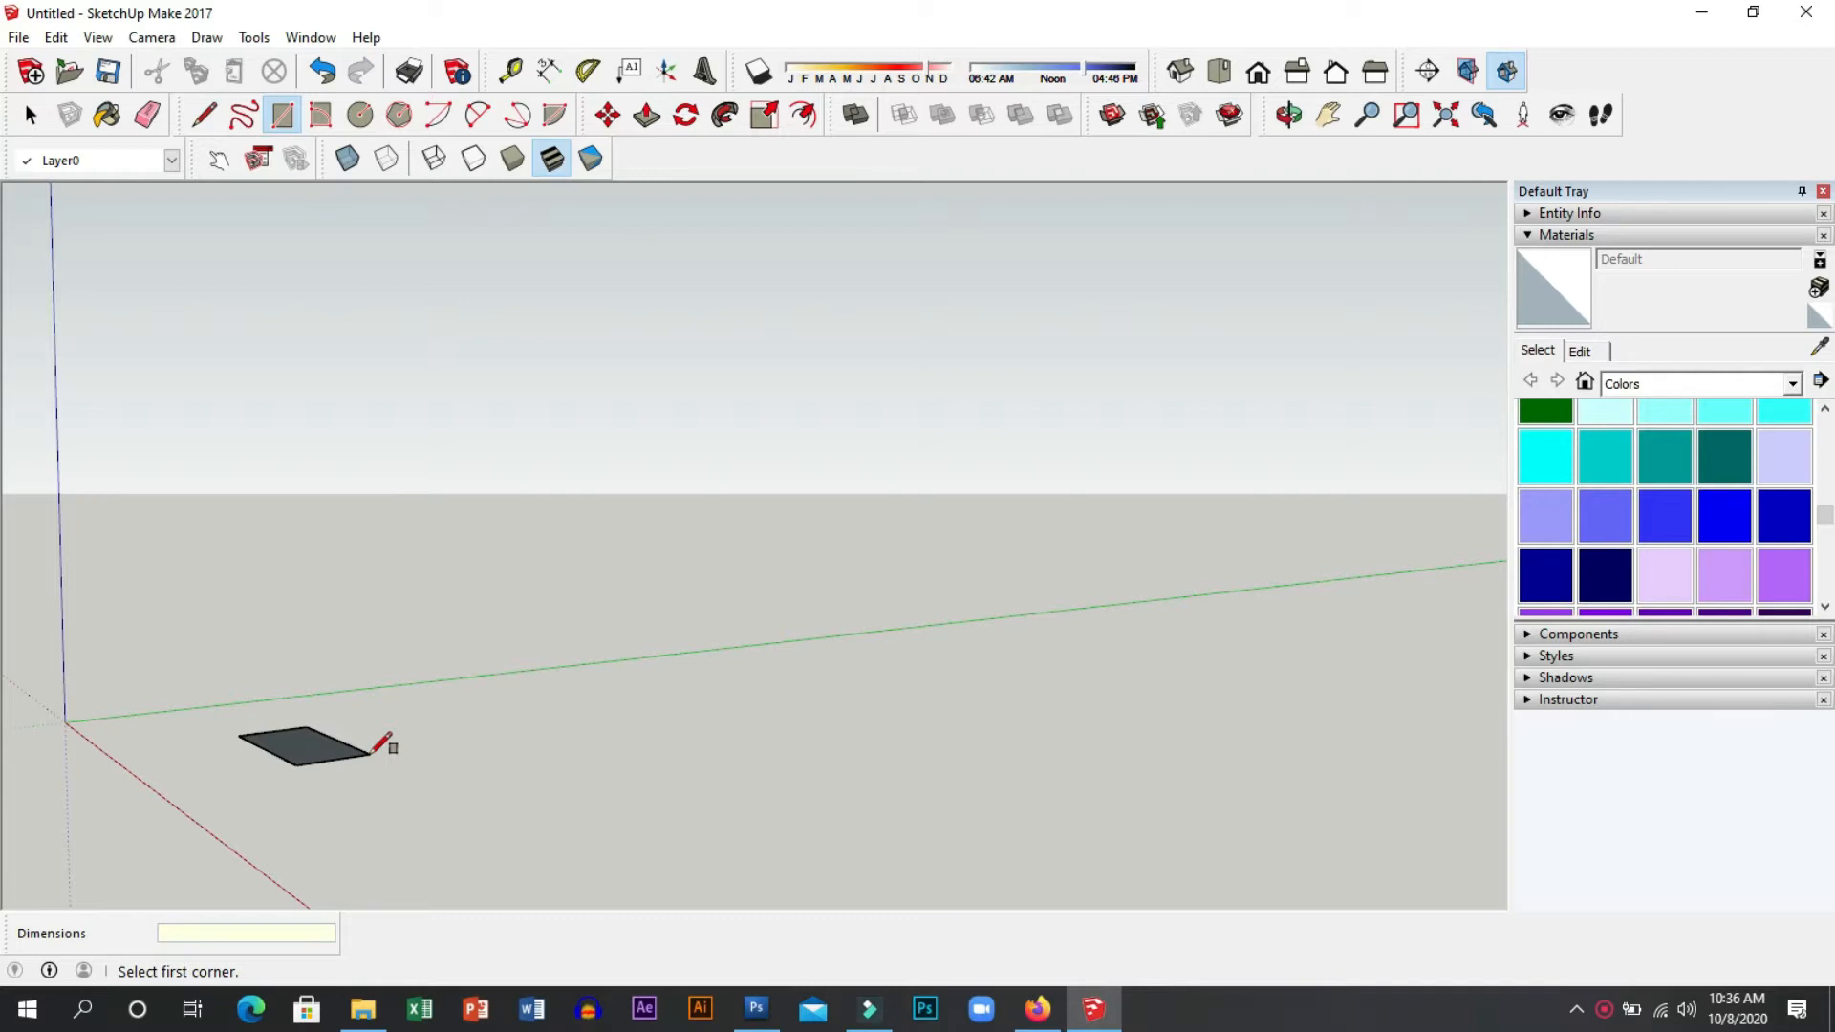
Review the model's length unit settings.
click(97, 38)
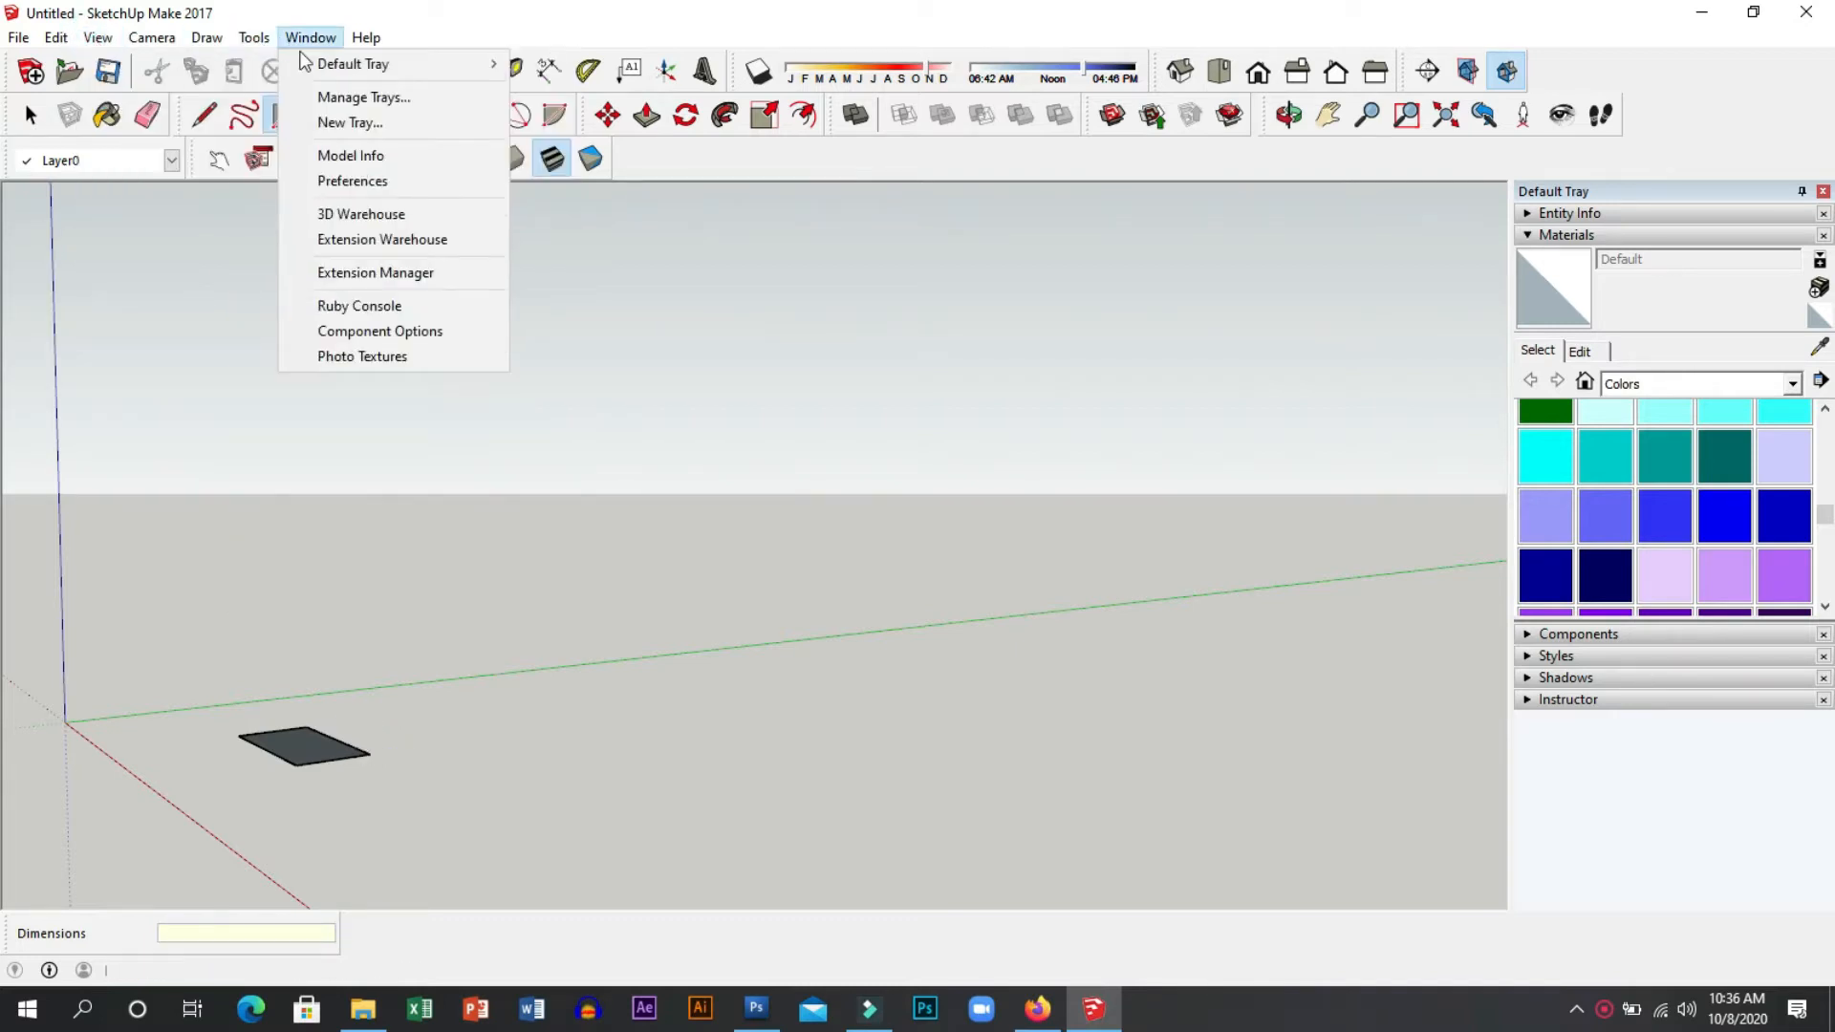
click(352, 157)
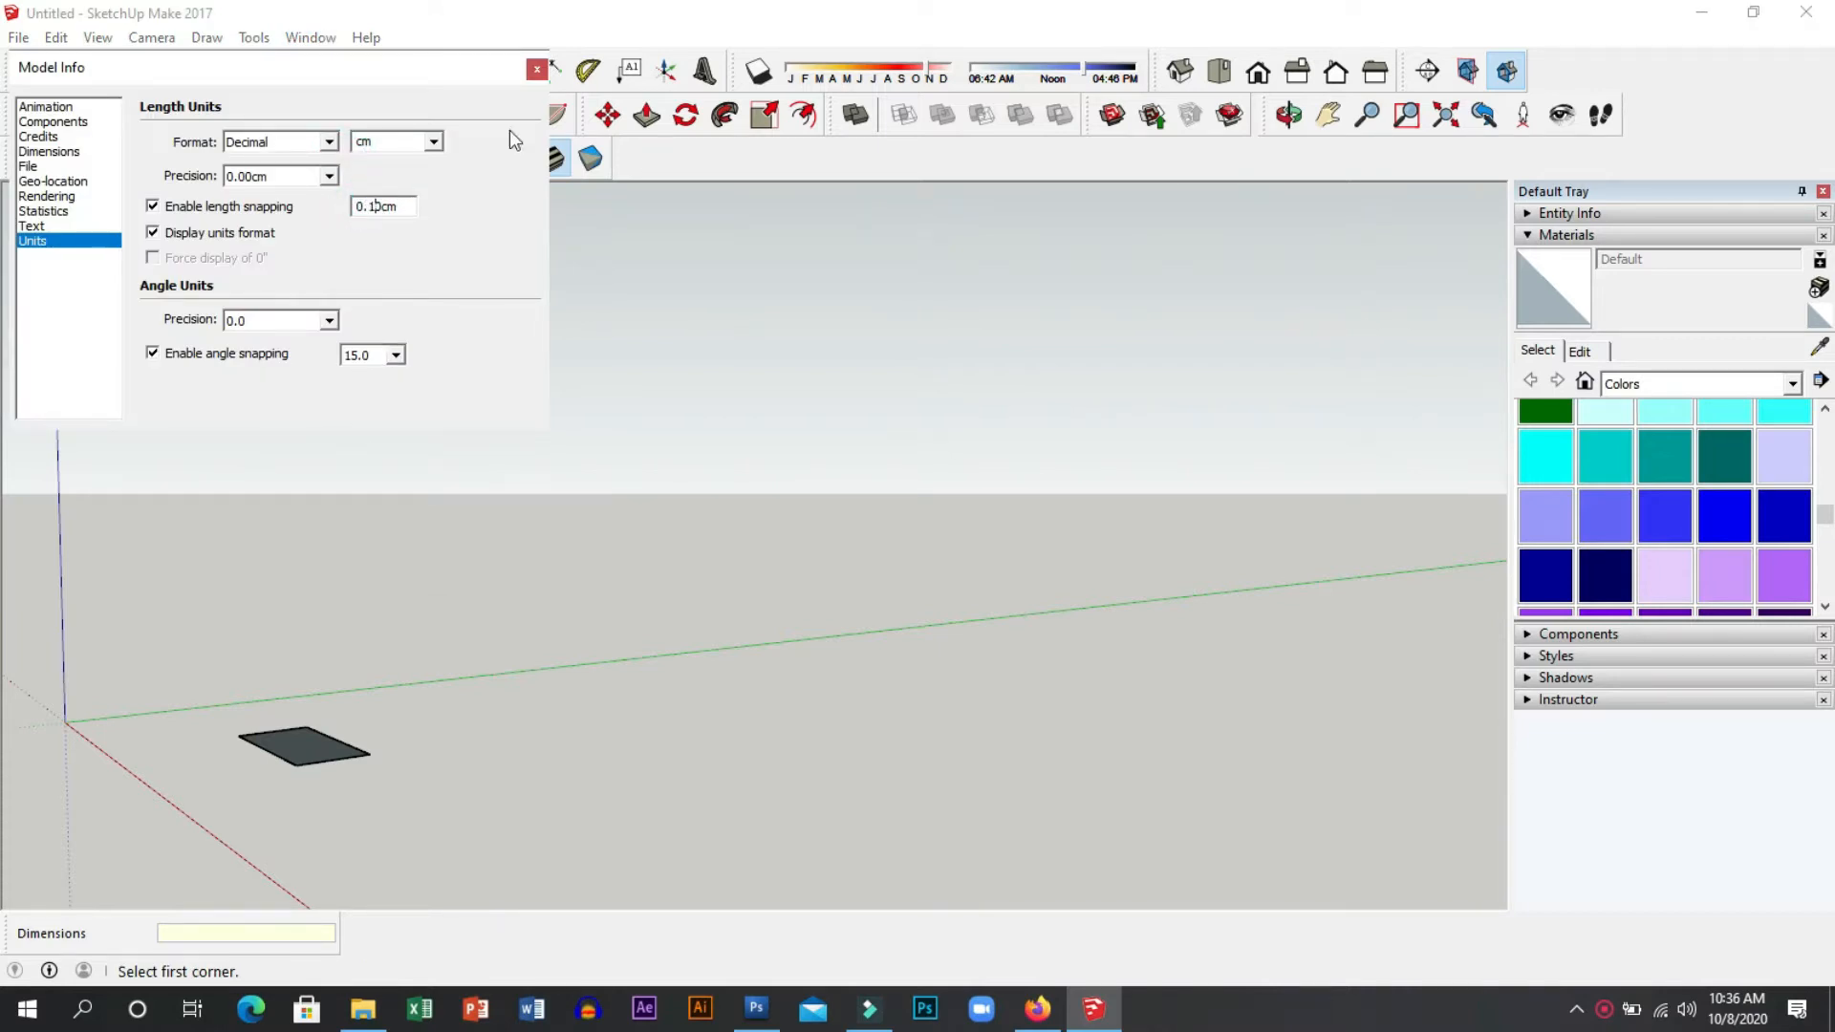
click(536, 69)
Delete all the test rectangles from the ground plane.
click(199, 689)
click(449, 788)
key(space)
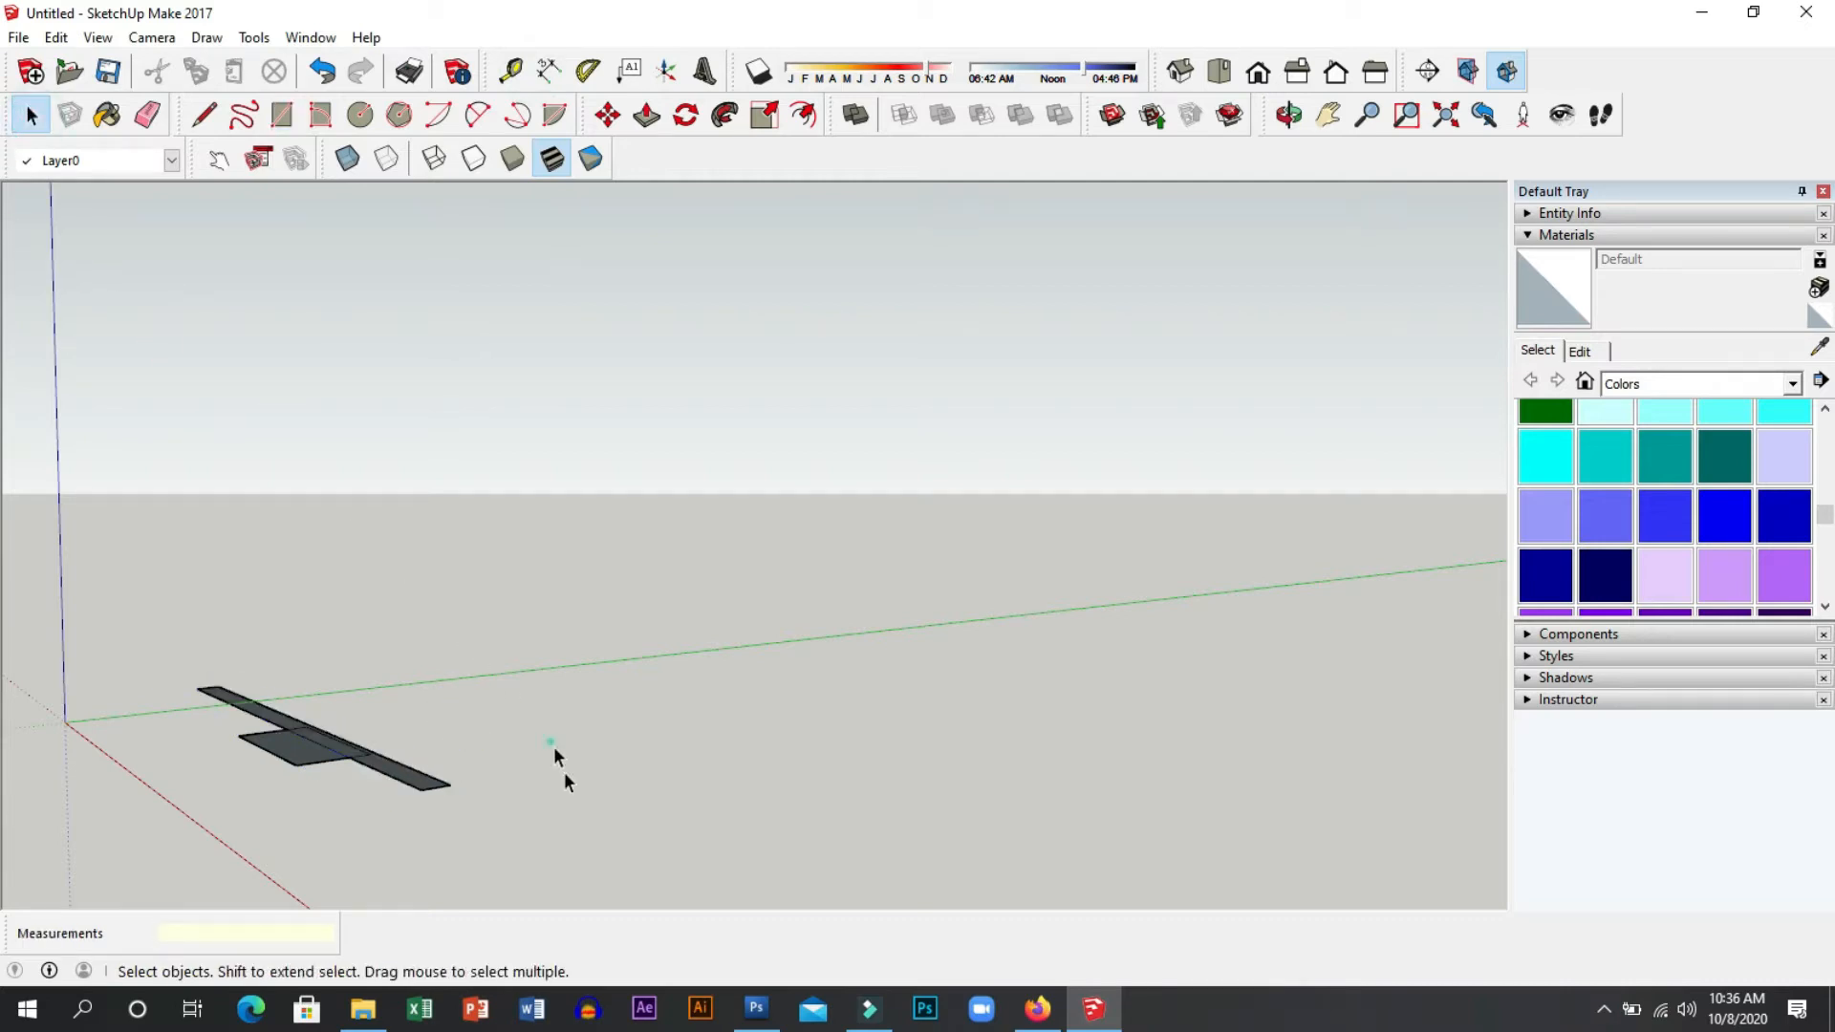
drag(194, 738, 193, 737)
key(Delete)
drag(542, 816, 191, 683)
key(Delete)
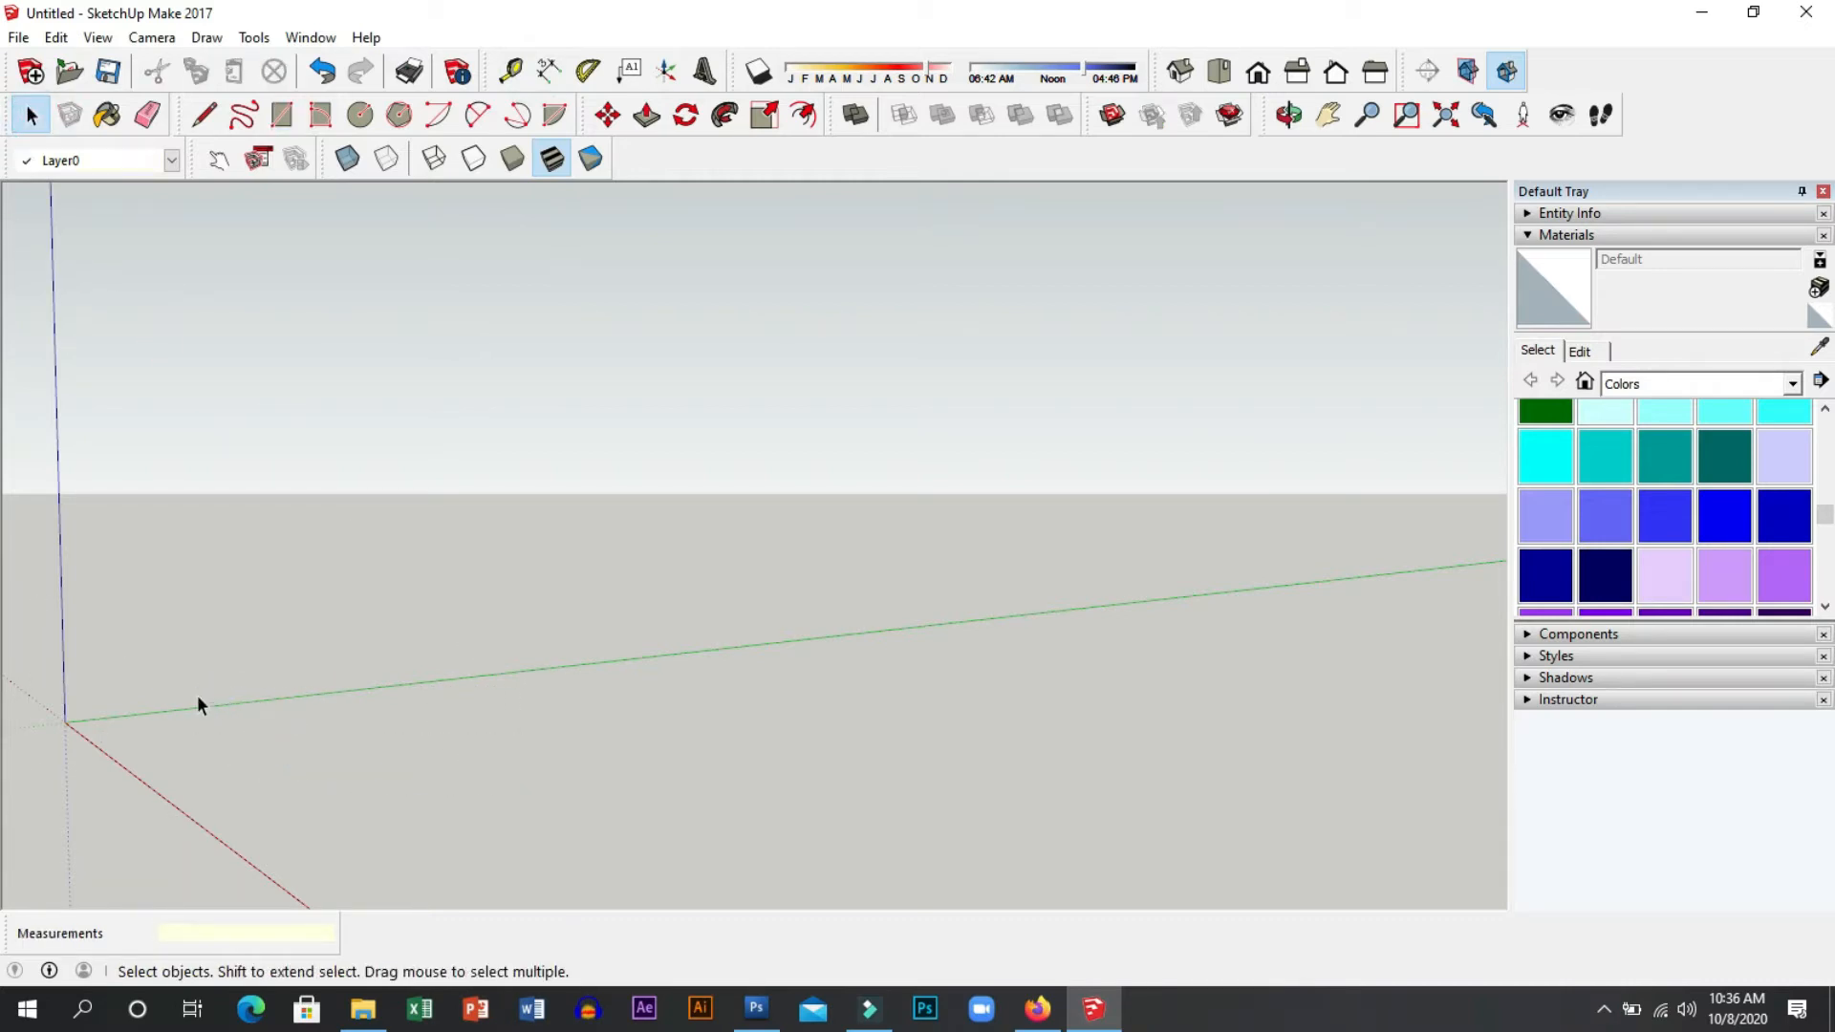
key(b)
key(space)
key(r)
click(290, 727)
click(407, 738)
text(5)
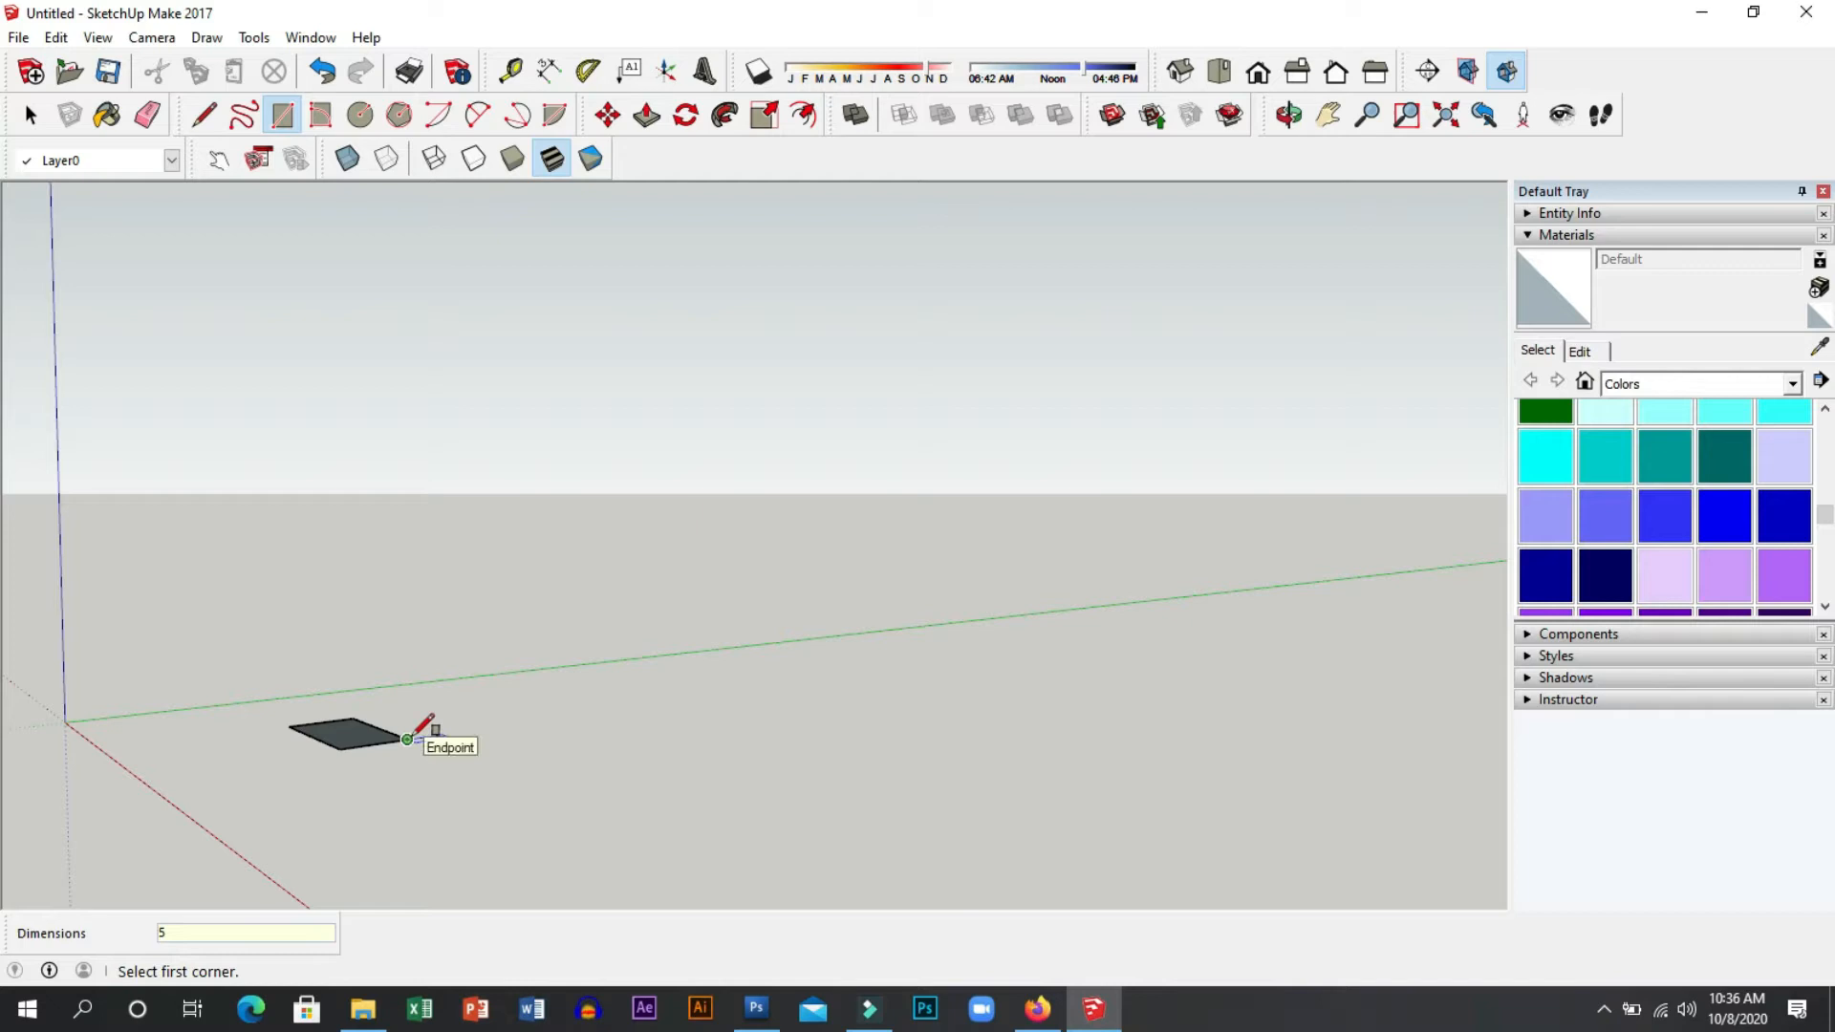
key(Return)
middle_drag(287, 755, 909, 852)
scroll(1046, 781, down, 5)
key(space)
drag(975, 871, 843, 836)
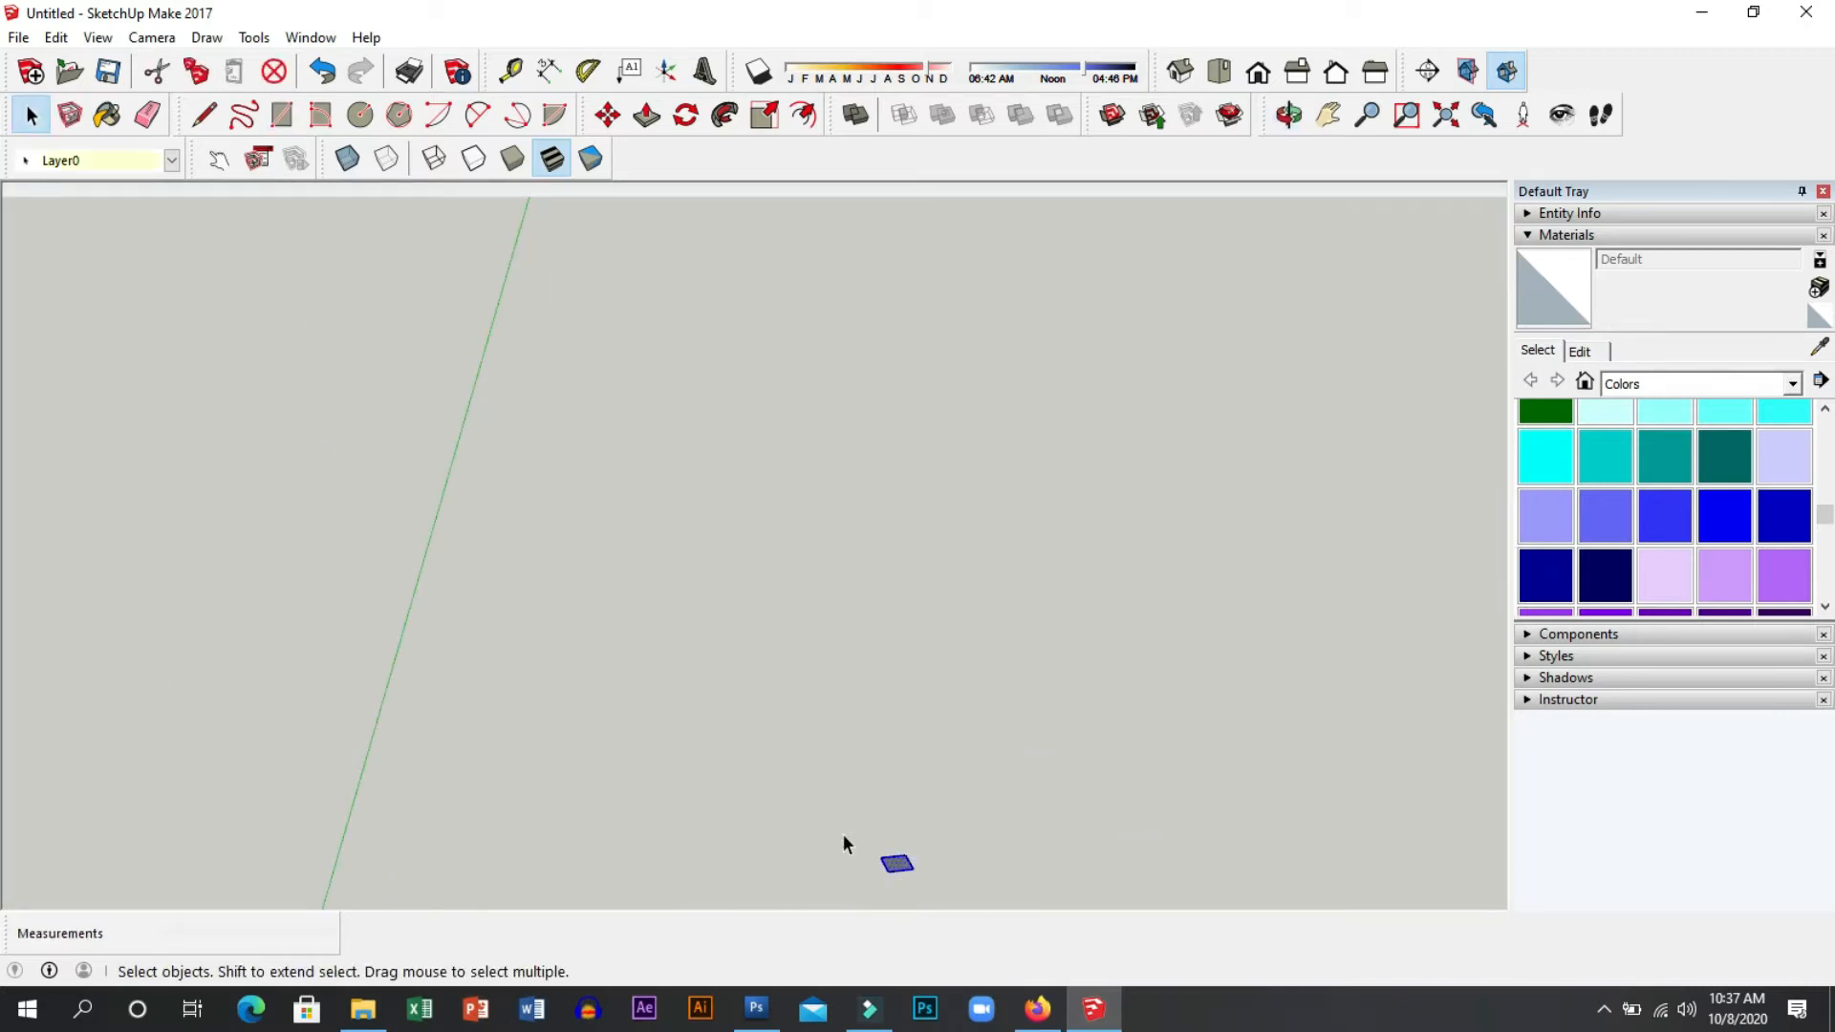
key(Delete)
Draw a 5 by 5 cm square on the ground beside the green axis.
middle_drag(628, 776, 654, 830)
key(r)
click(594, 718)
click(653, 757)
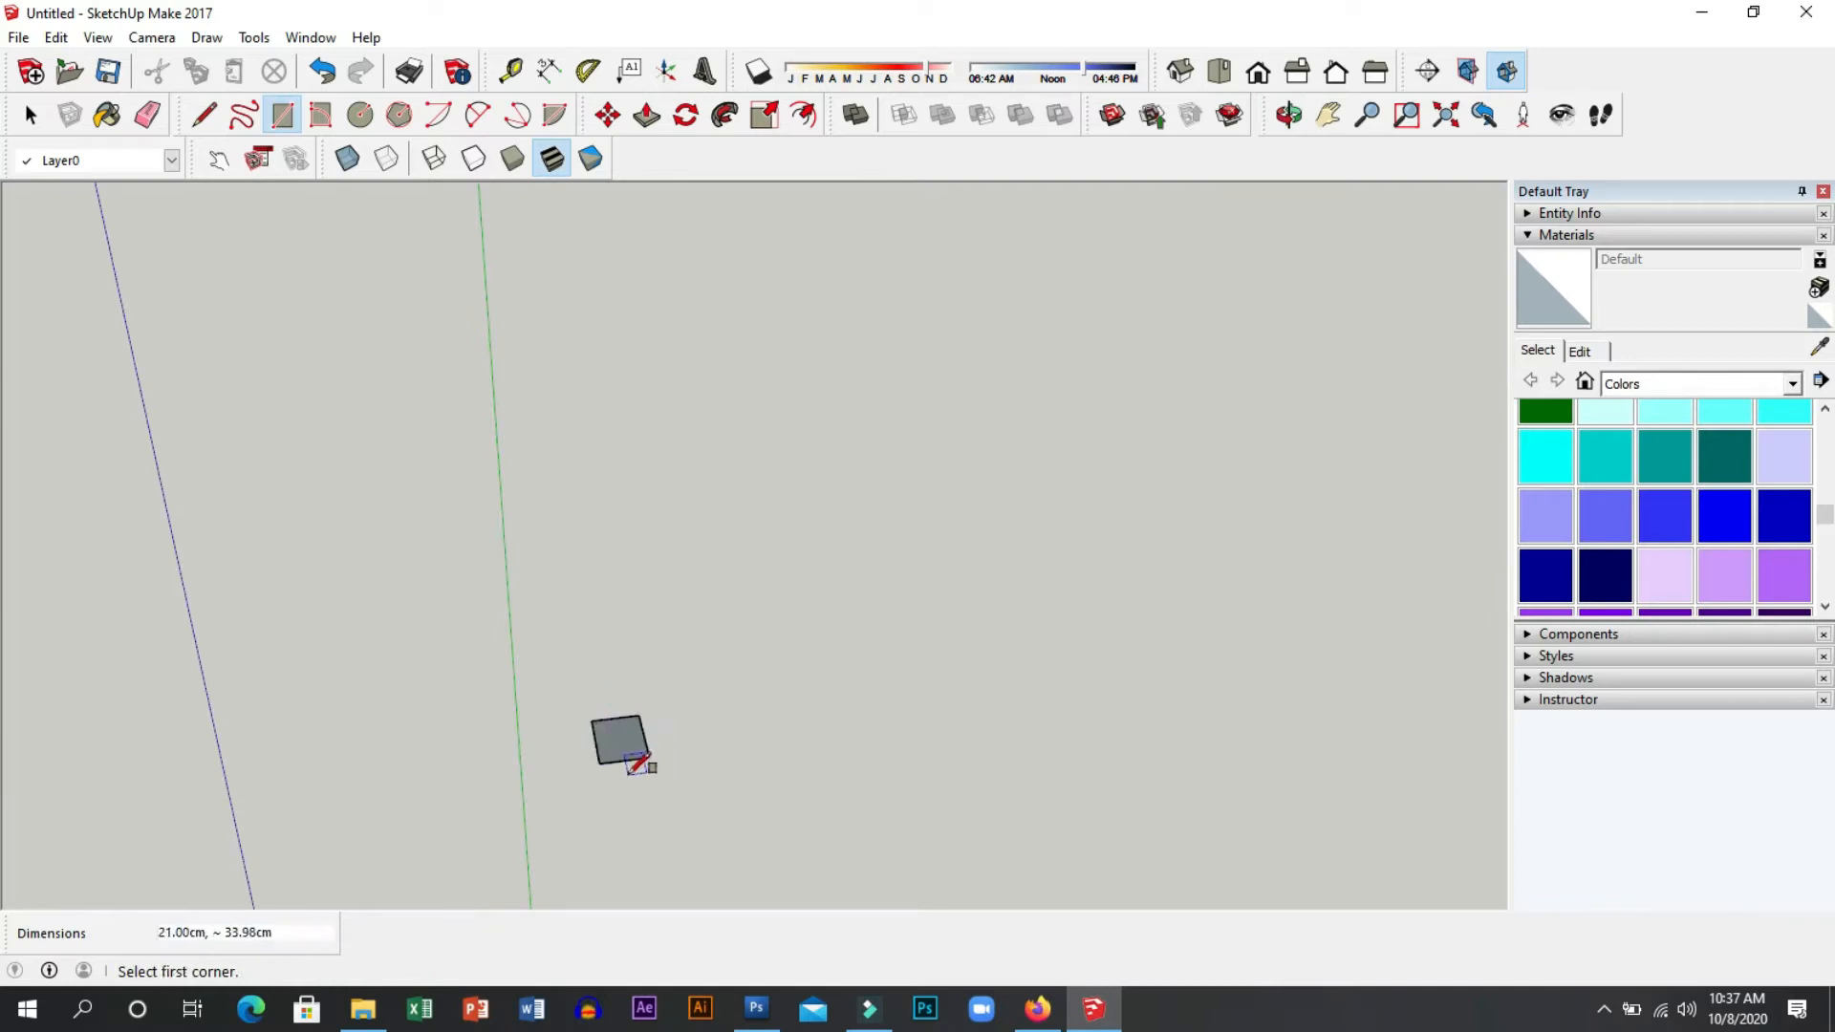
text(5,5)
key(Return)
Extrude the square upward 50 cm to form a vertical post.
middle_drag(639, 745, 525, 668)
key(p)
drag(597, 597, 585, 438)
text(50)
key(Return)
Copy the top edge of the post's side face 5 cm straight down onto that face.
scroll(830, 512, down, 4)
middle_drag(831, 512, 599, 612)
scroll(916, 460, up, 1)
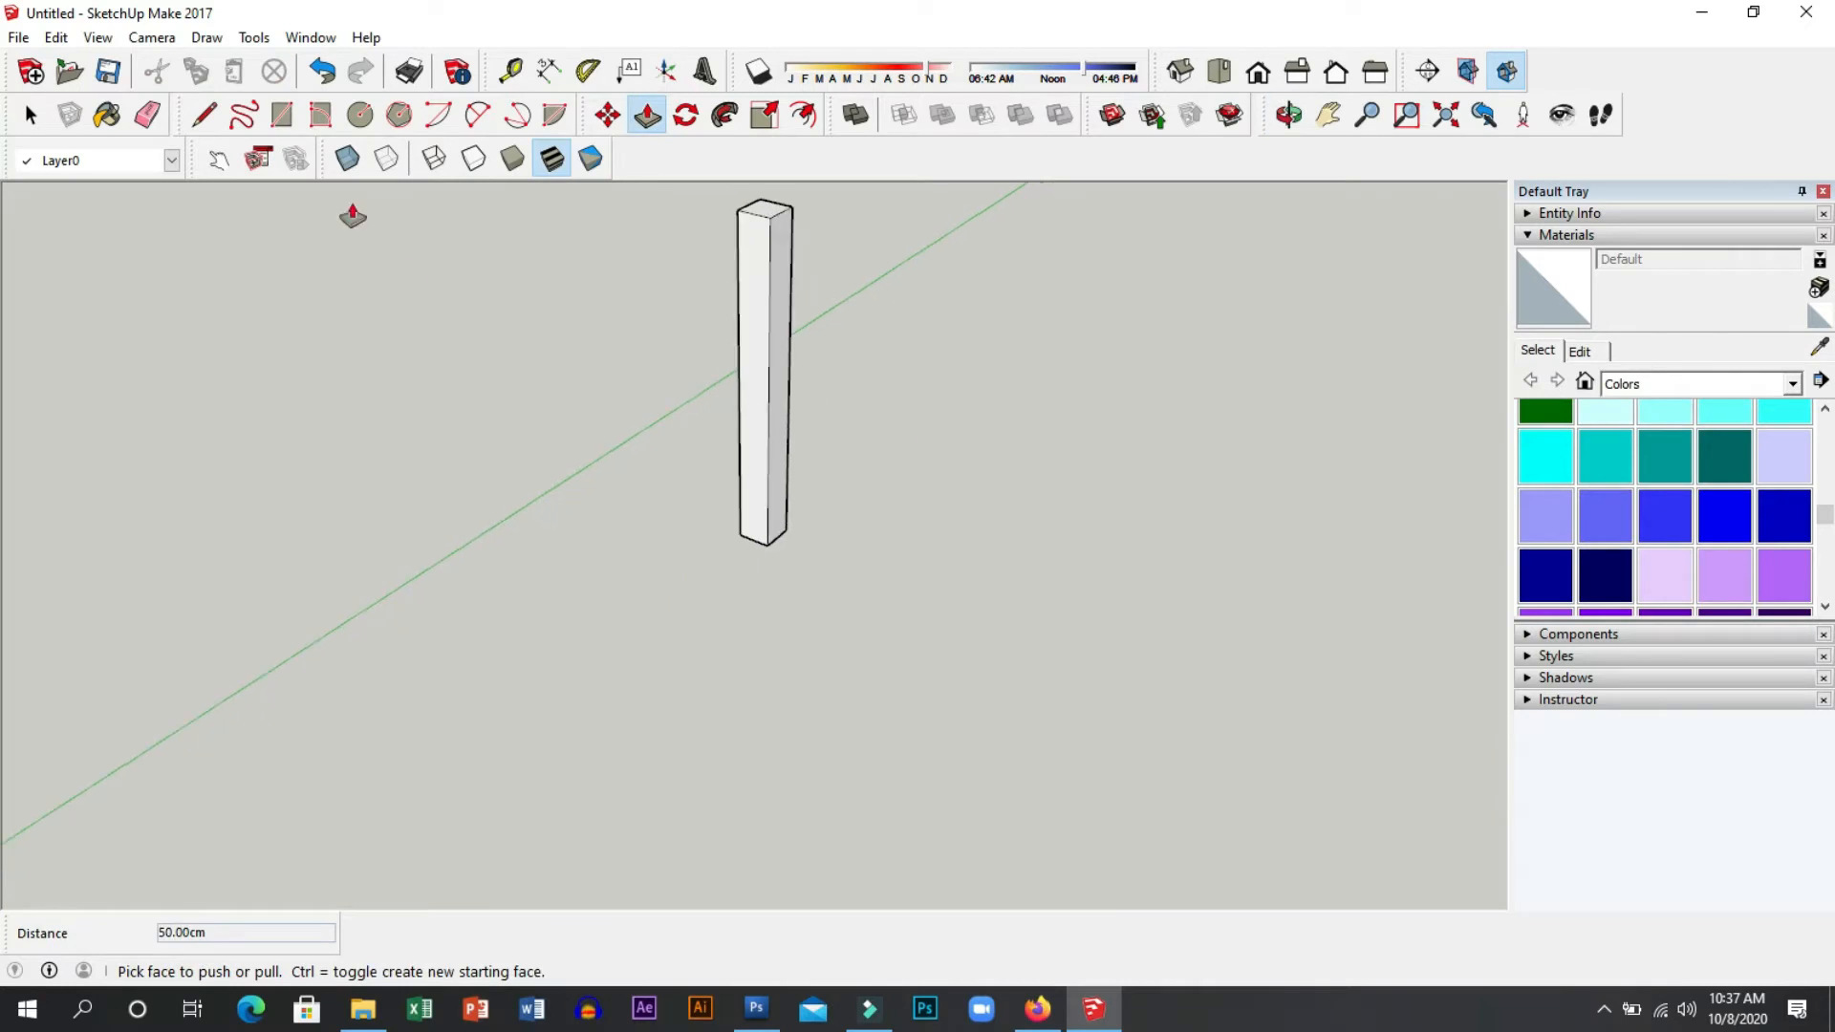
click(203, 115)
middle_drag(737, 256, 814, 223)
key(space)
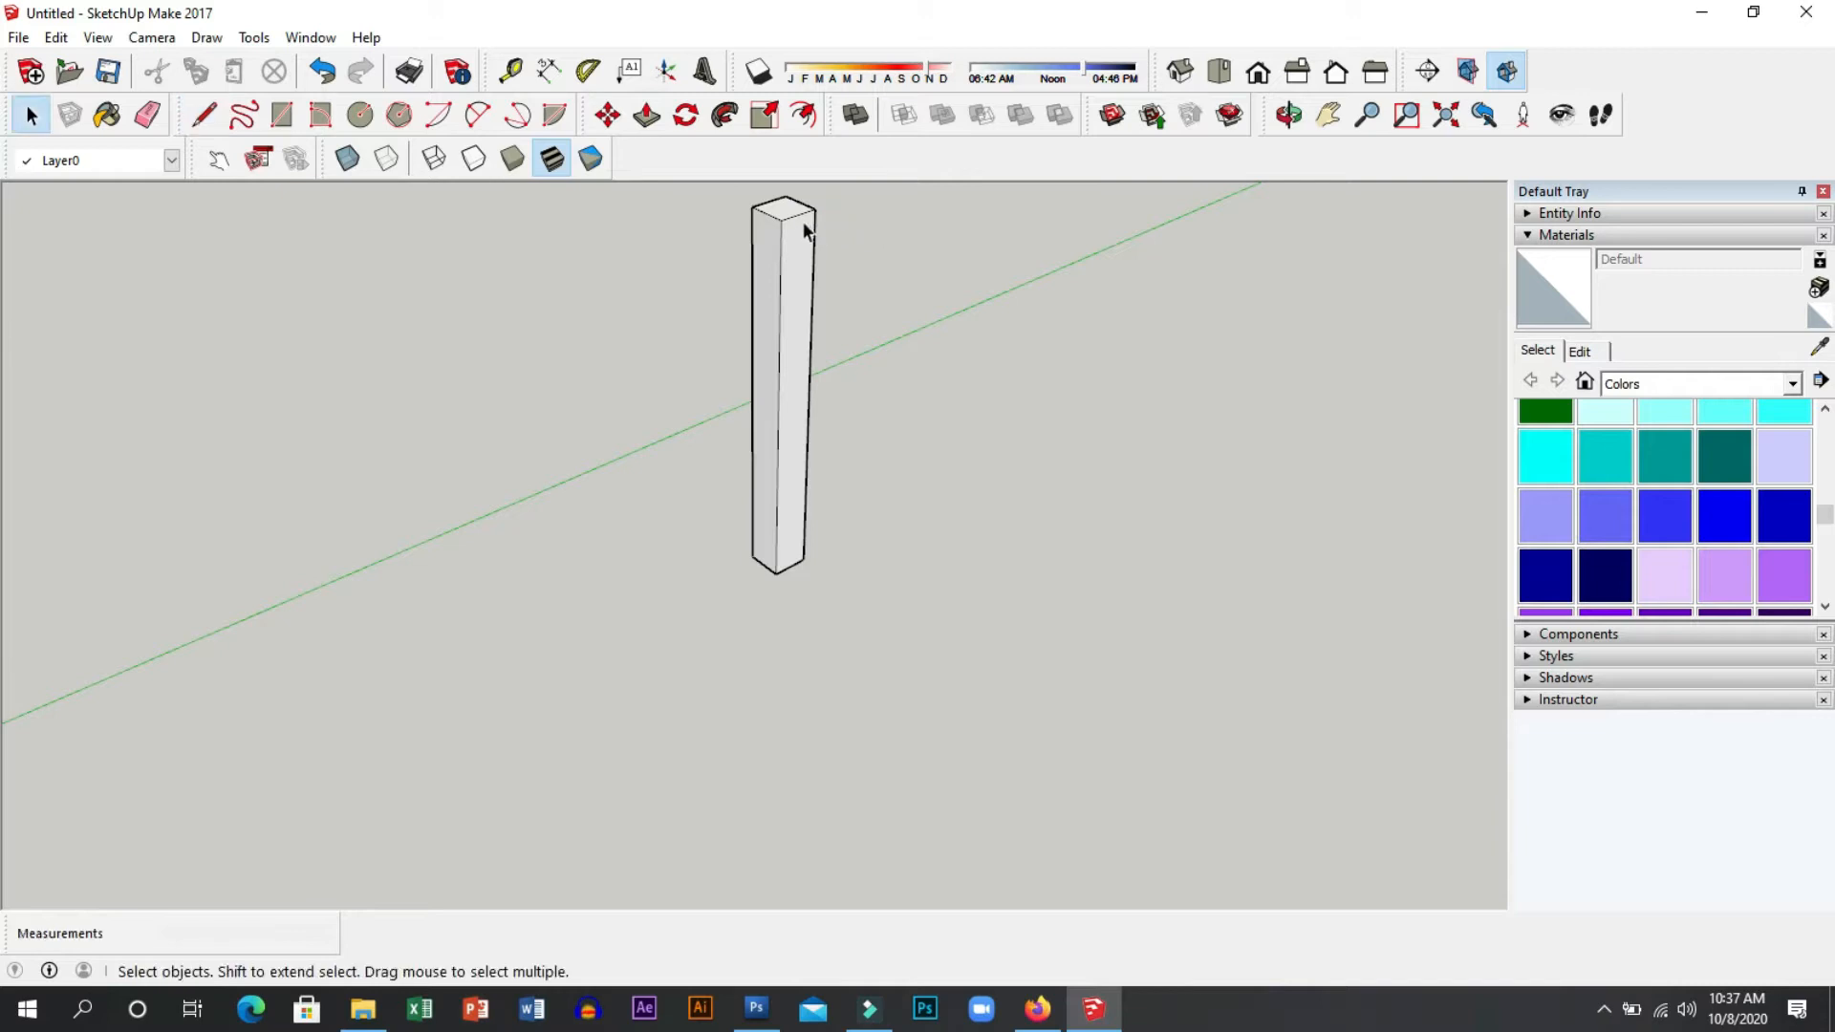
click(801, 219)
key(m)
key(ctrl)
click(798, 218)
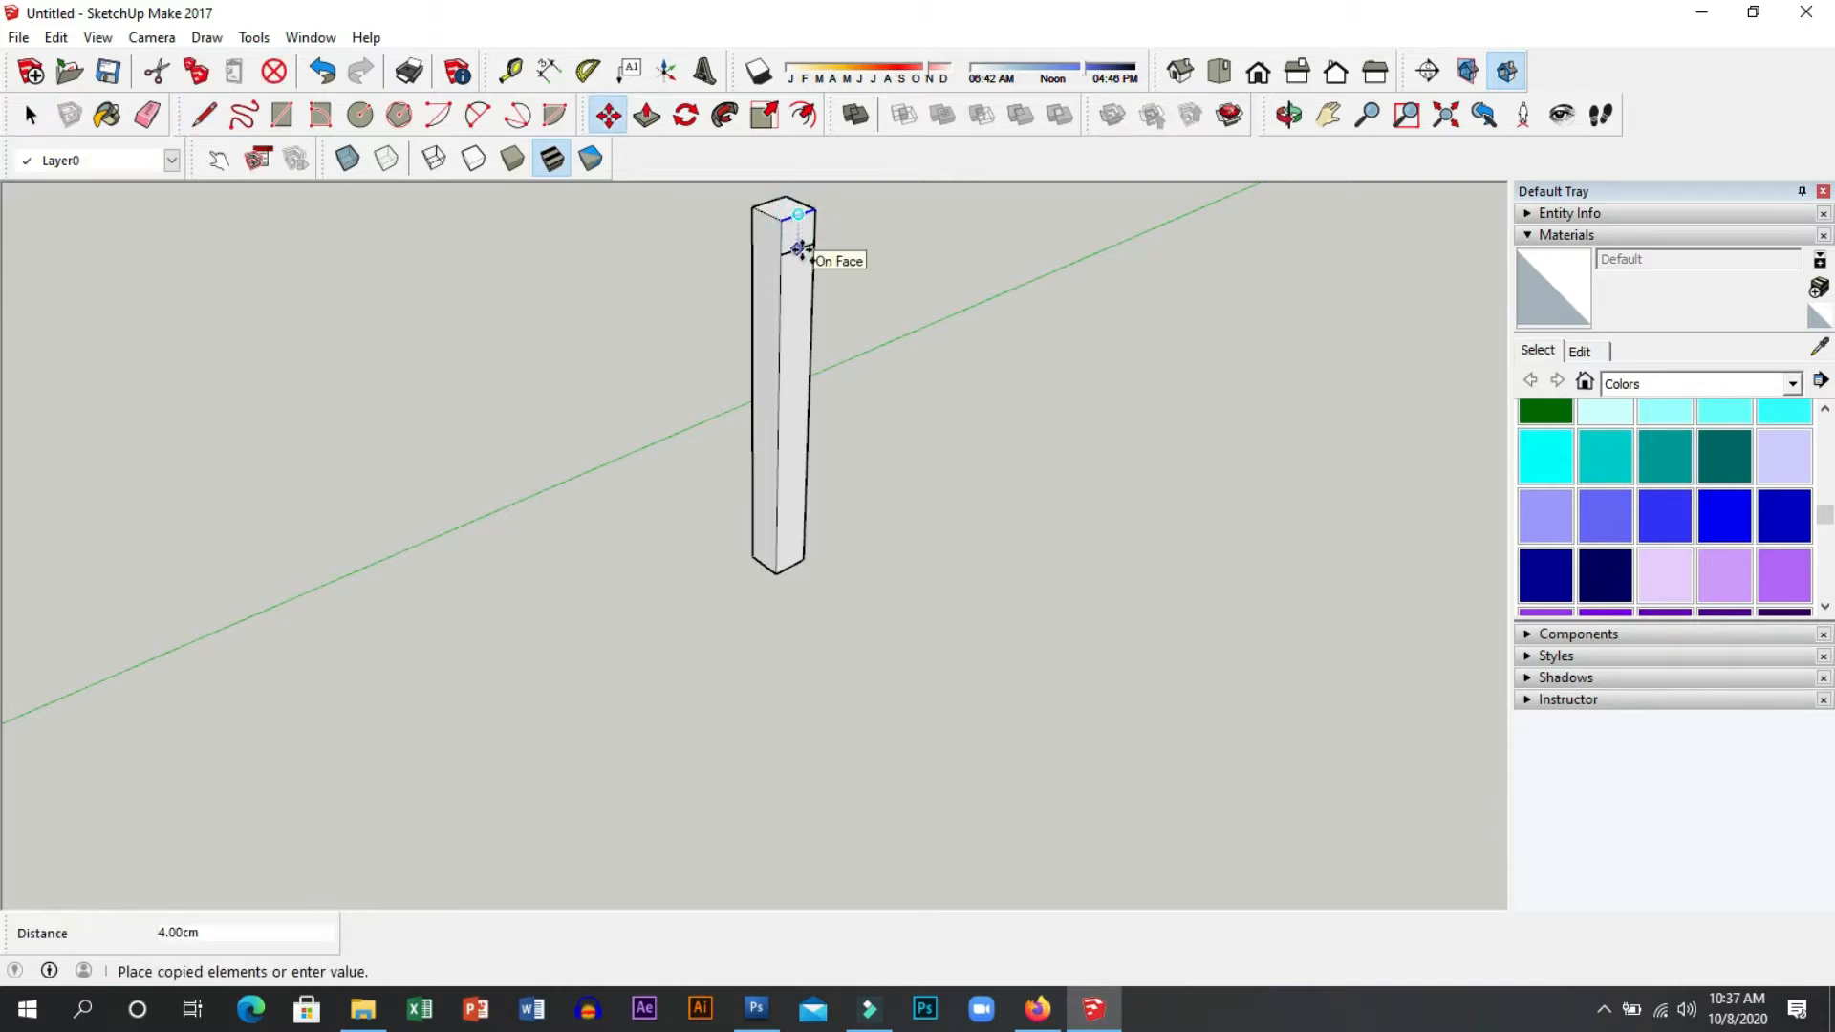
click(800, 248)
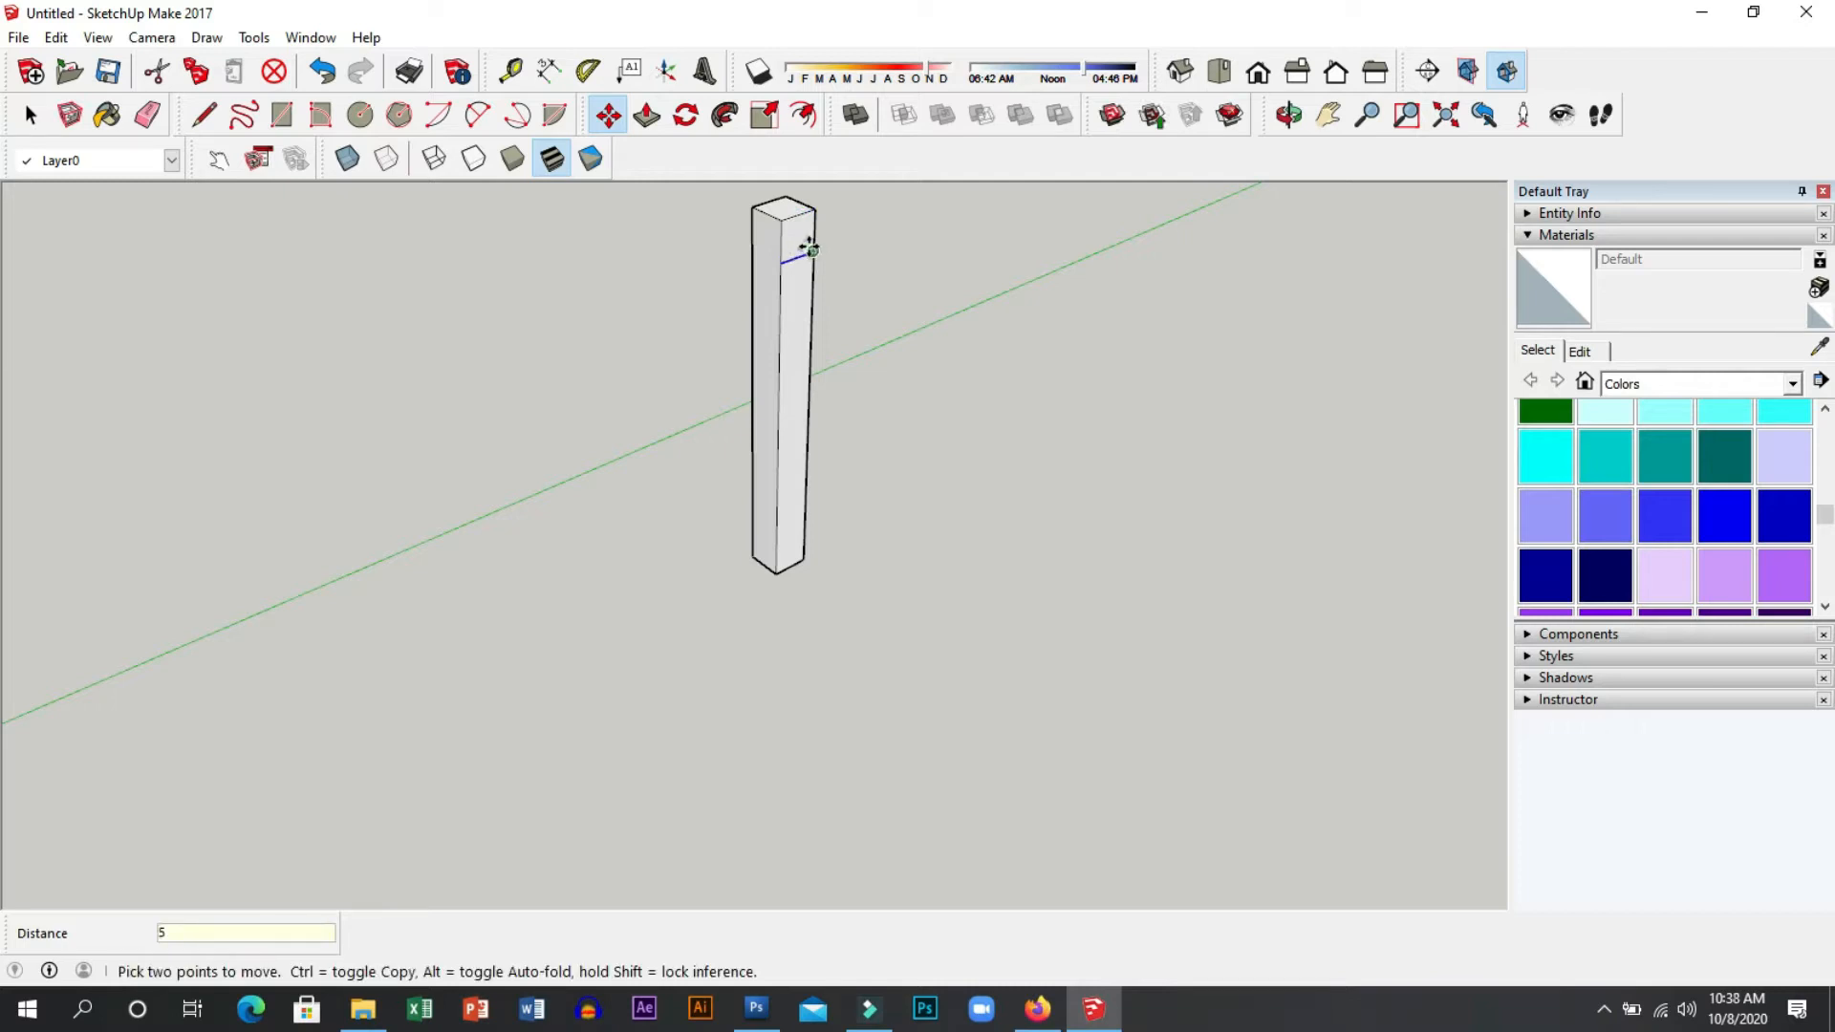
Extrude the small square face at the post's upper end outward 100 cm to form a horizontal beam.
key(p)
click(799, 245)
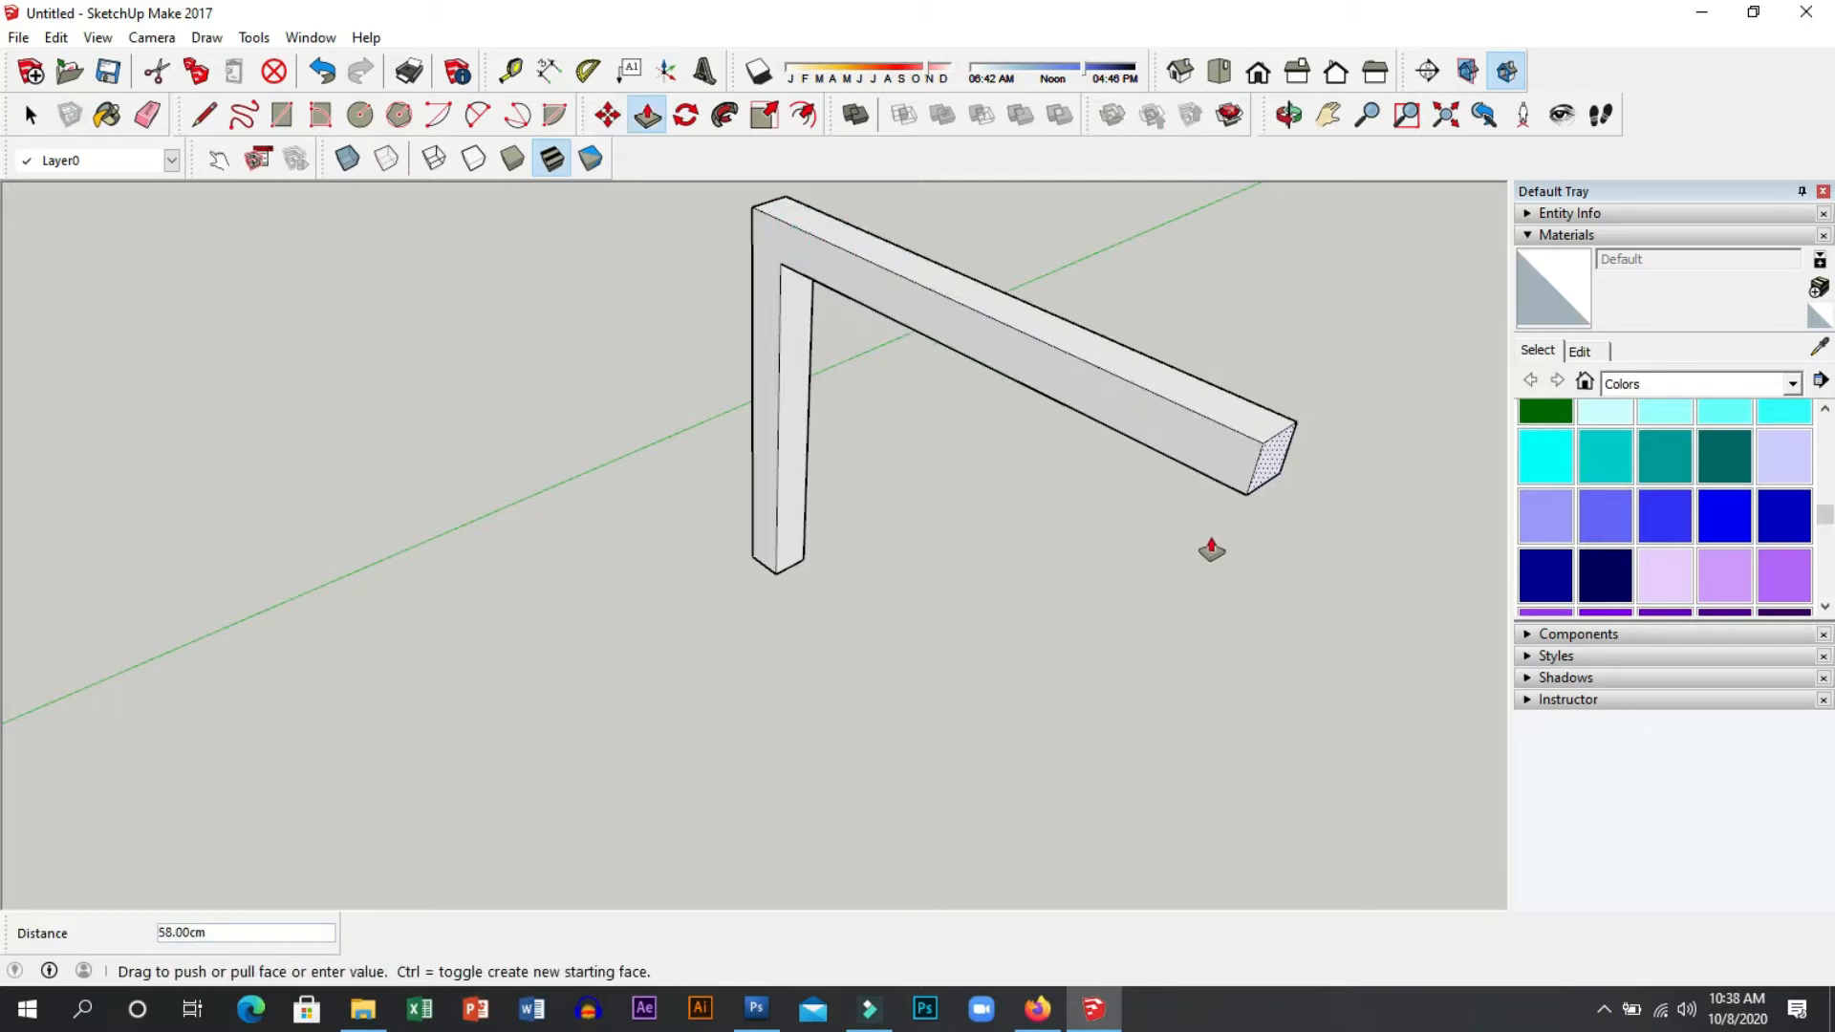
click(1172, 538)
text(100)
key(Return)
Copy the lower edge at the beam's free end 5 cm inward along the beam's underside.
middle_drag(1167, 536, 1329, 379)
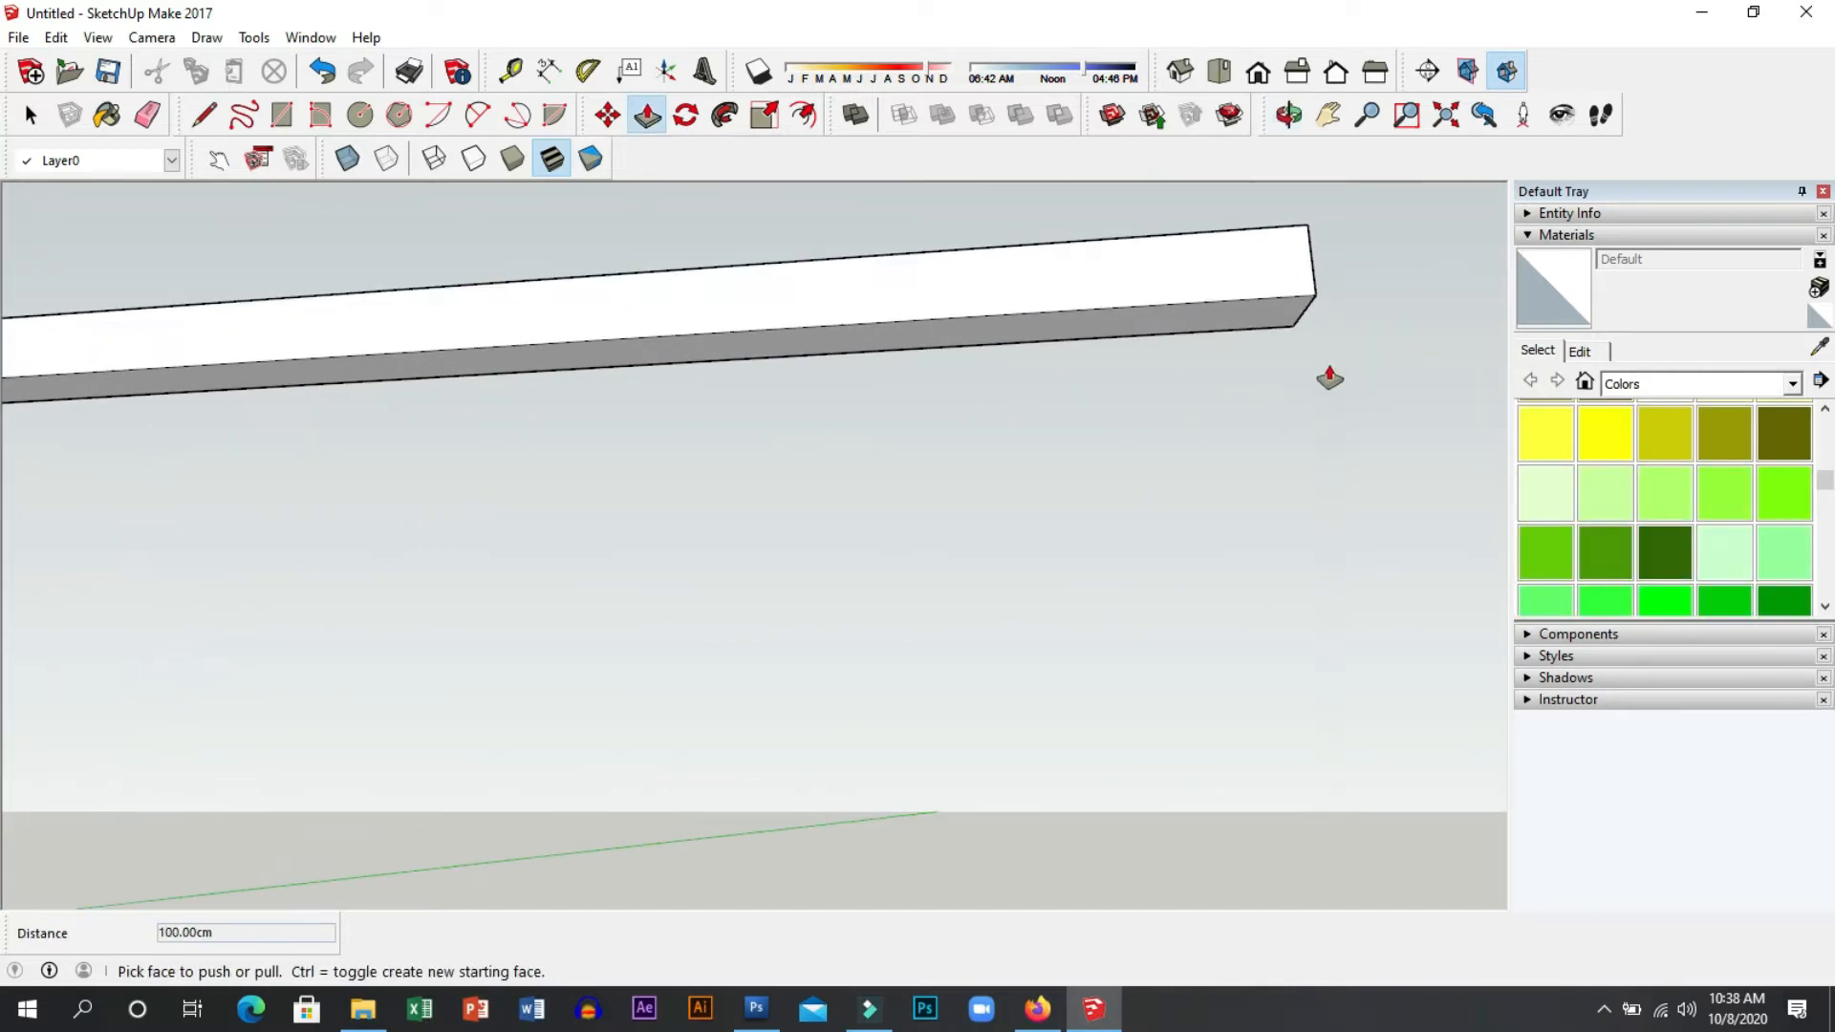
click(204, 115)
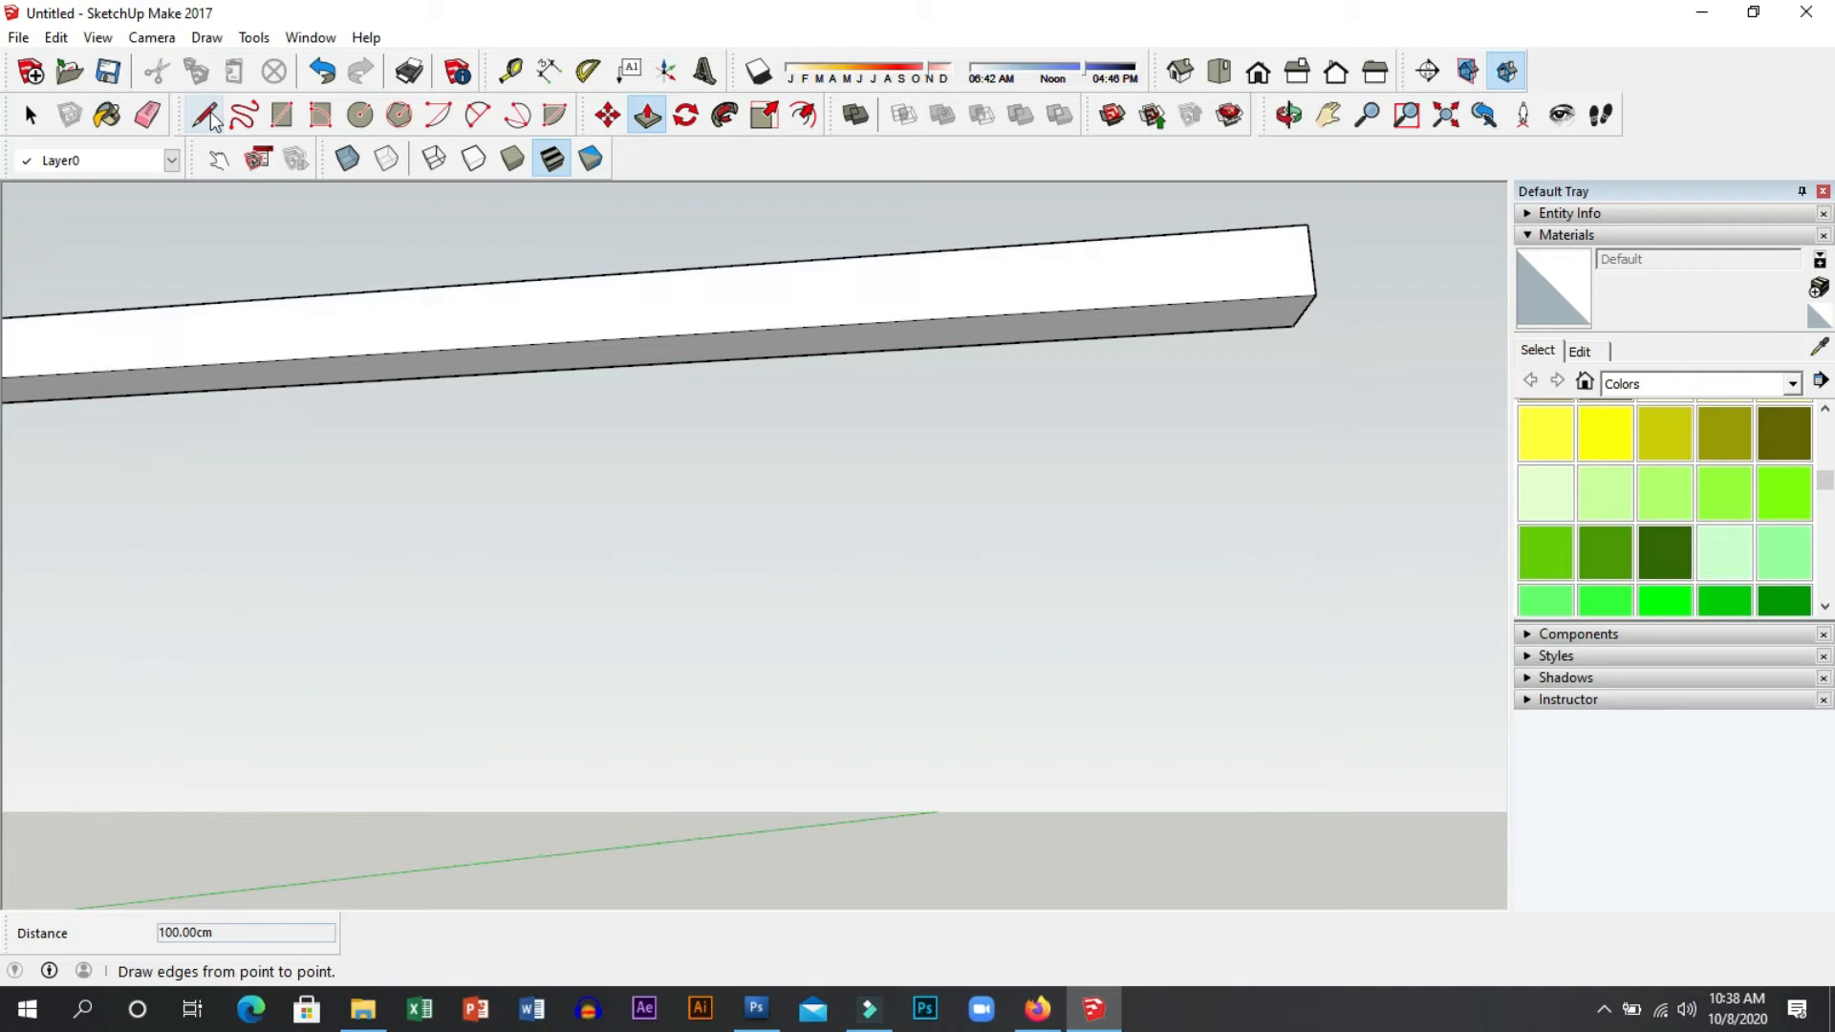
key(space)
click(1304, 312)
key(m)
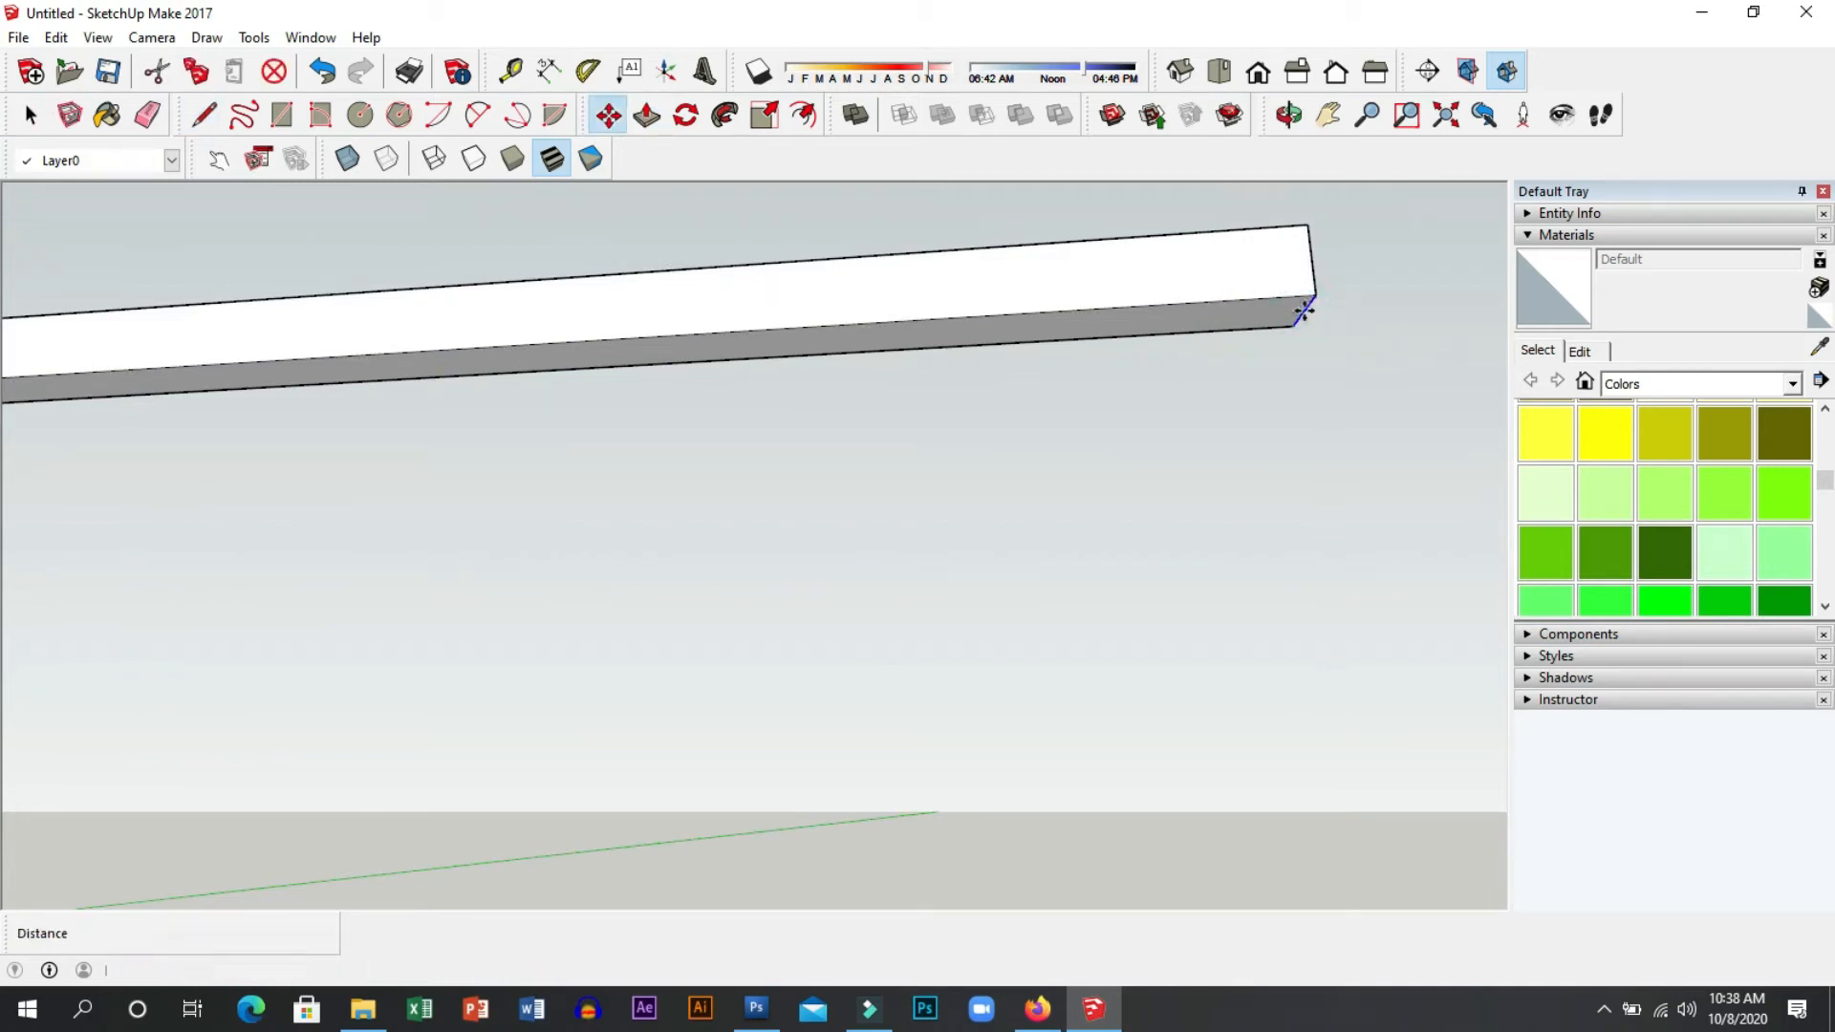
click(1304, 312)
text(5)
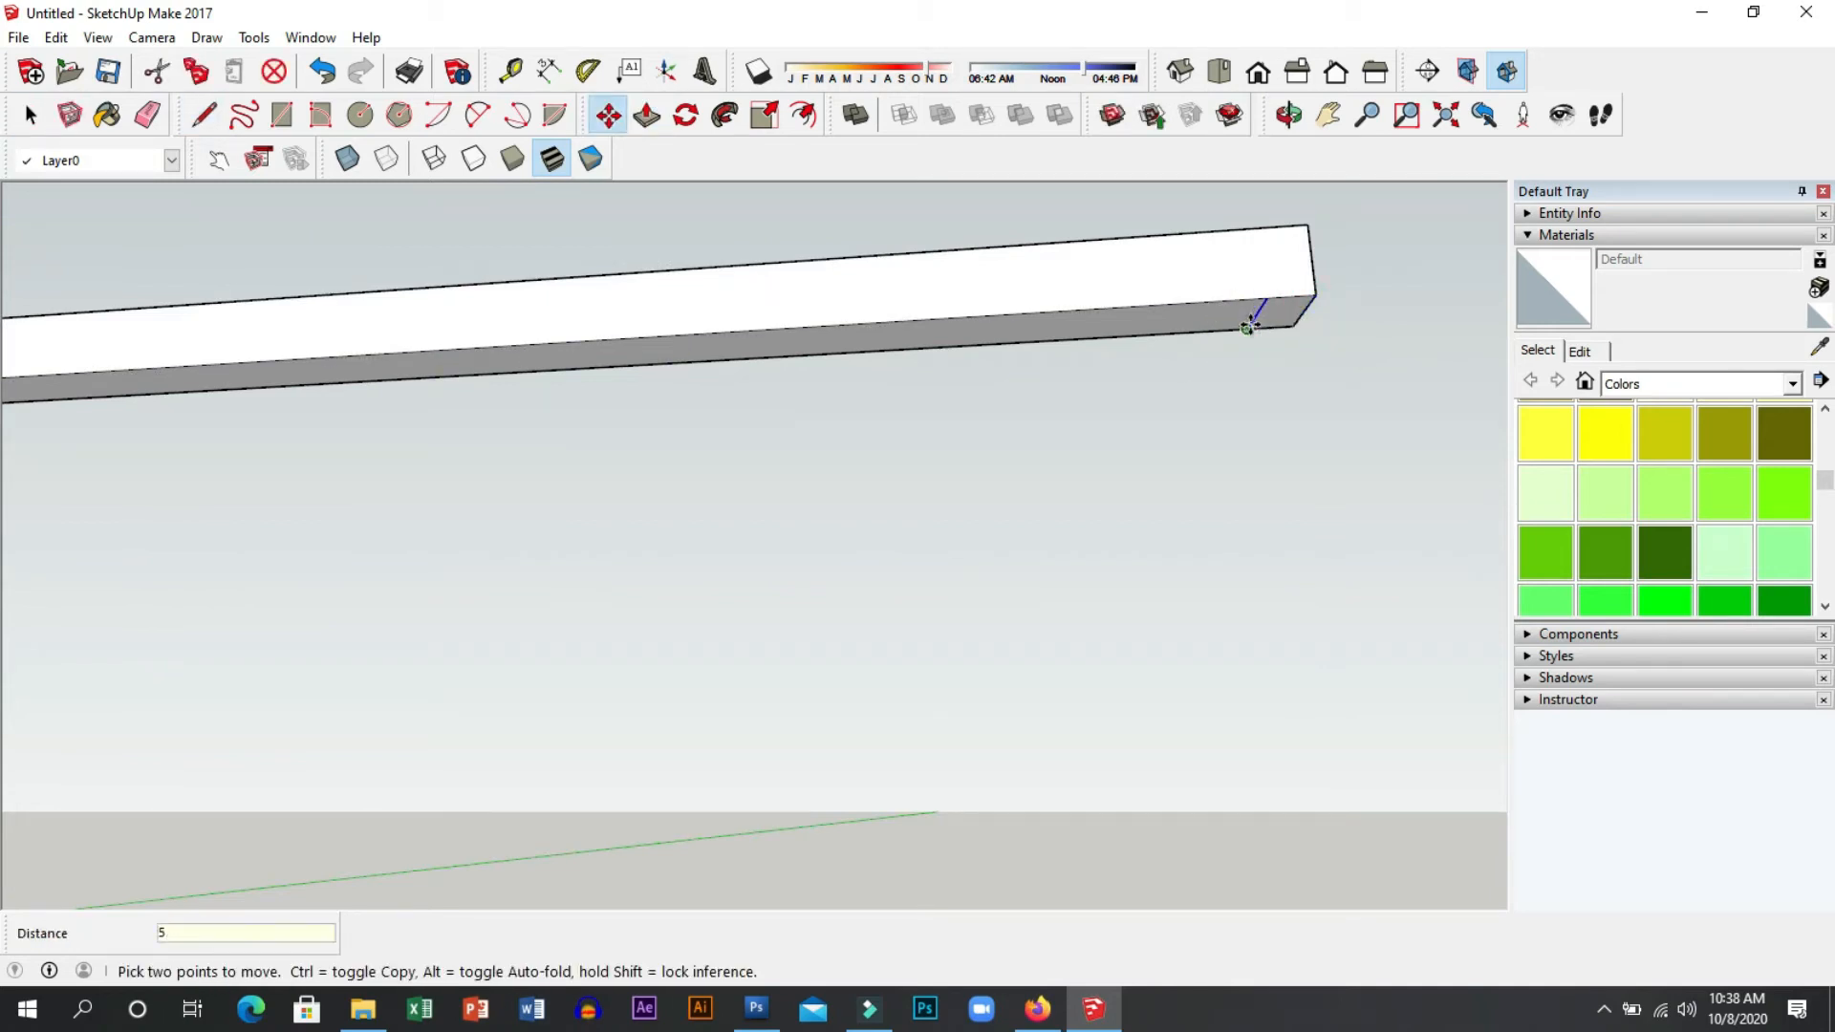
key(Return)
Extrude the end square on the beam's underside downward 50 cm to form the second leg.
key(p)
click(1262, 328)
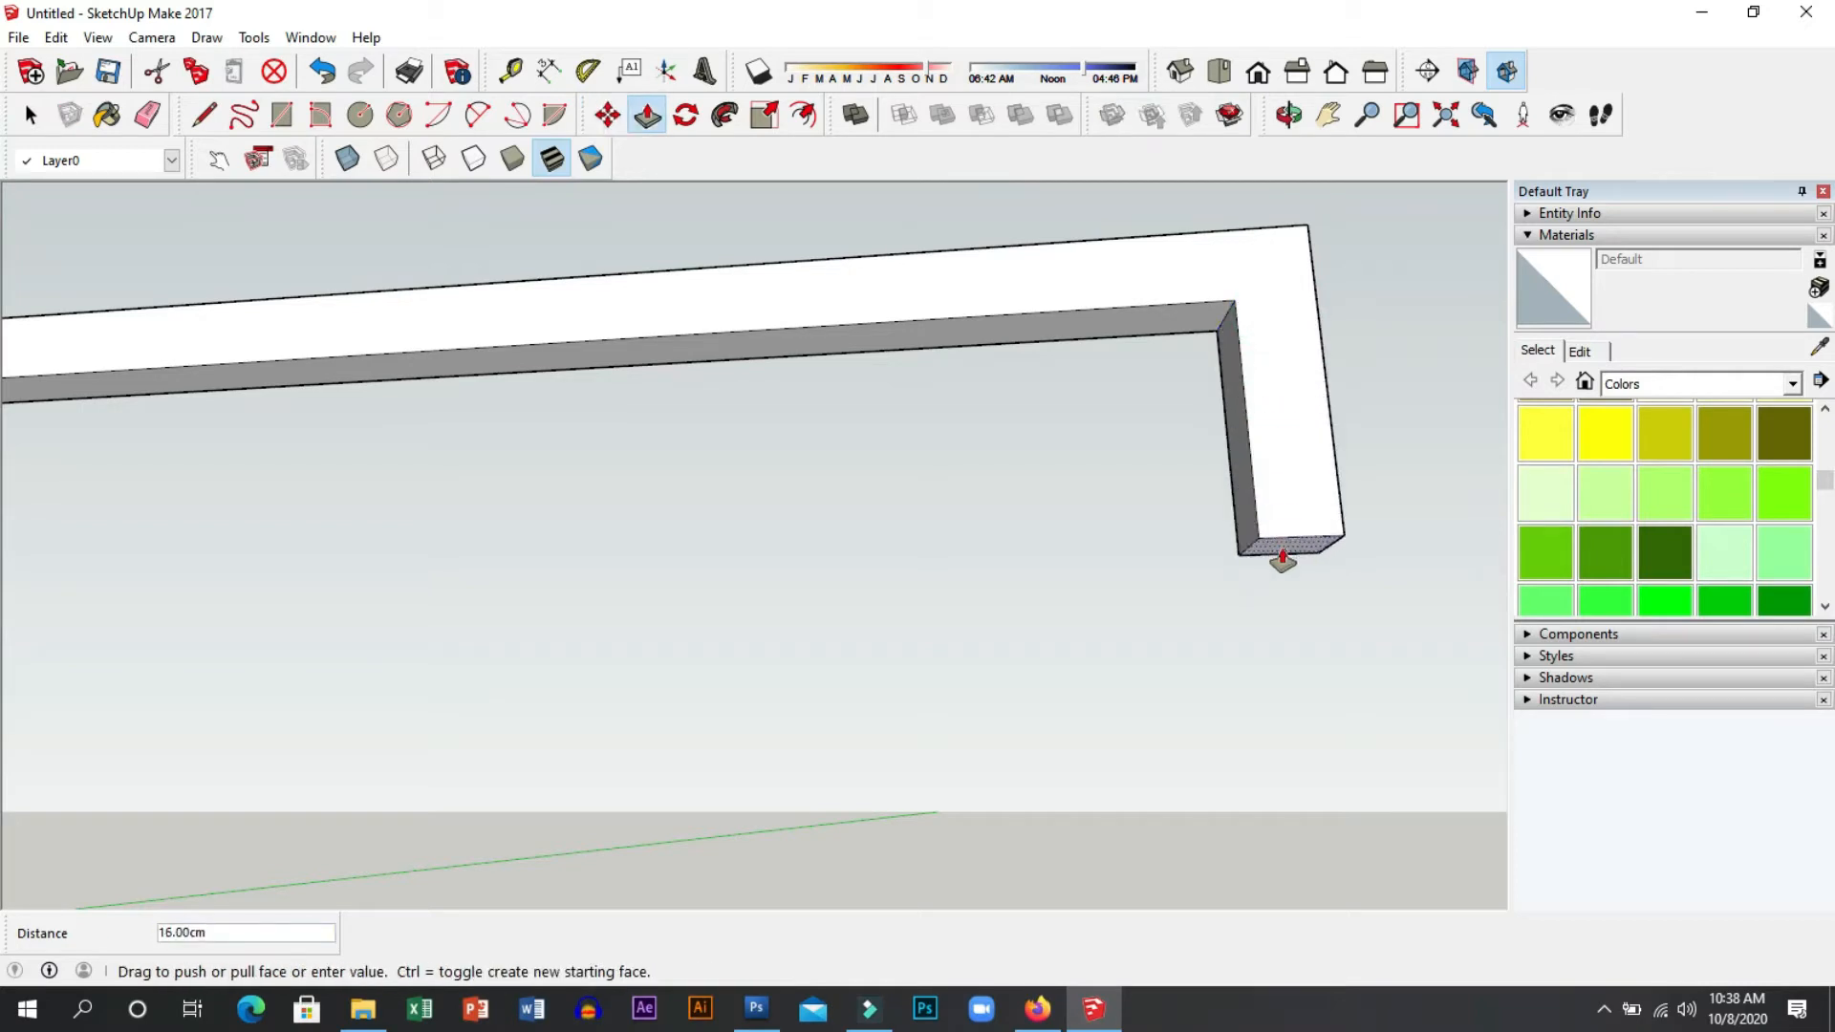
click(1286, 581)
text(50)
key(Return)
Draw a lengthwise centerline along the beam's top face and a crosswise line through its midpoint.
scroll(1281, 631, down, 3)
middle_drag(1164, 681, 824, 771)
scroll(1093, 736, up, 1)
middle_drag(1107, 733, 583, 724)
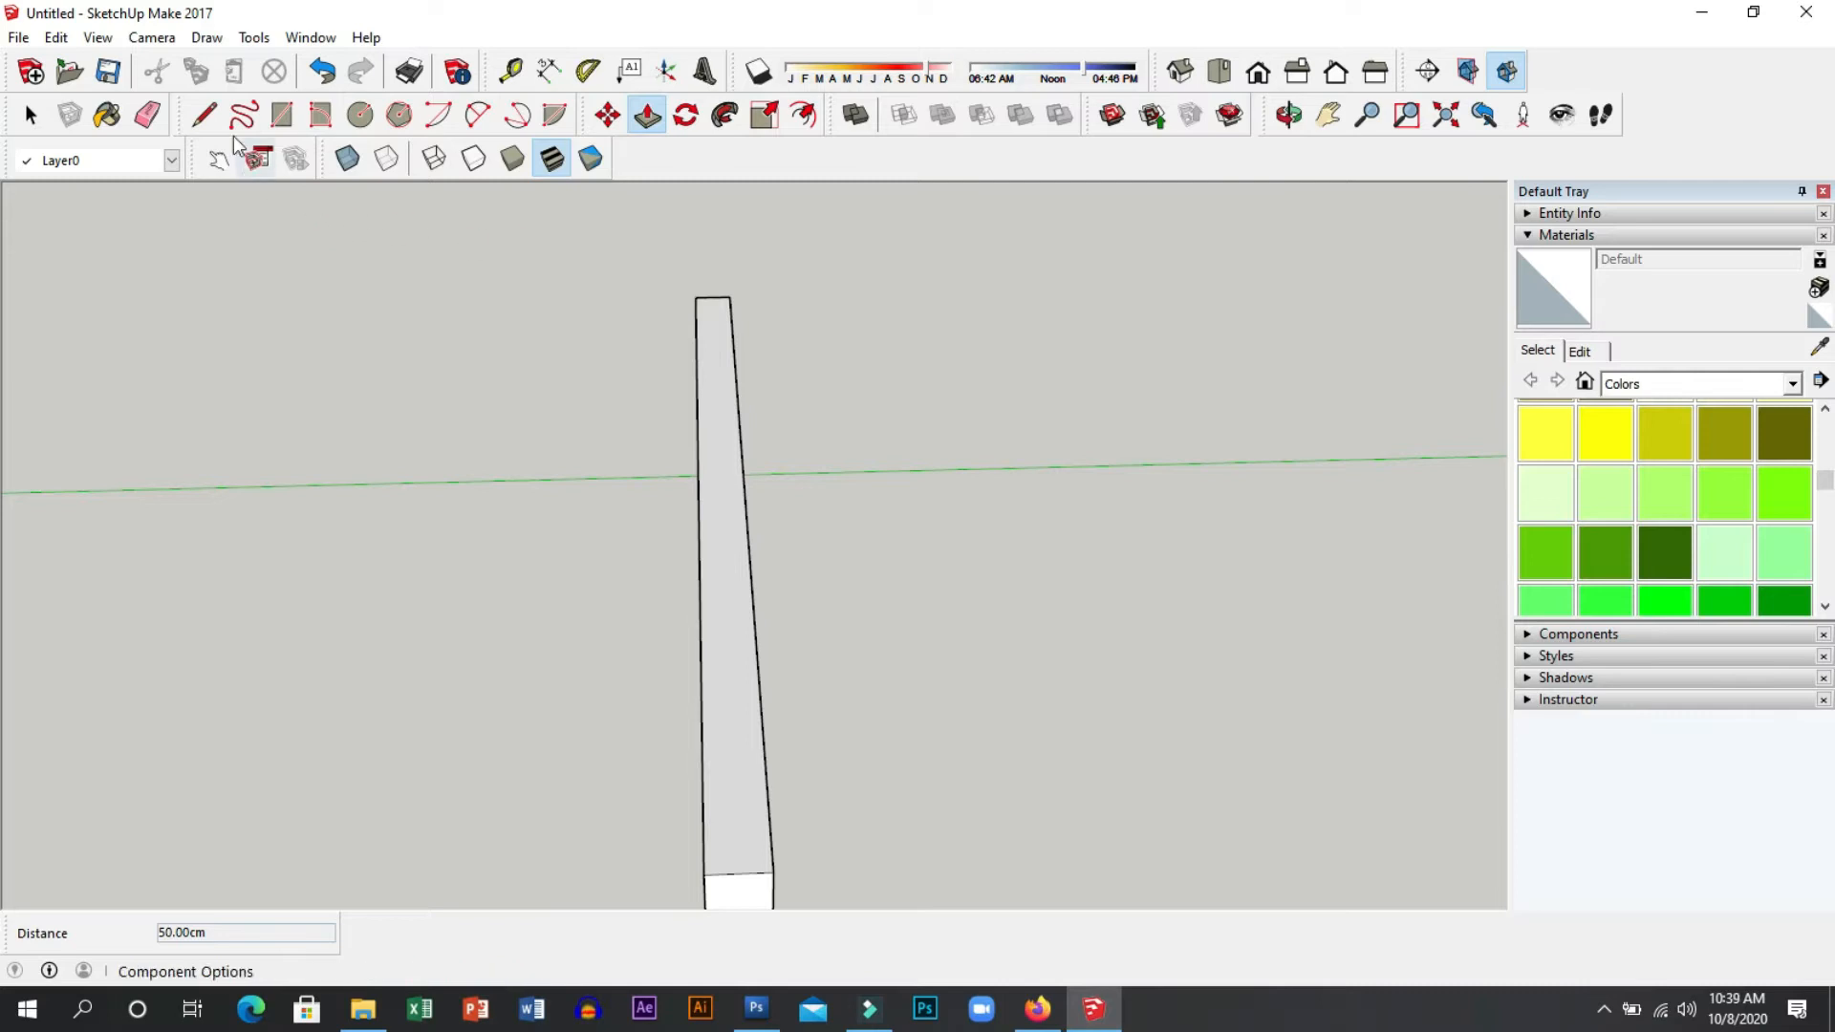
click(205, 114)
click(729, 296)
click(744, 874)
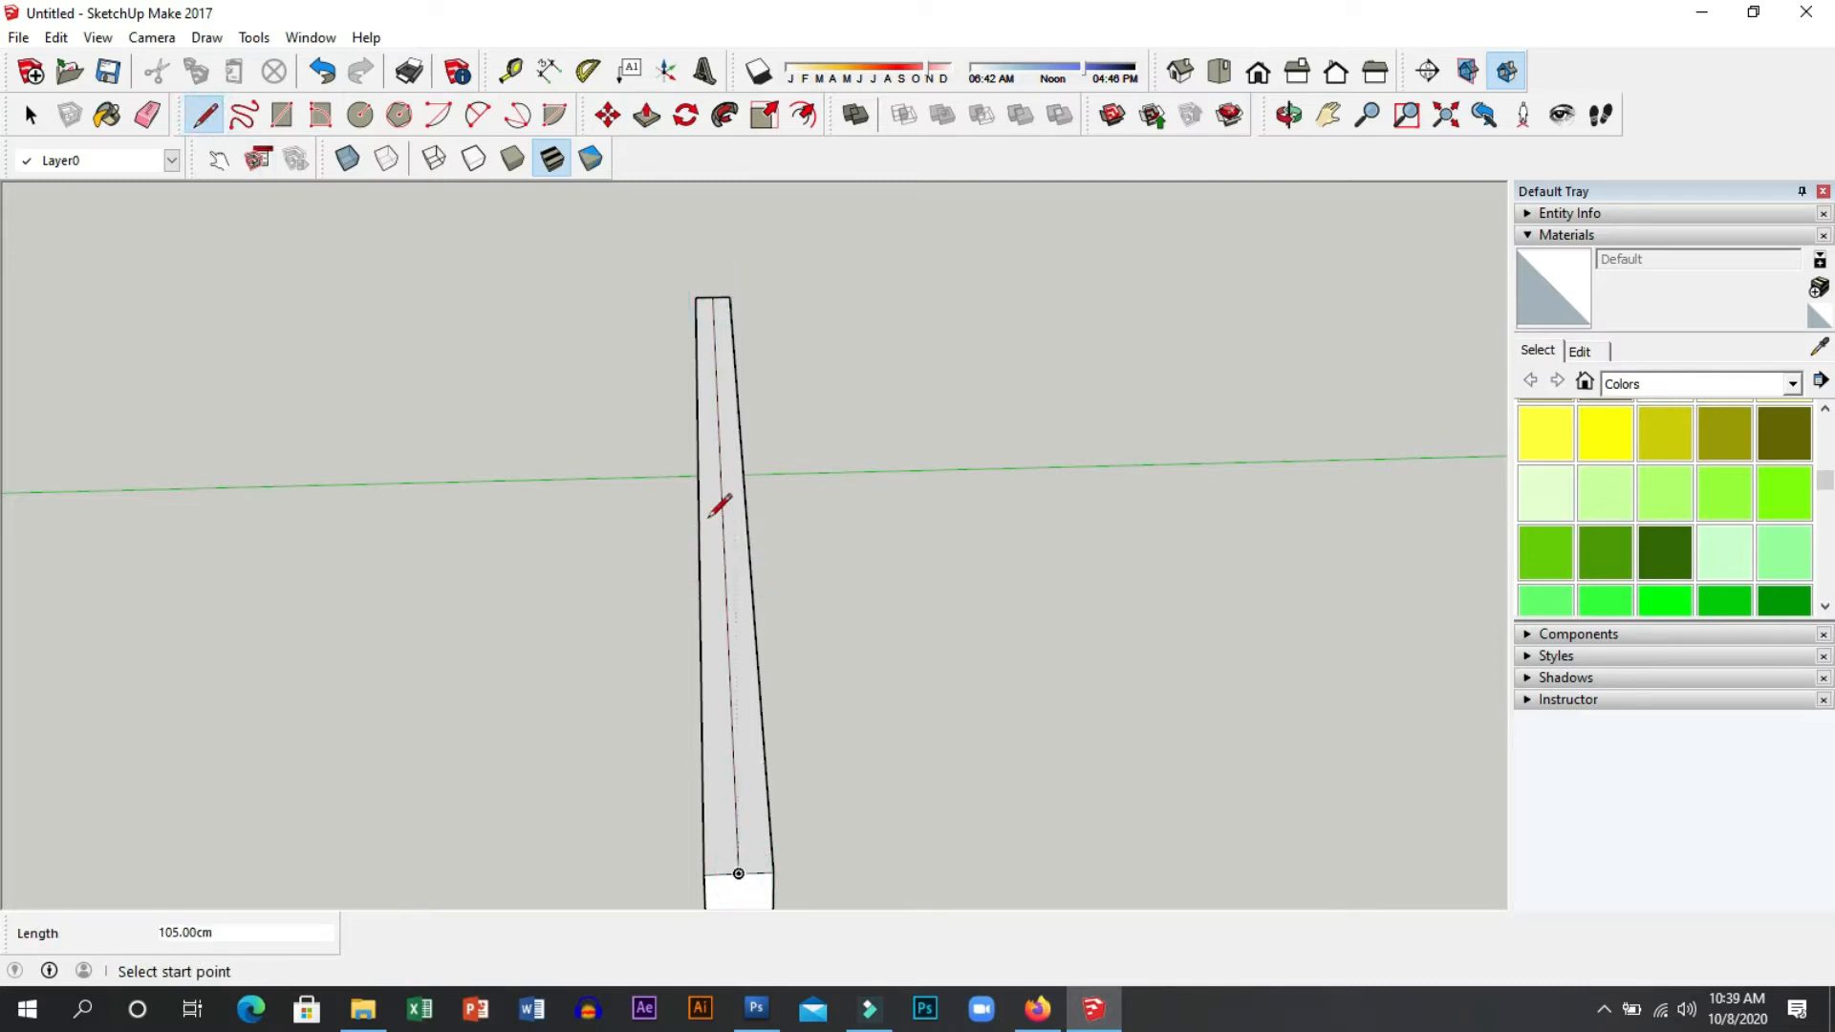
click(699, 486)
click(743, 485)
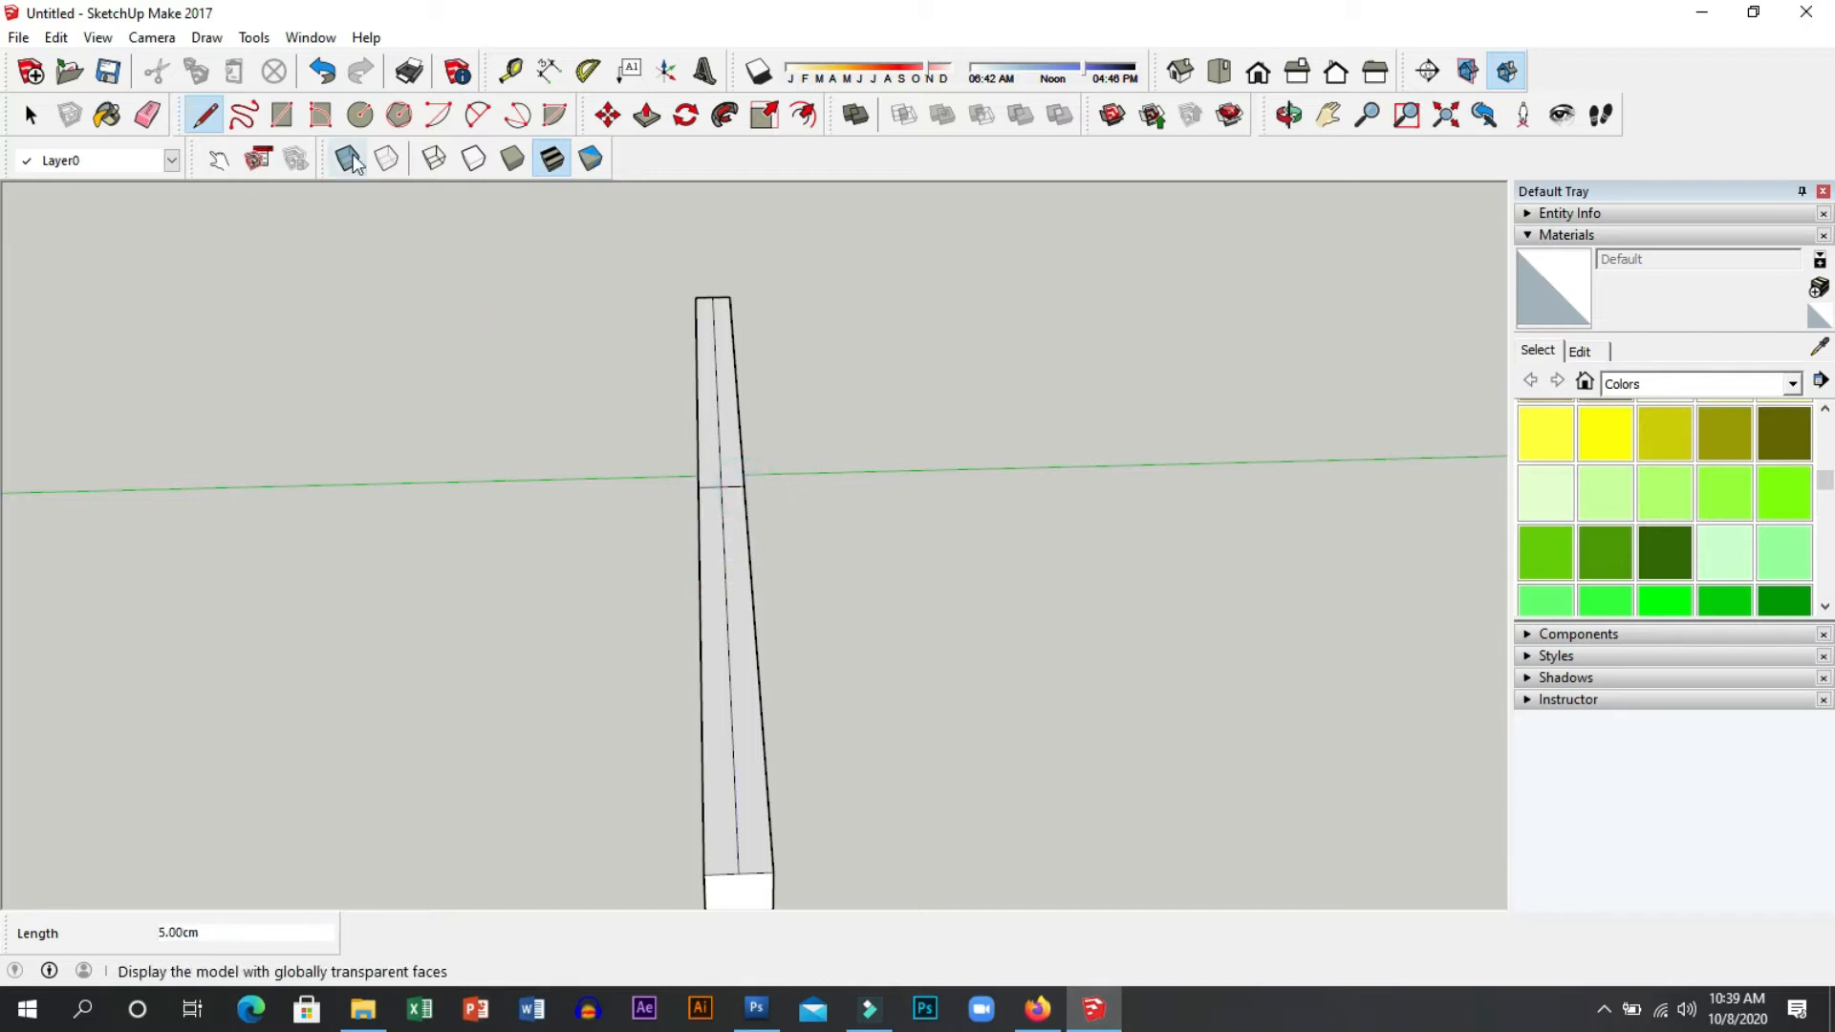
click(360, 115)
click(729, 638)
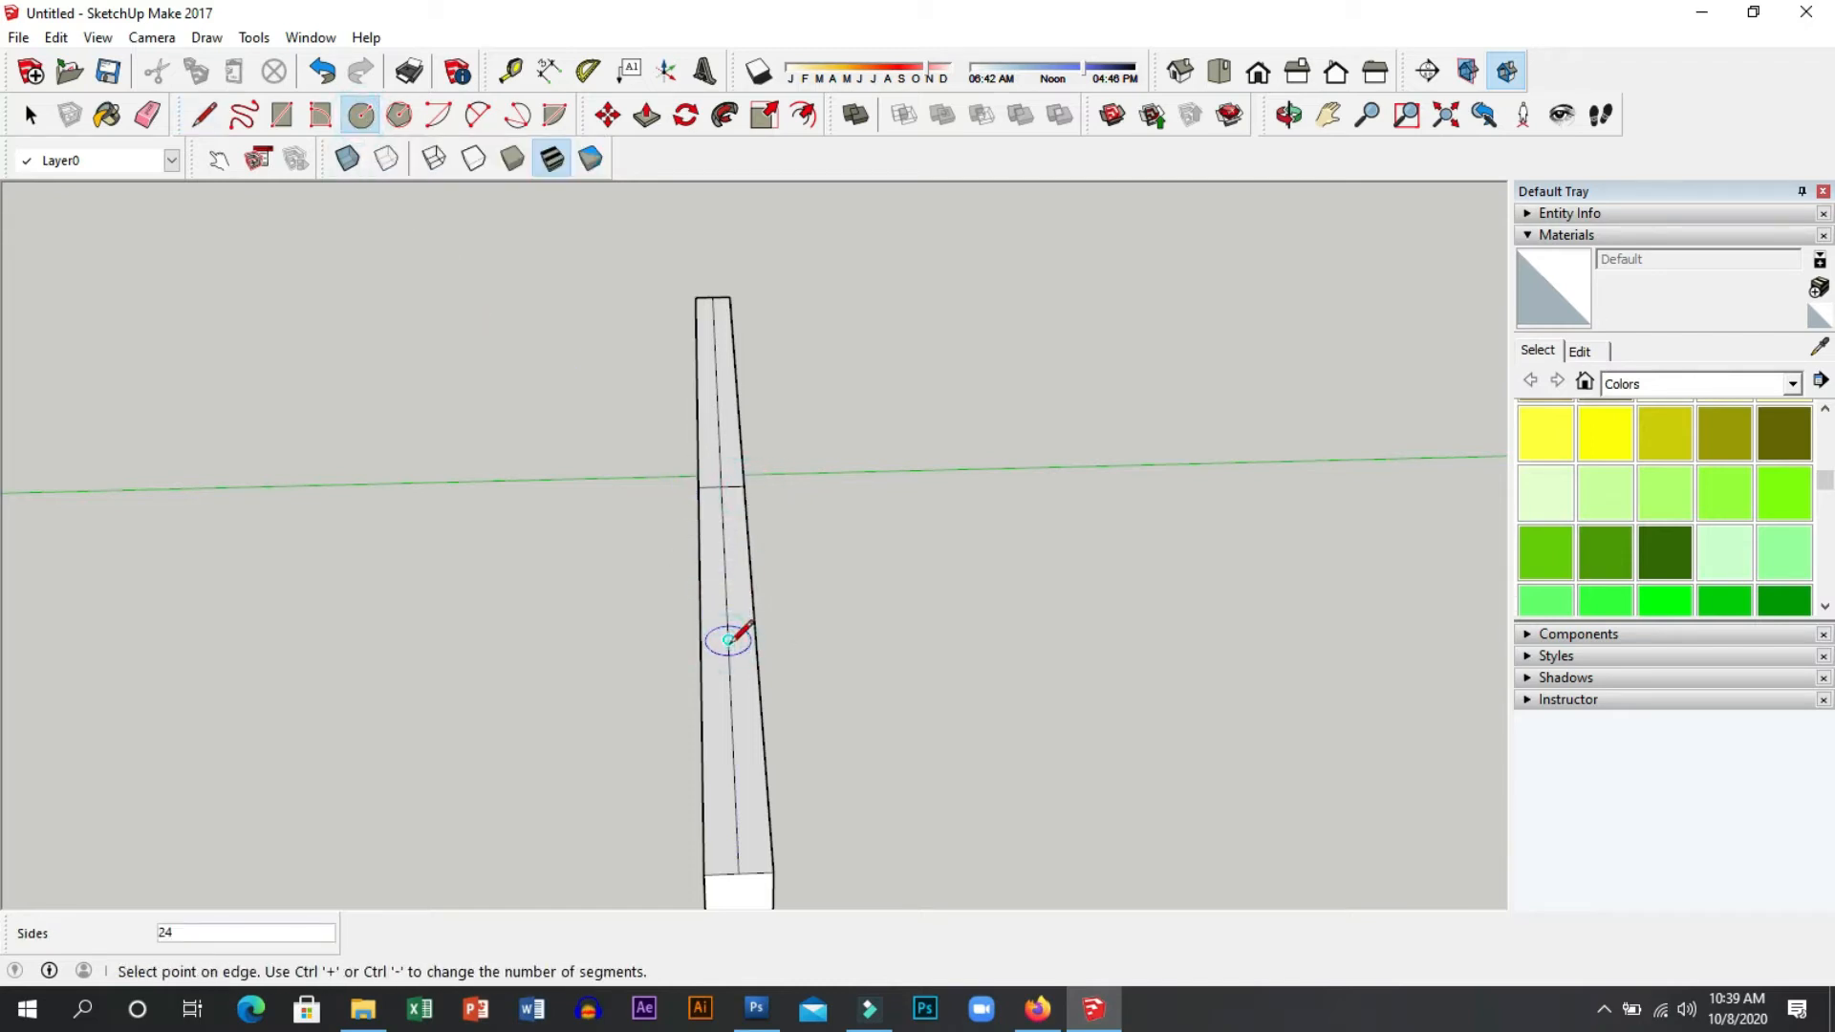
click(737, 639)
key(Return)
middle_drag(810, 695, 880, 708)
key(ctrl+z)
click(779, 648)
click(801, 647)
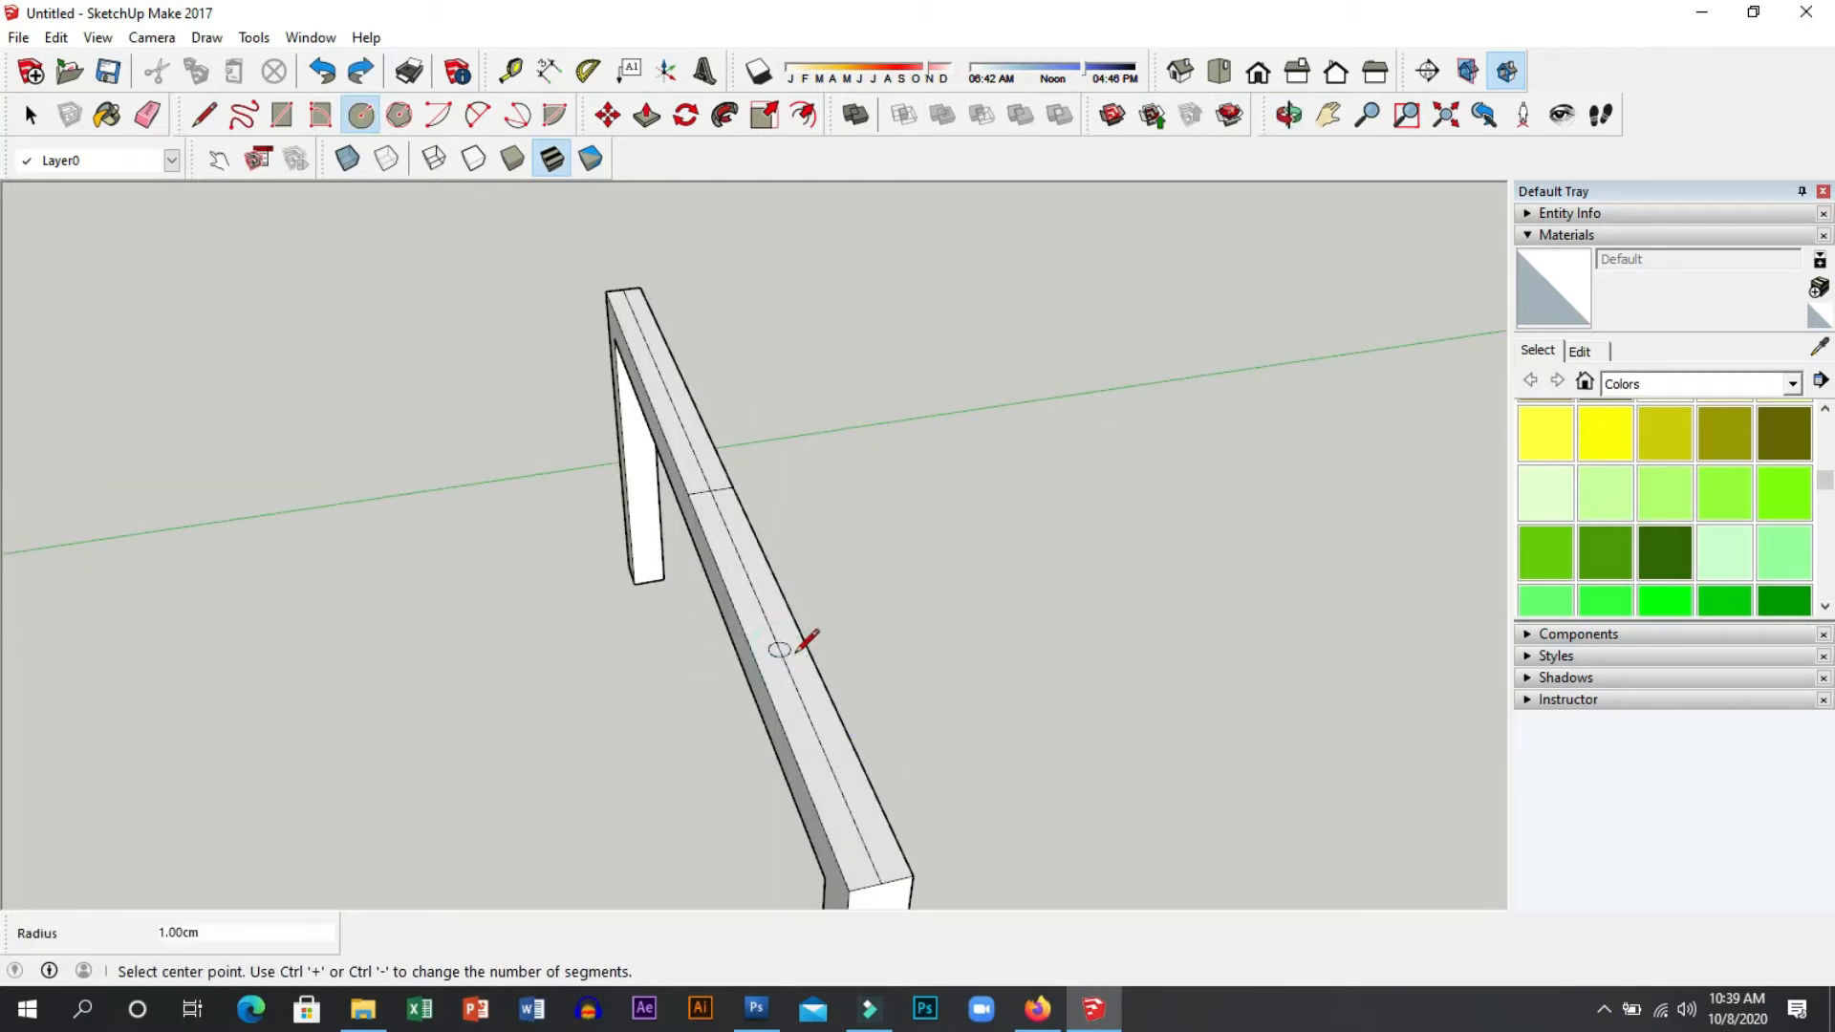
key(ctrl+z)
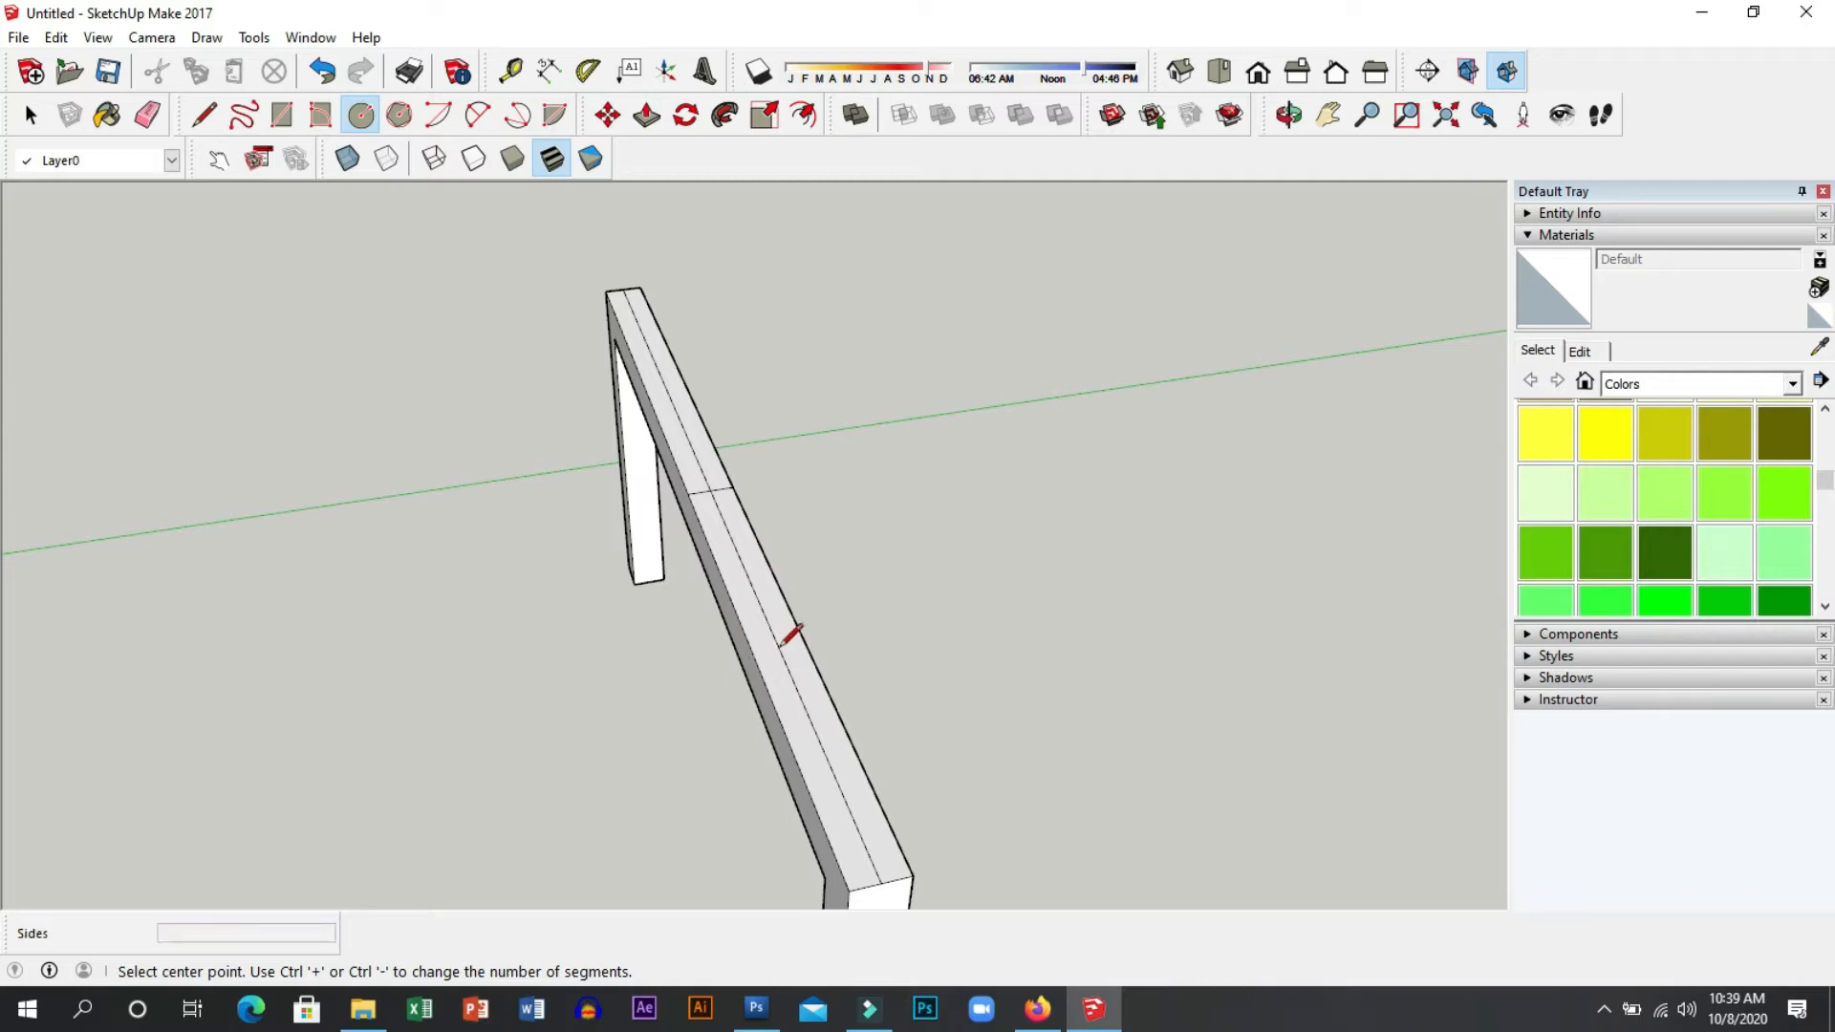
Draw a circle of 2 cm radius at the midpoint of each half of the beam's centerline.
click(780, 649)
text(2)
key(Return)
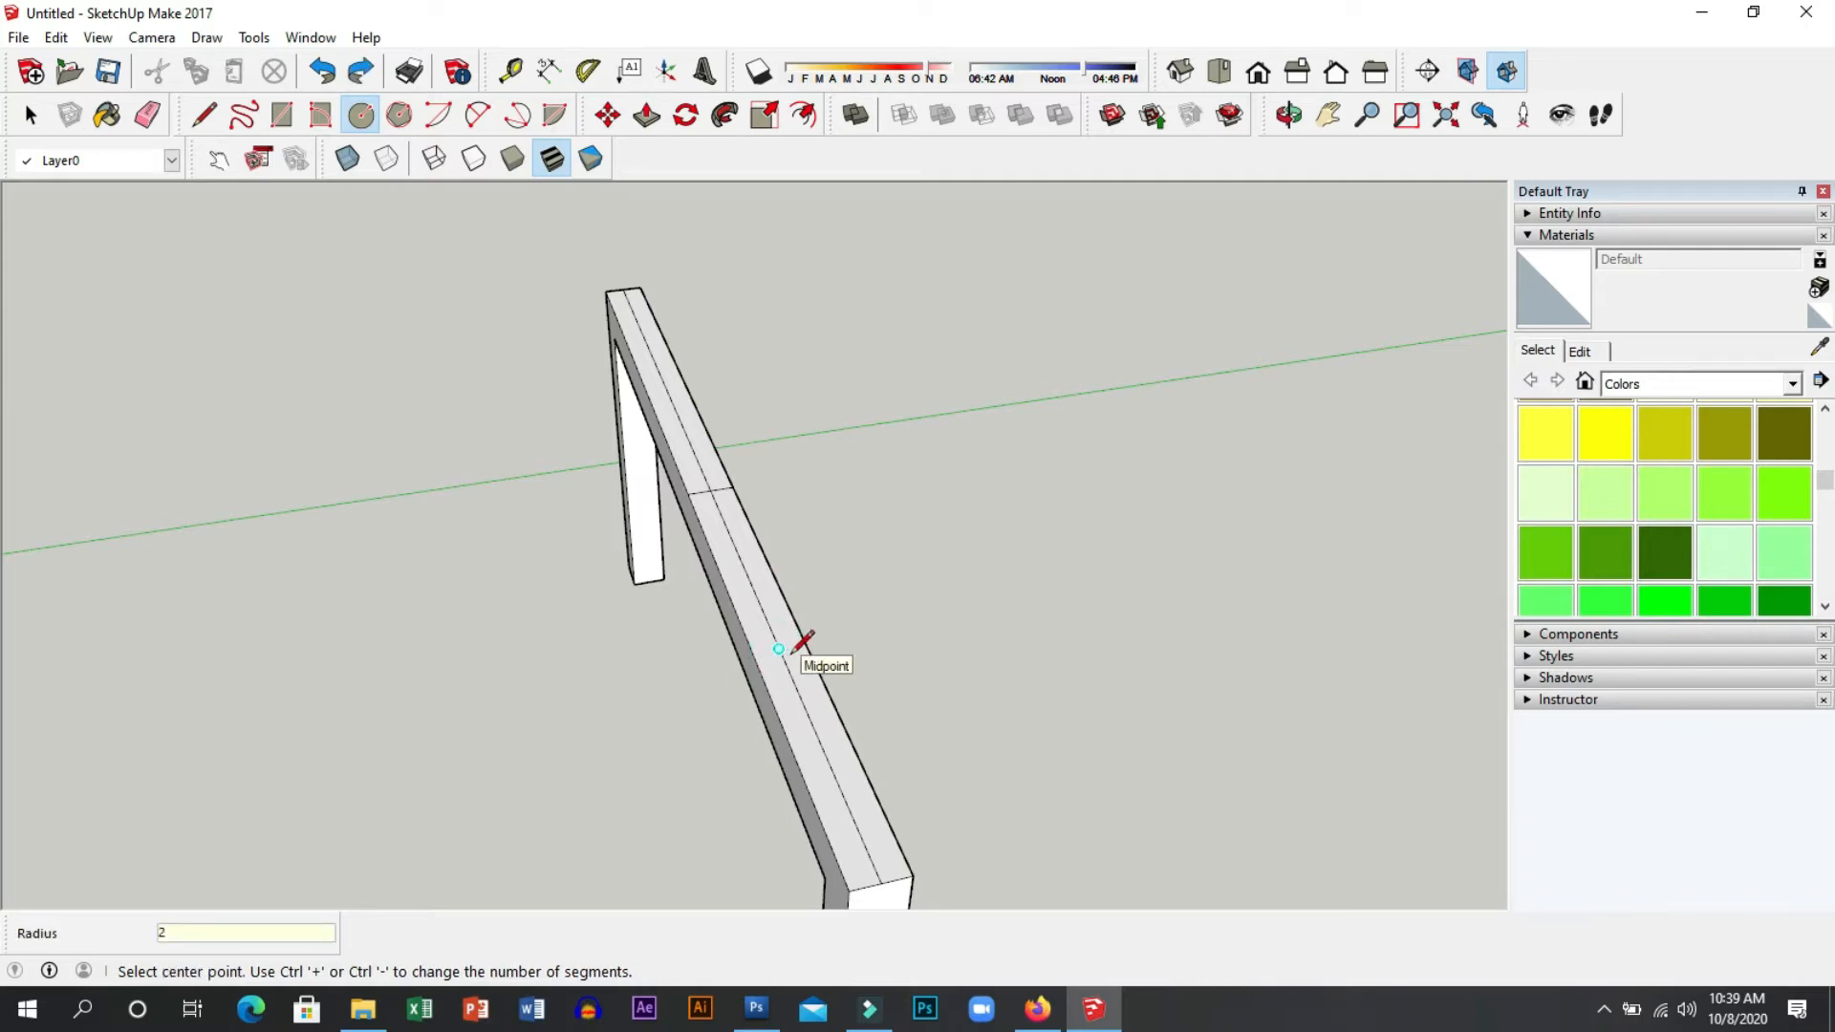
click(780, 649)
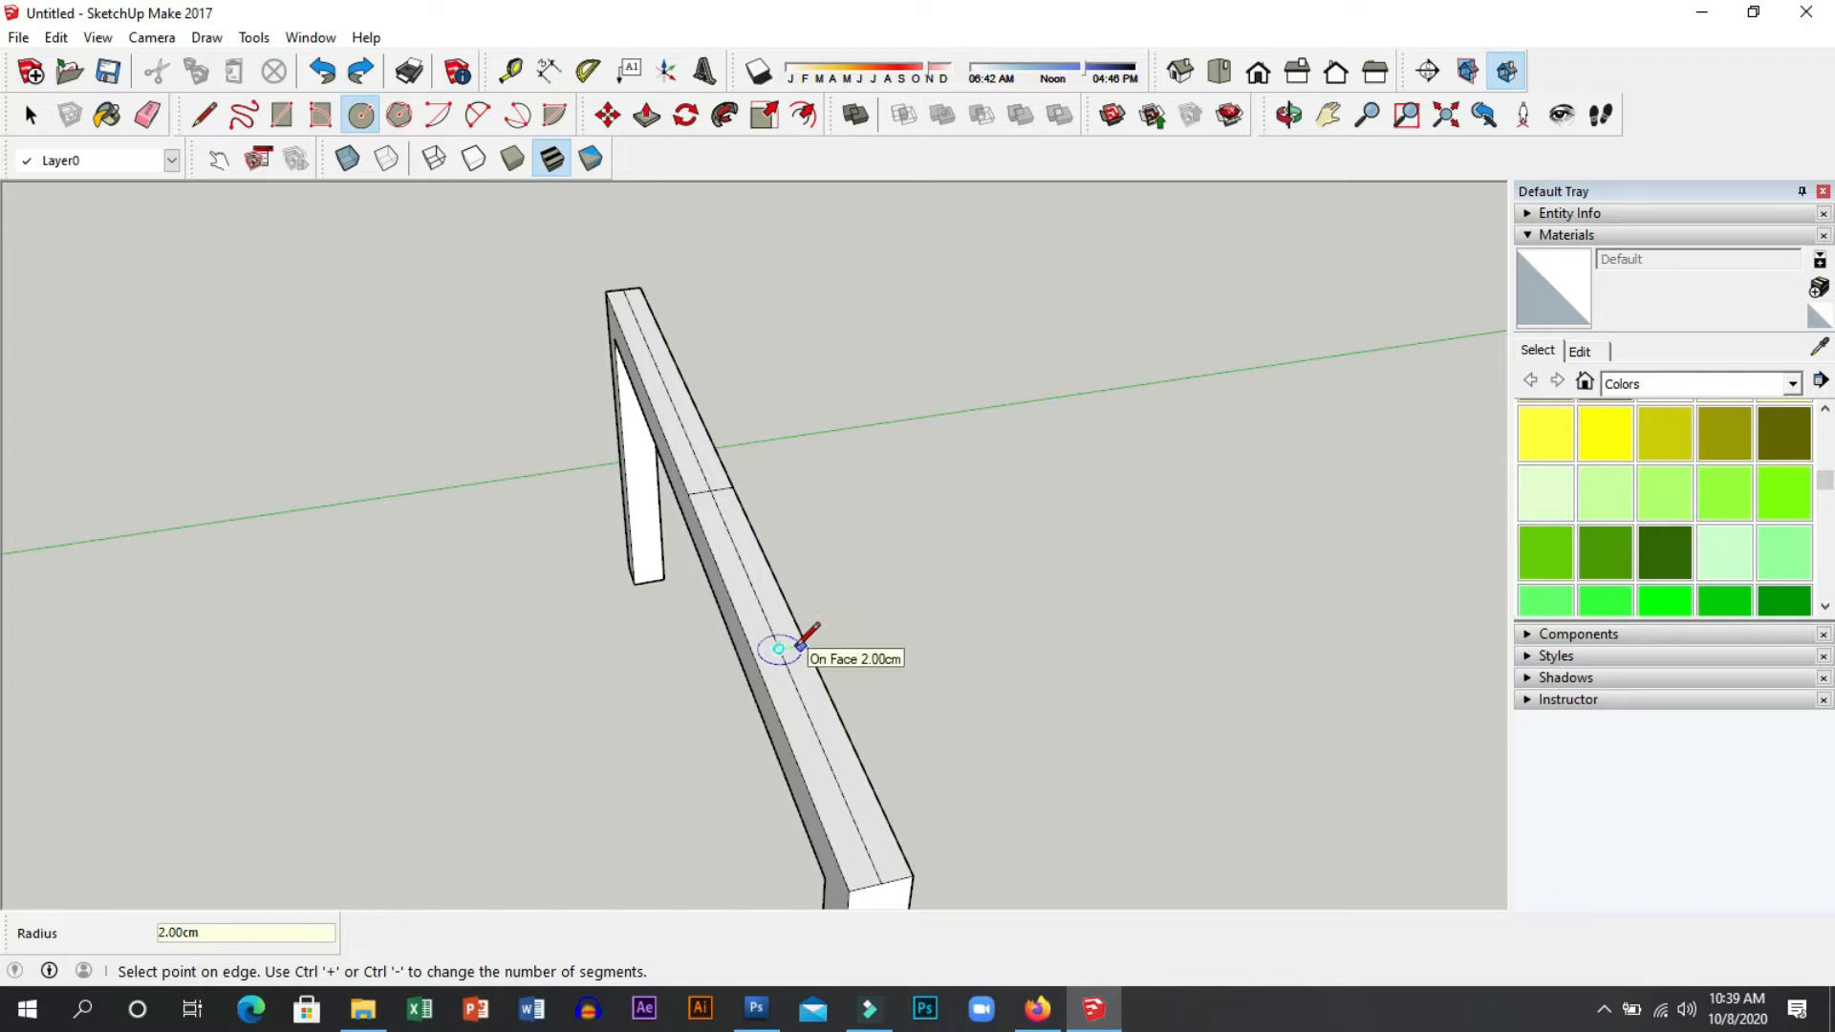
key(Return)
click(665, 380)
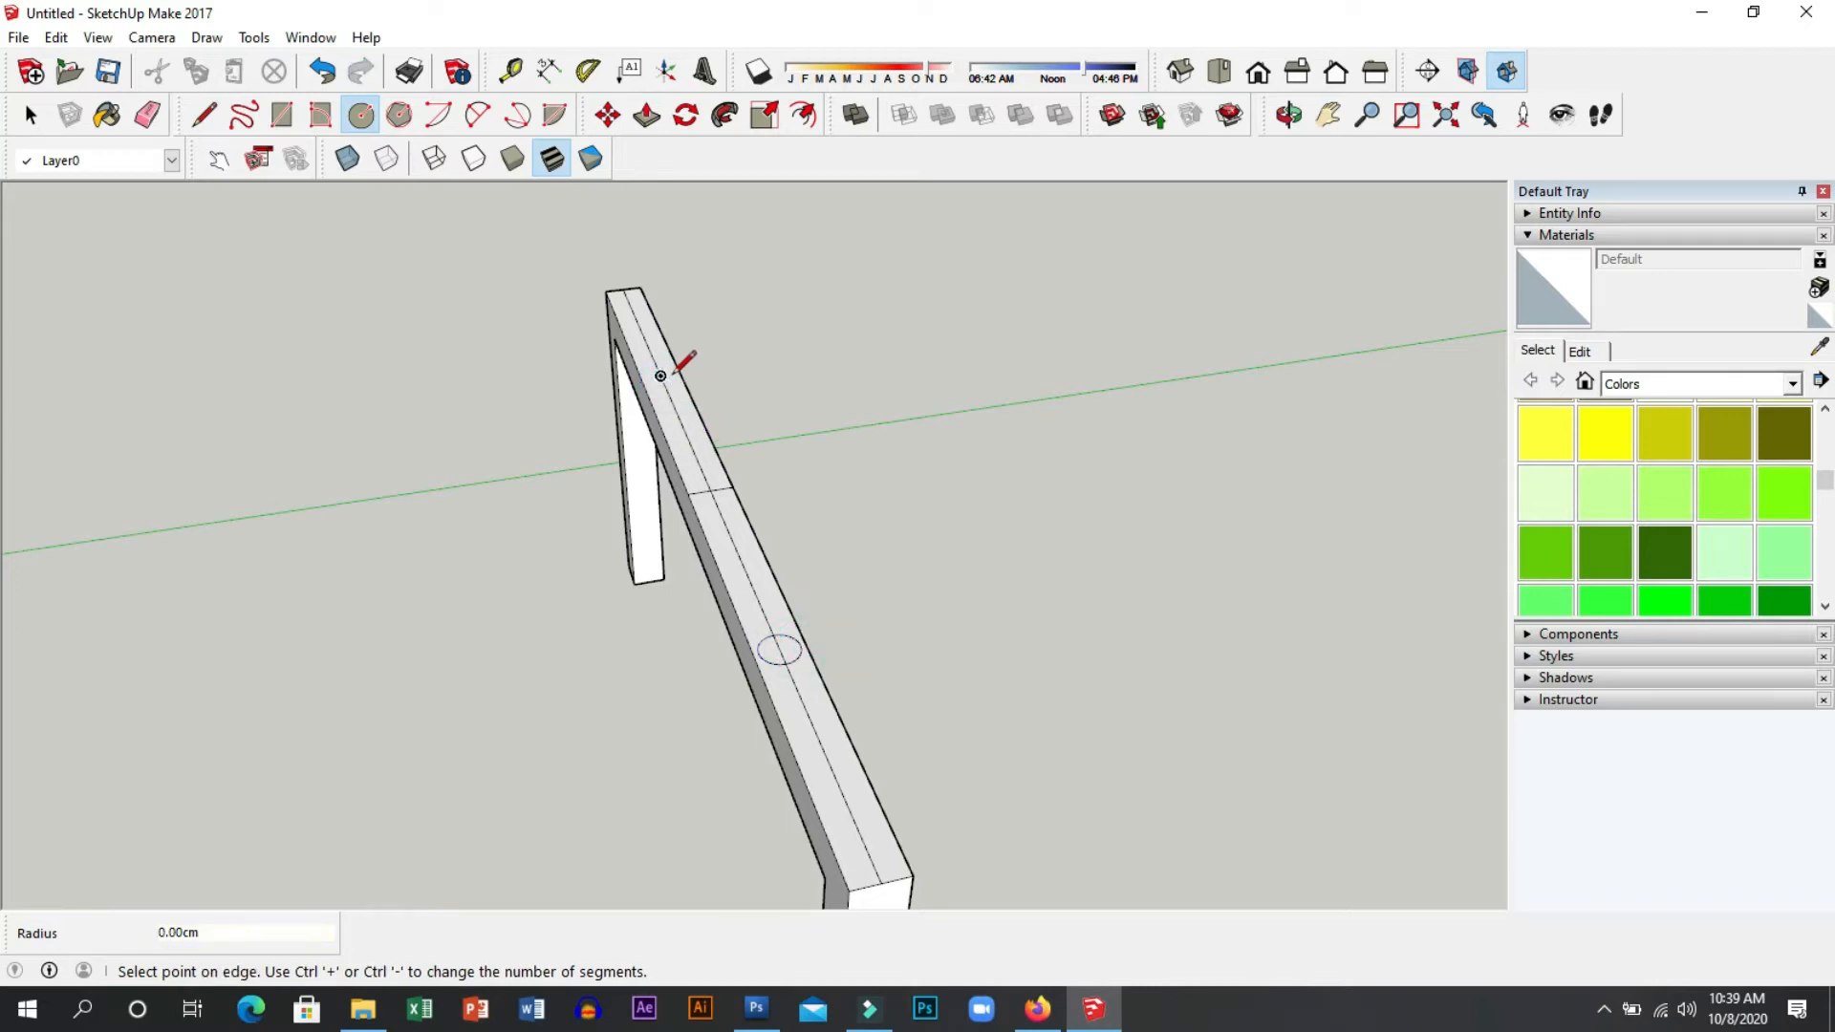
text(2)
key(Return)
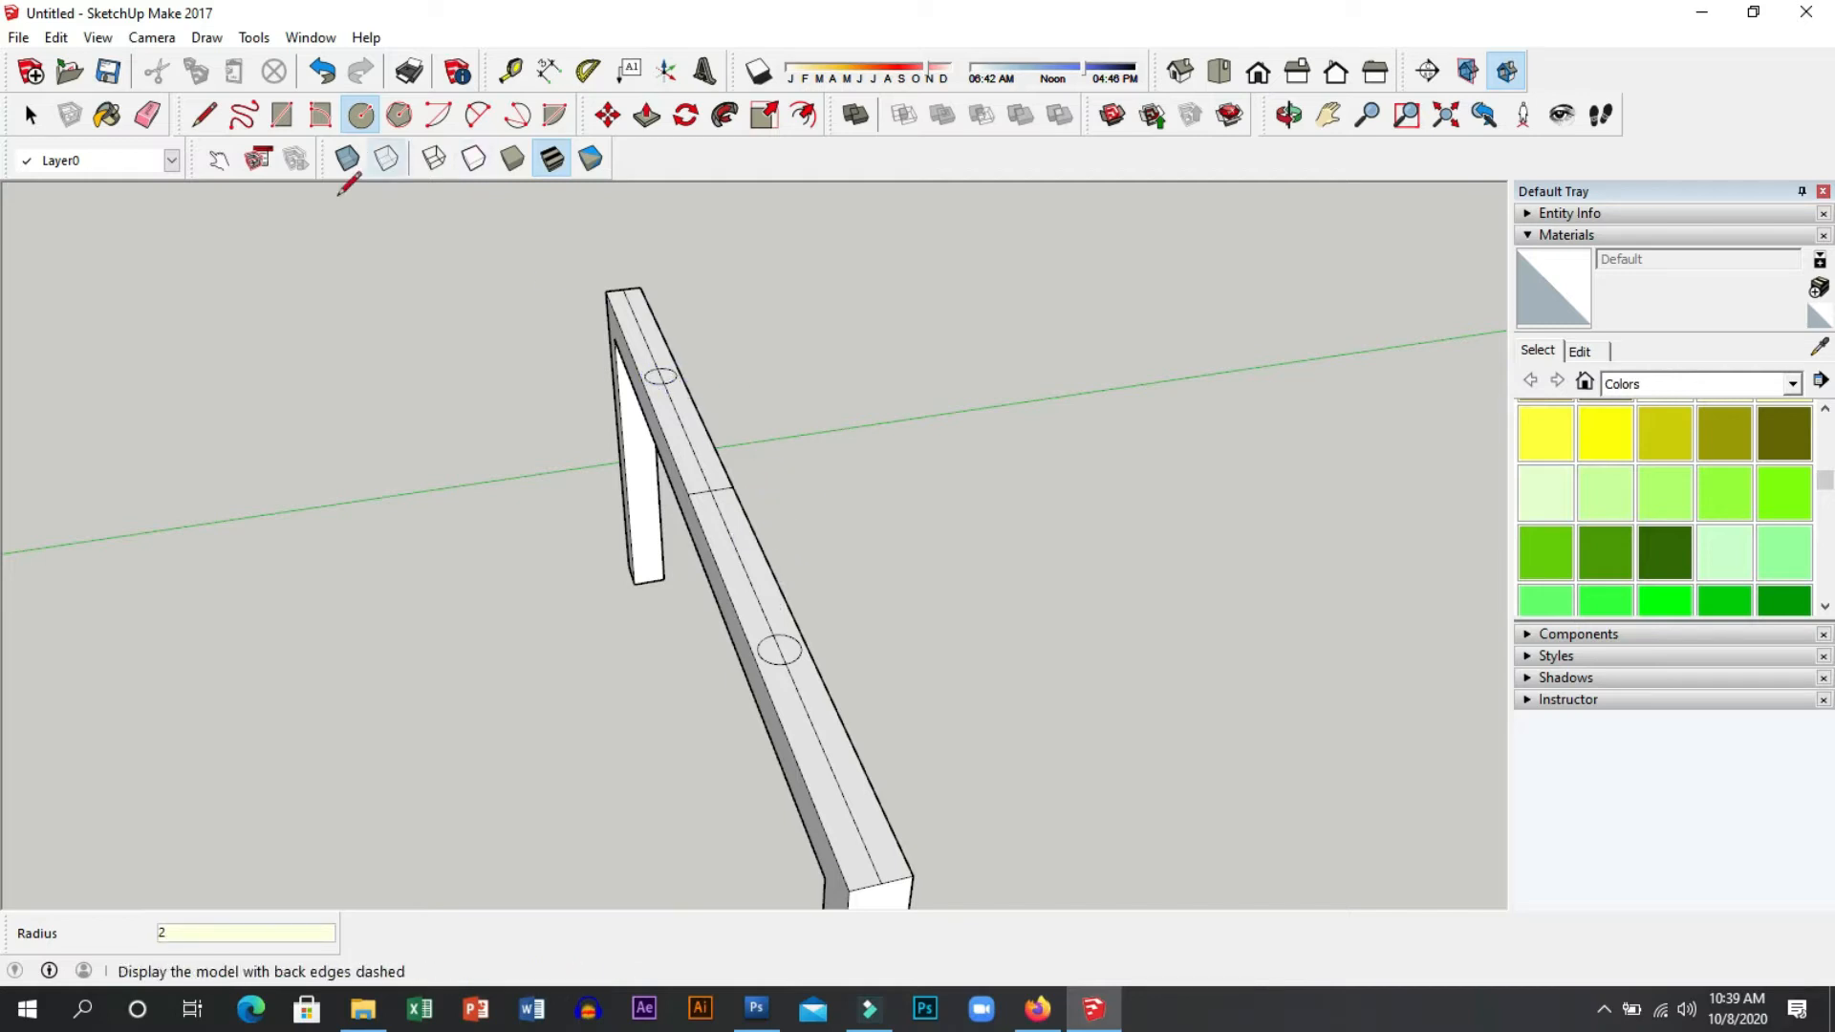
Erase the centerline segments from the beam's top face, keeping the two circles.
key(e)
mouse_move(643, 325)
mouse_down()
mouse_move(651, 351)
mouse_move(700, 360)
mouse_up()
key(ctrl+z)
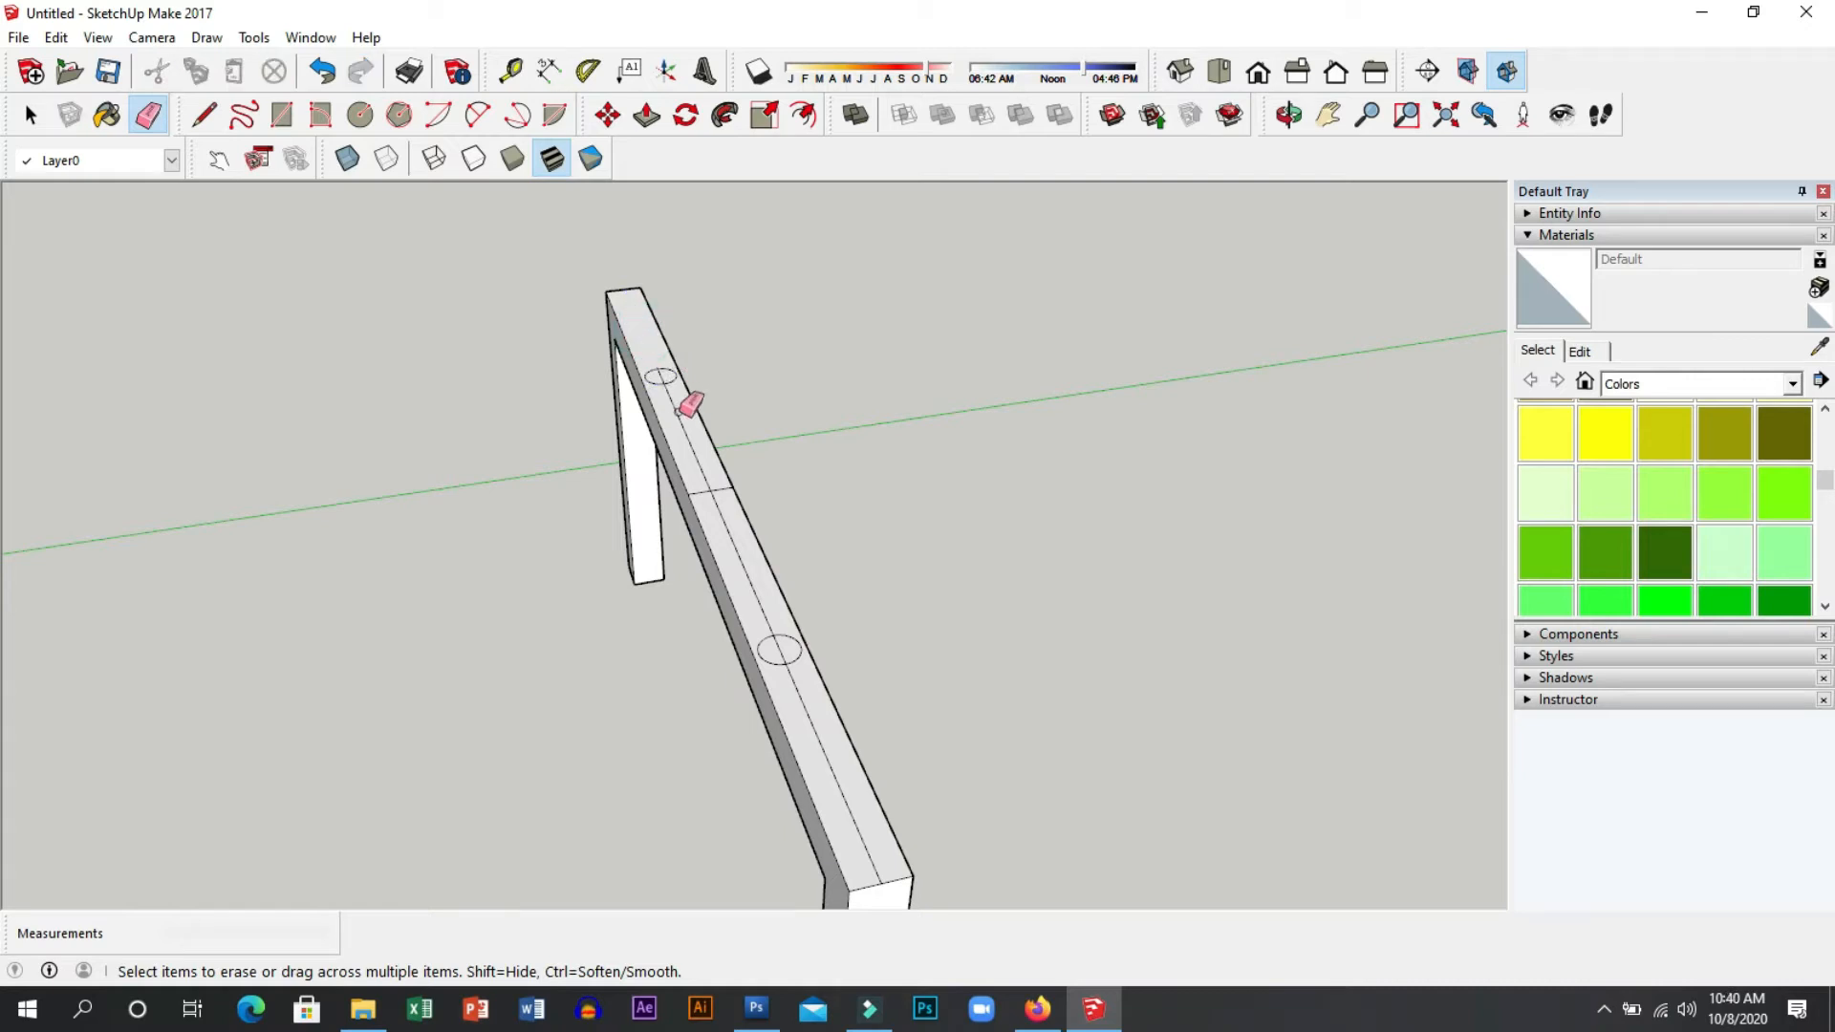
click(747, 574)
click(808, 707)
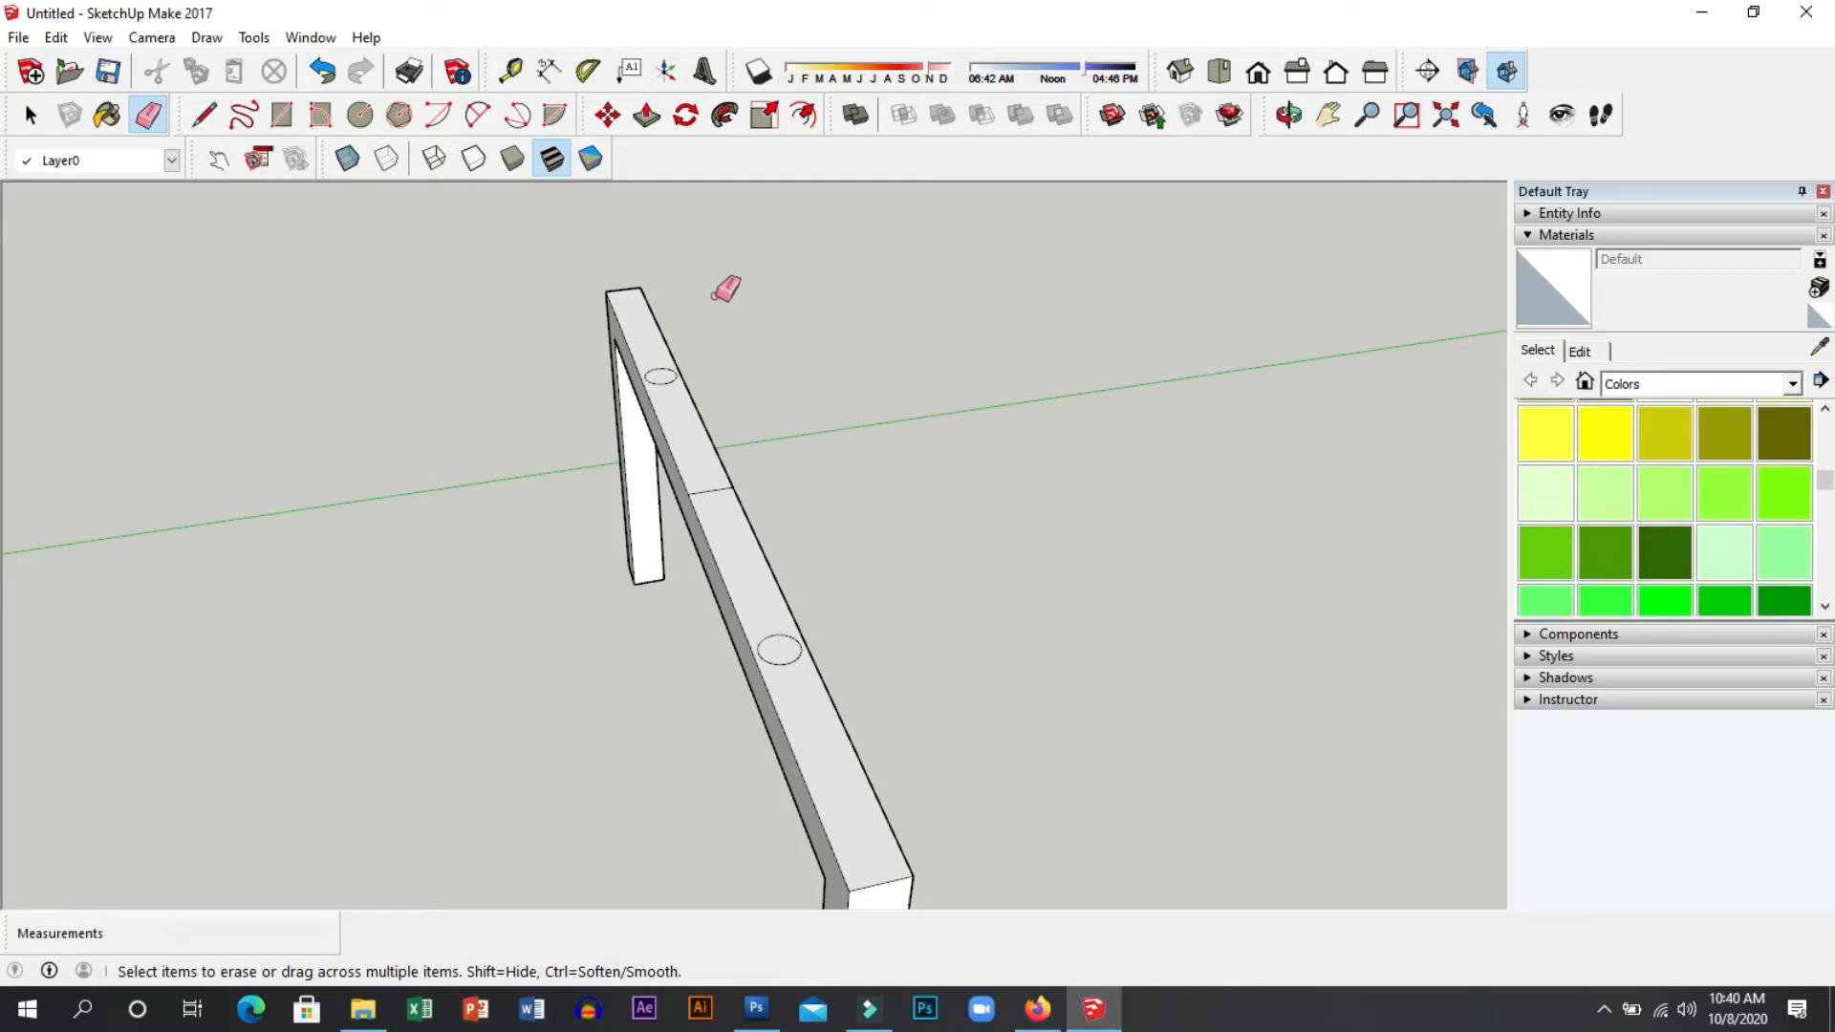
key(p)
scroll(647, 370, up, 1)
drag(653, 373, 652, 356)
text(30)
key(Return)
middle_drag(864, 532, 619, 742)
key(p)
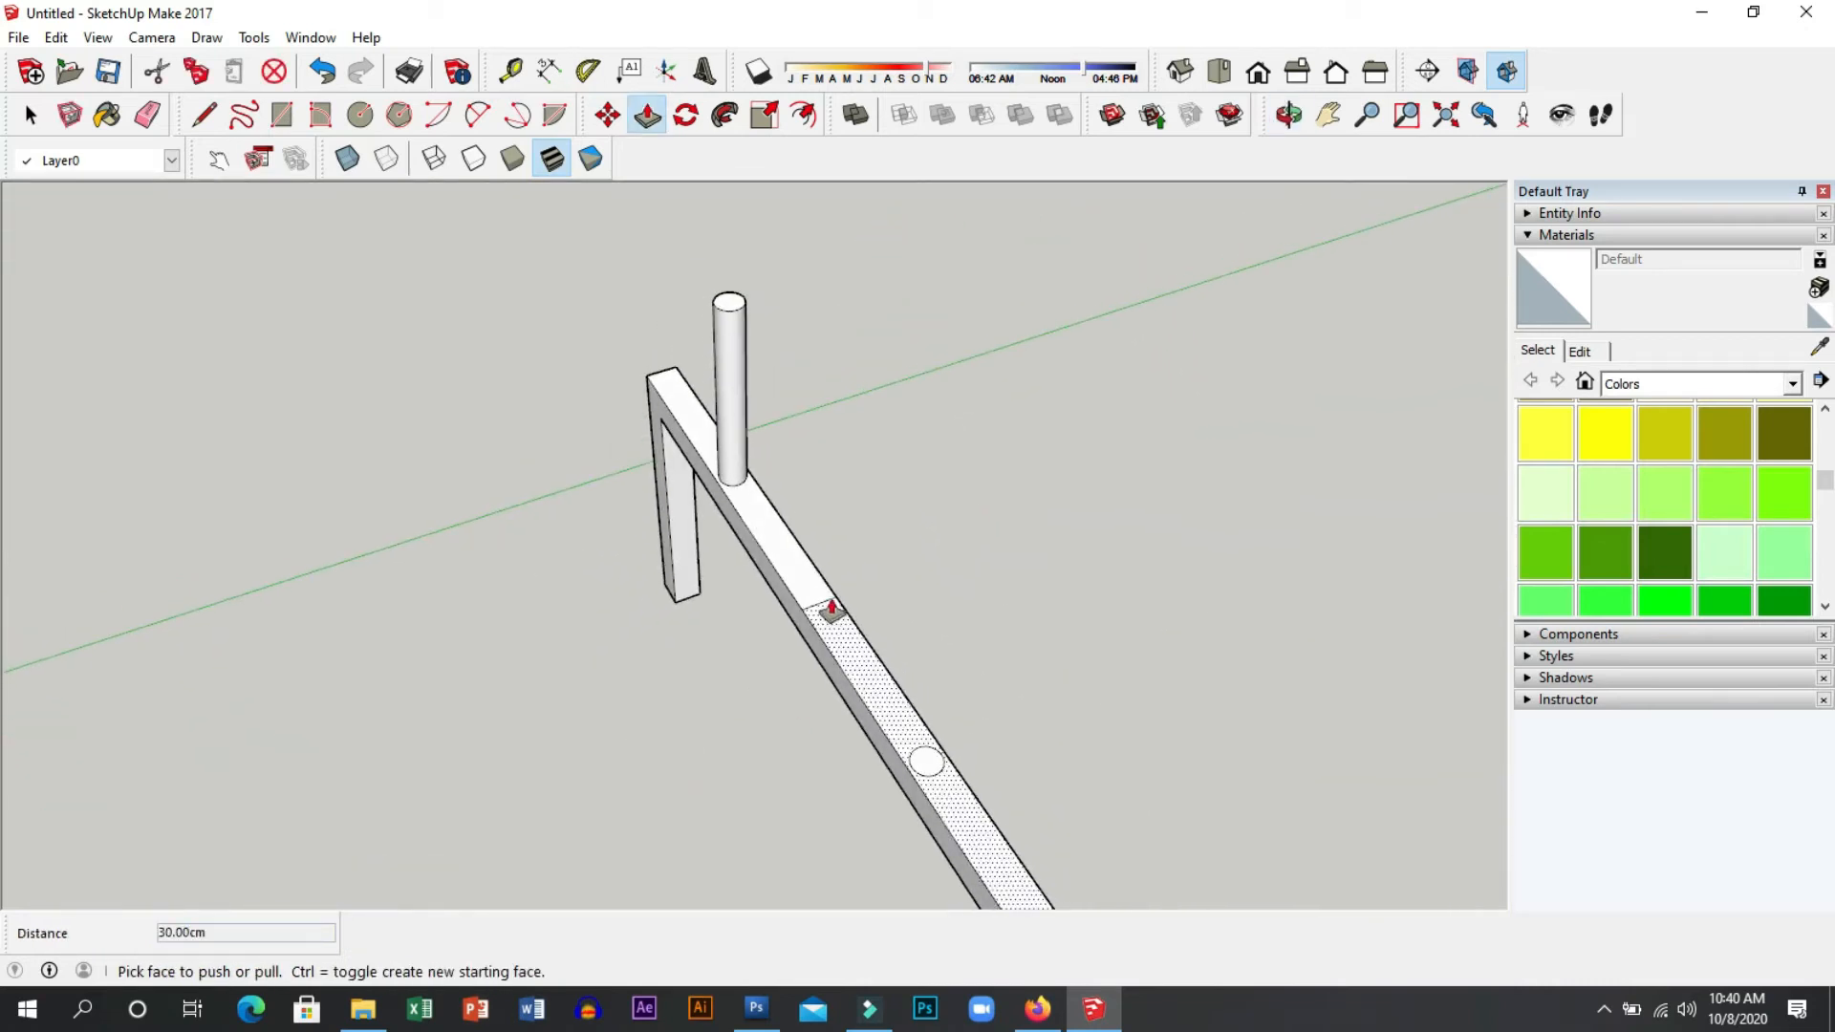
key(ctrl+z)
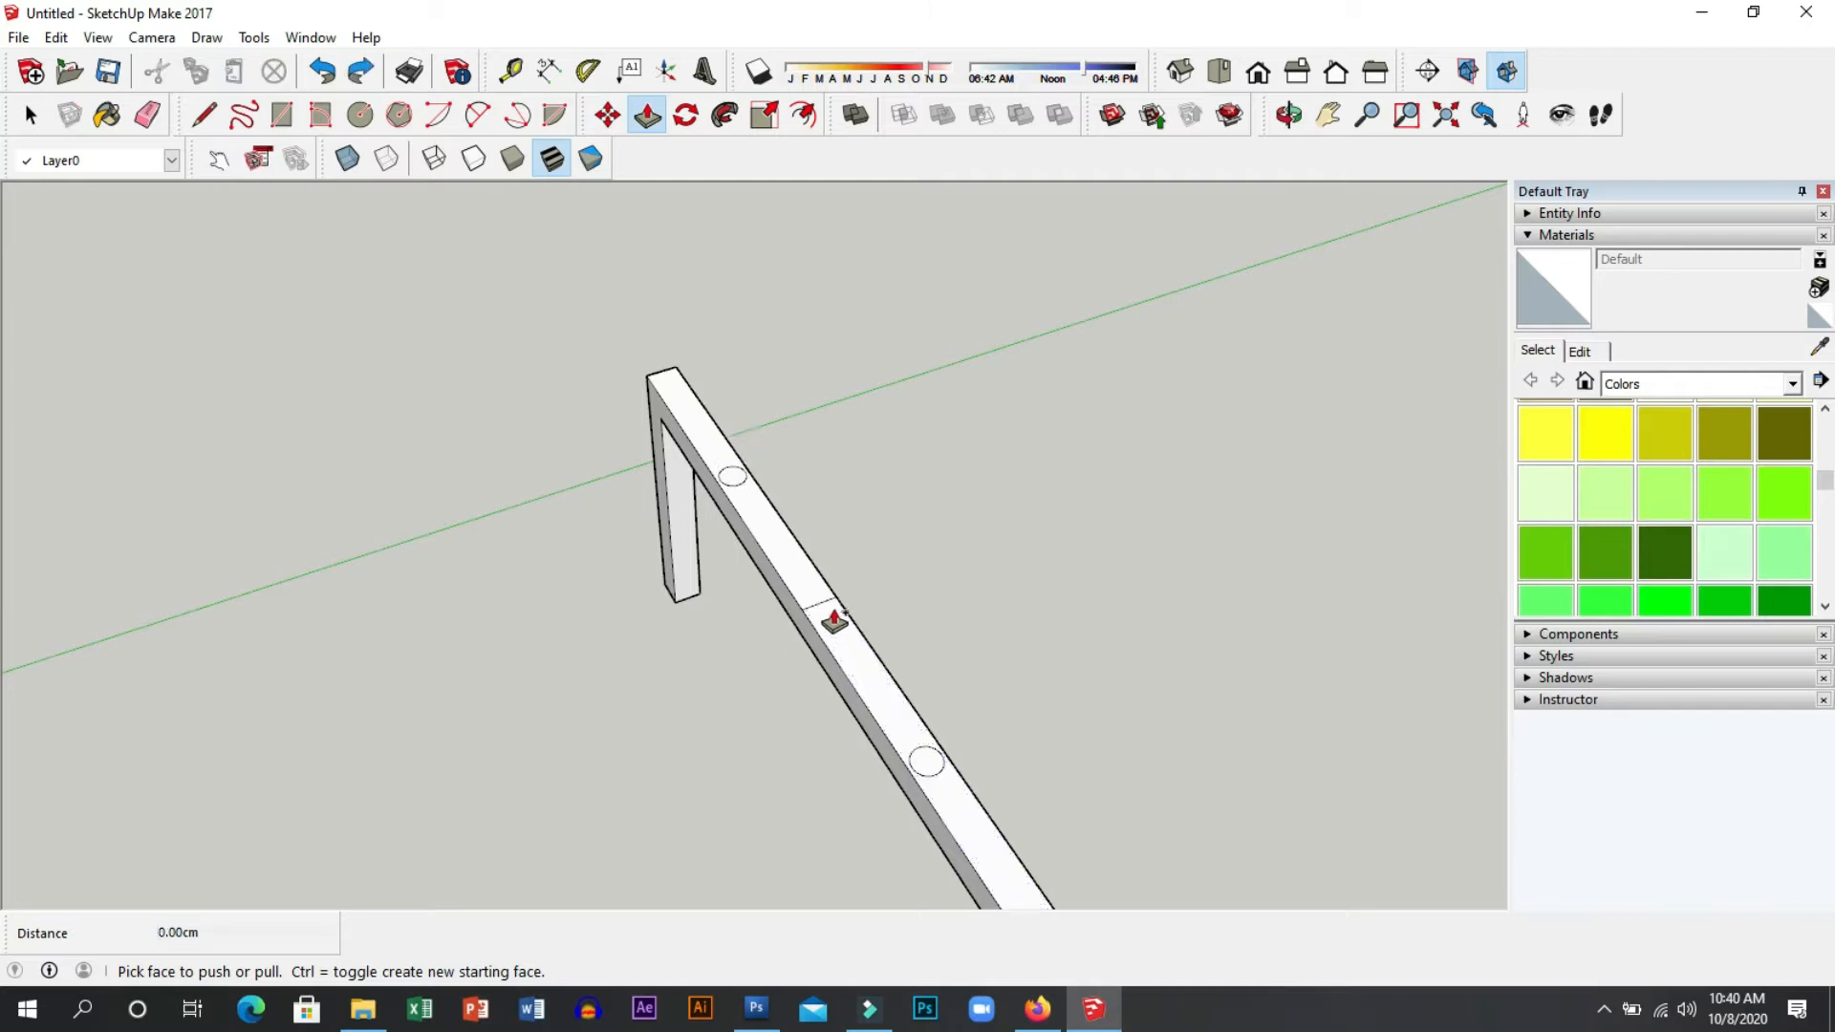
Erase the crosswise line on the beam's top face and extrude the far circle upward 20 cm.
key(e)
click(814, 602)
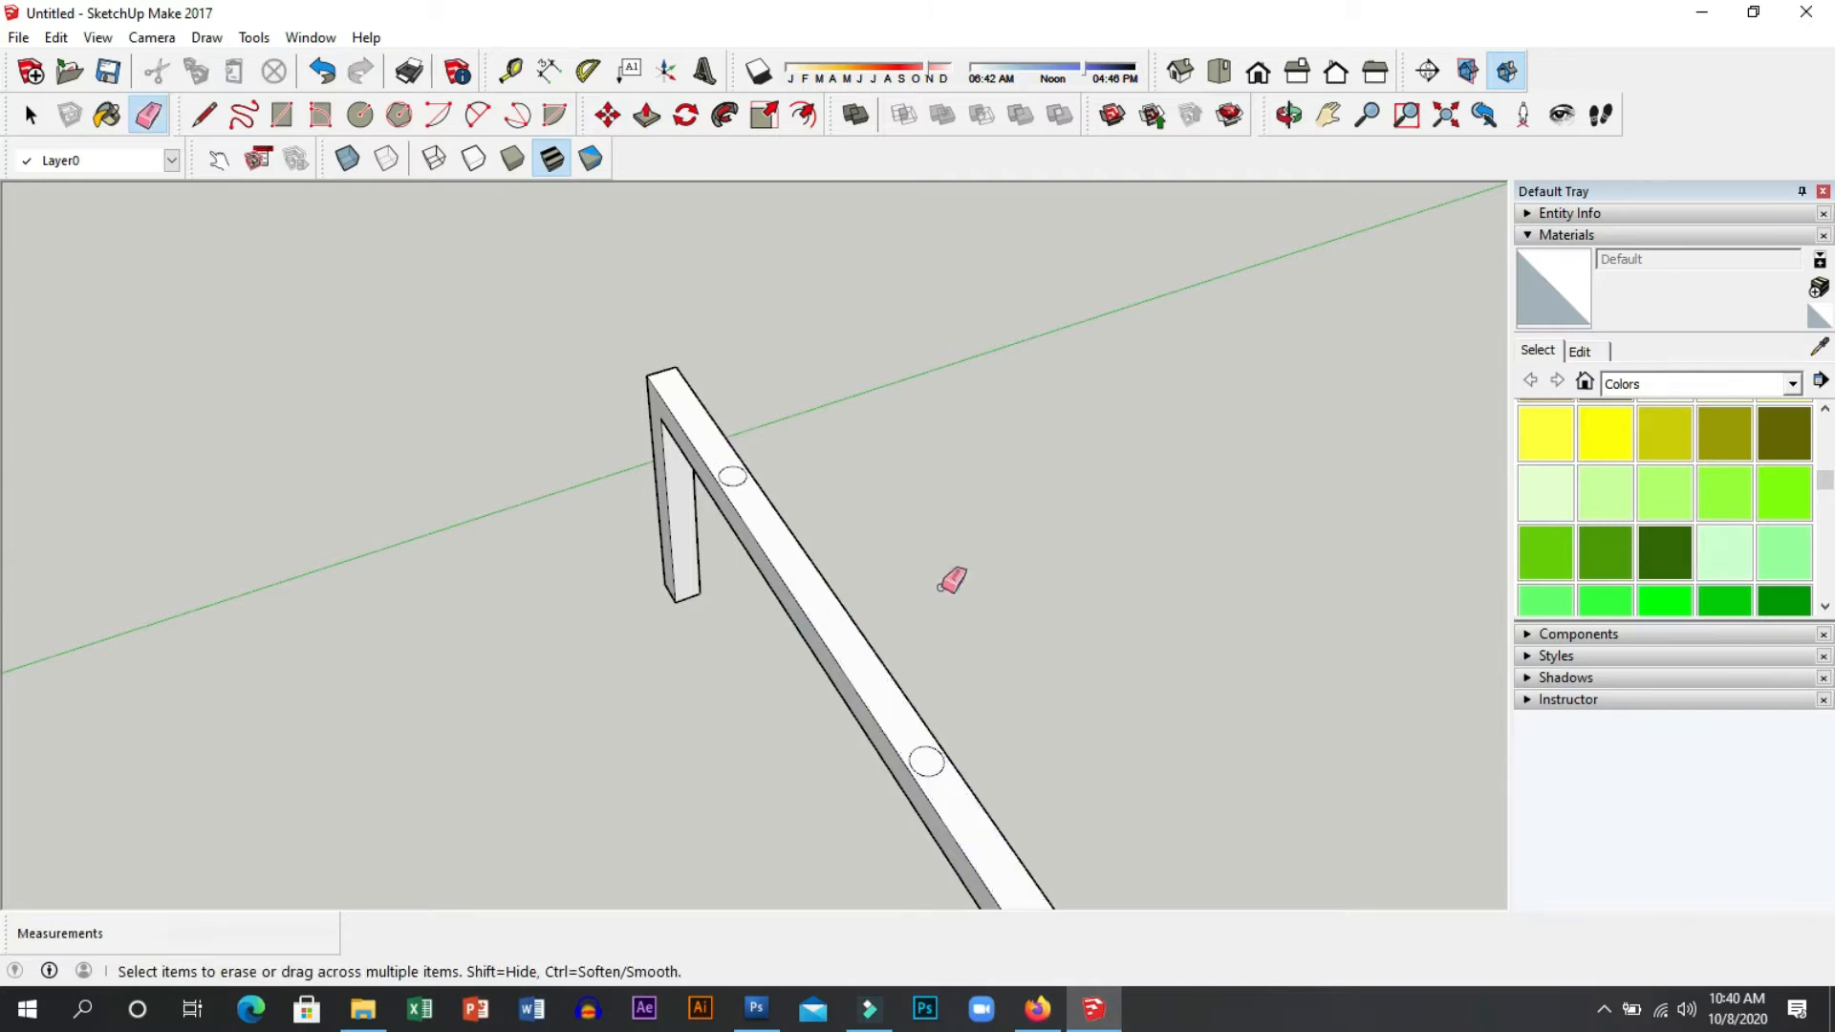
key(p)
click(733, 473)
click(732, 469)
text(20)
key(Return)
Extrude the near circle on the beam's top face upward 20 cm.
click(926, 762)
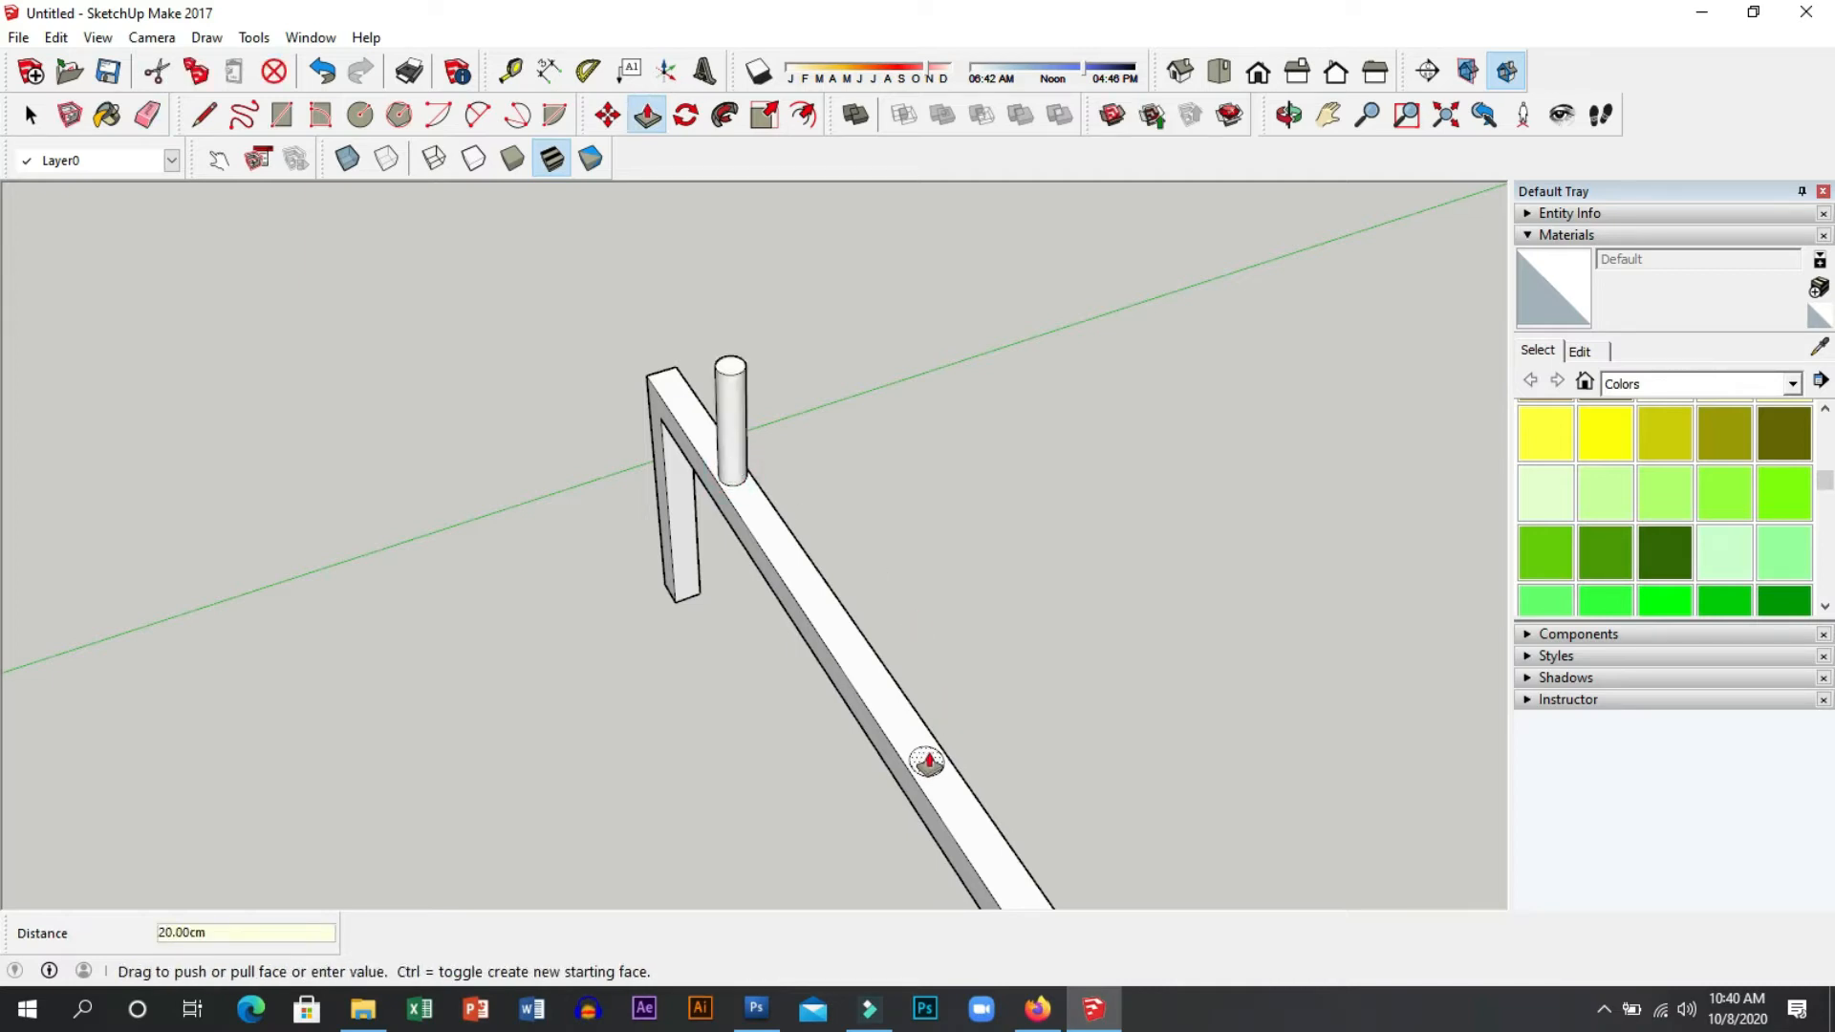
click(926, 753)
text(20)
key(Return)
Select the entire frame with both pegs and make it a group.
middle_drag(1046, 684, 861, 484)
key(space)
middle_drag(908, 781, 954, 869)
drag(714, 487, 714, 487)
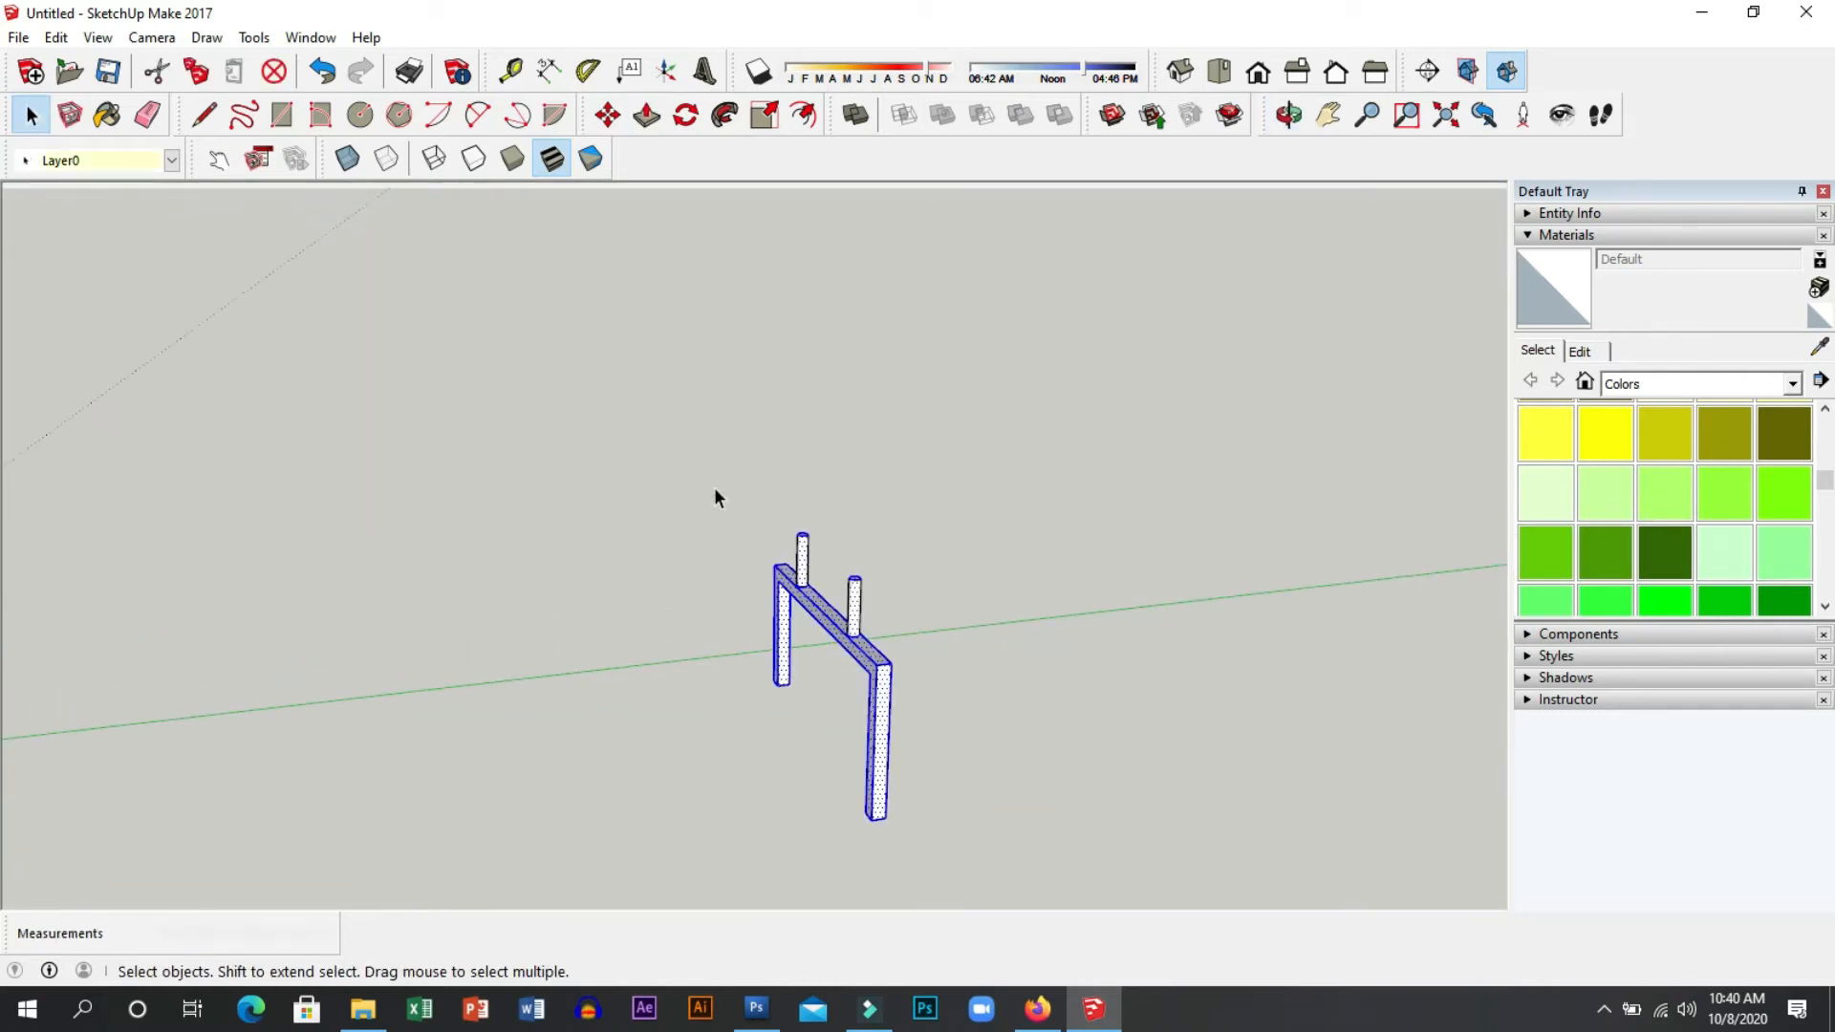
right_click(856, 638)
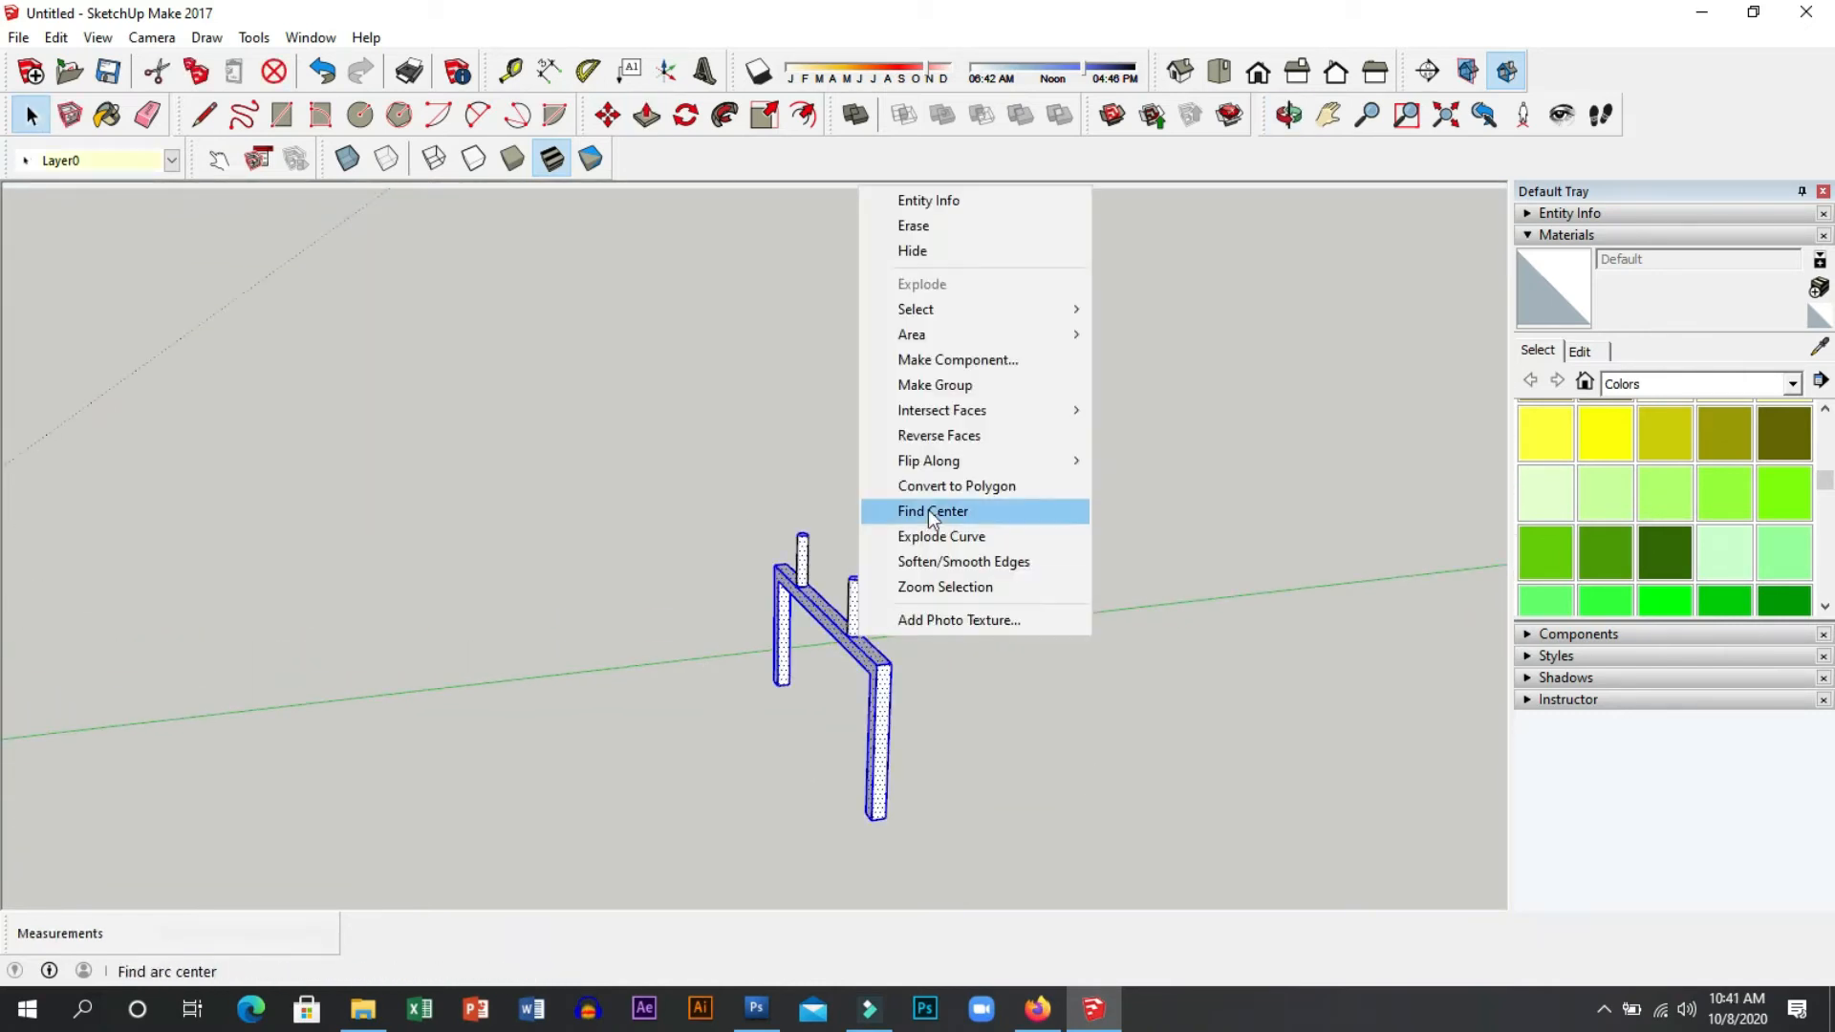
click(894, 385)
Copy the frame group 200 cm away along the green axis.
key(m)
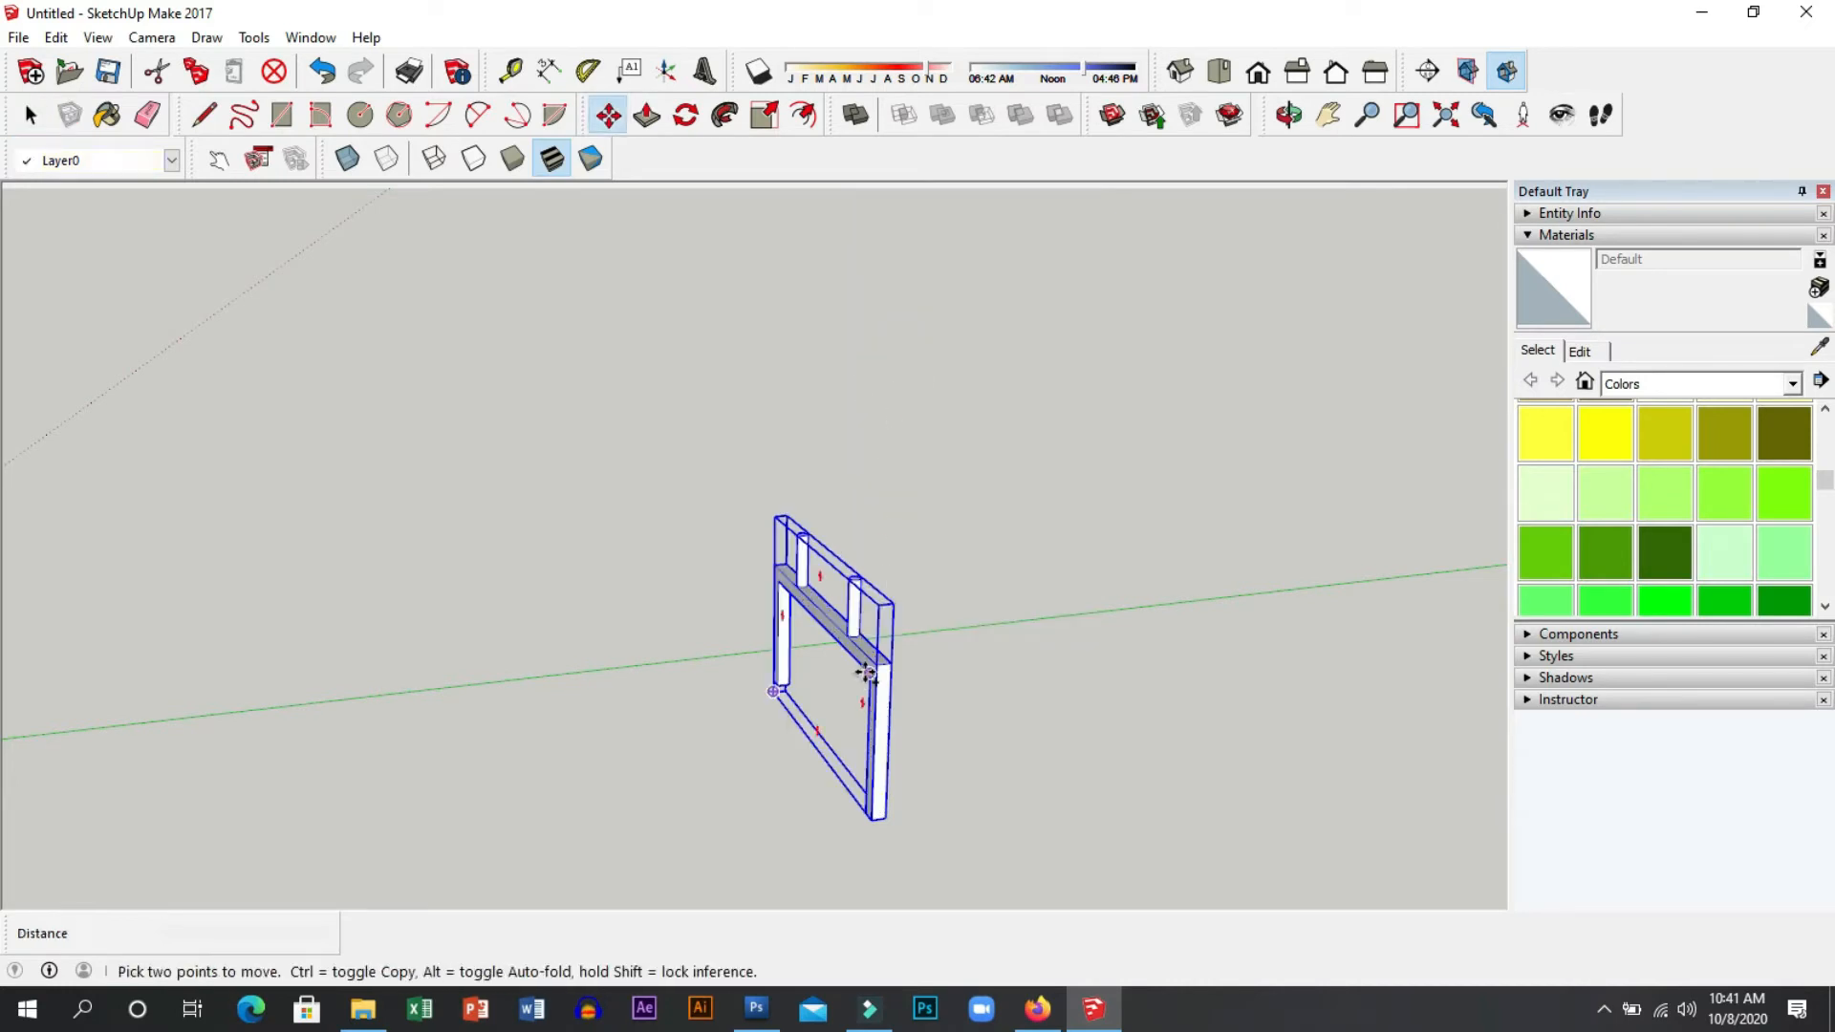
key(ctrl)
click(875, 661)
click(940, 651)
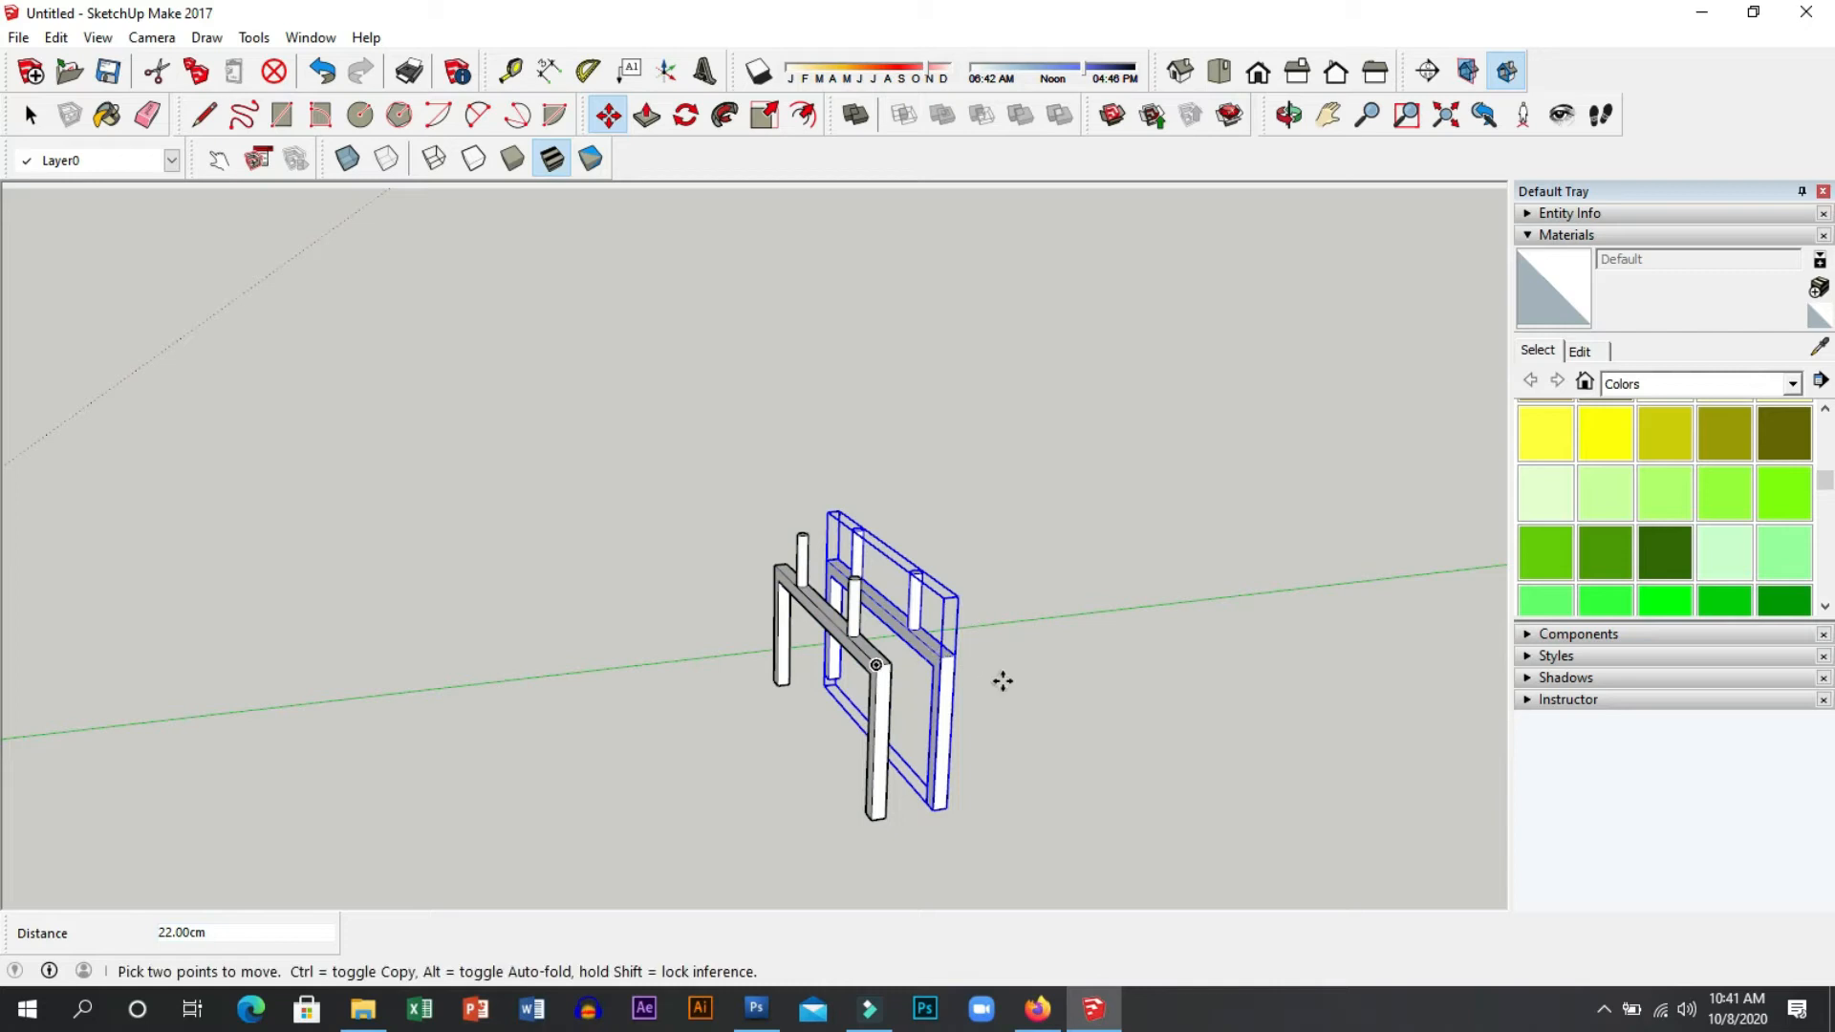
text(200)
key(Return)
middle_drag(1114, 738, 962, 836)
key(space)
click(1081, 790)
Try to draw a rectangle spanning the top beams of the two frames, starting from a beam's far end.
middle_drag(1104, 780, 747, 531)
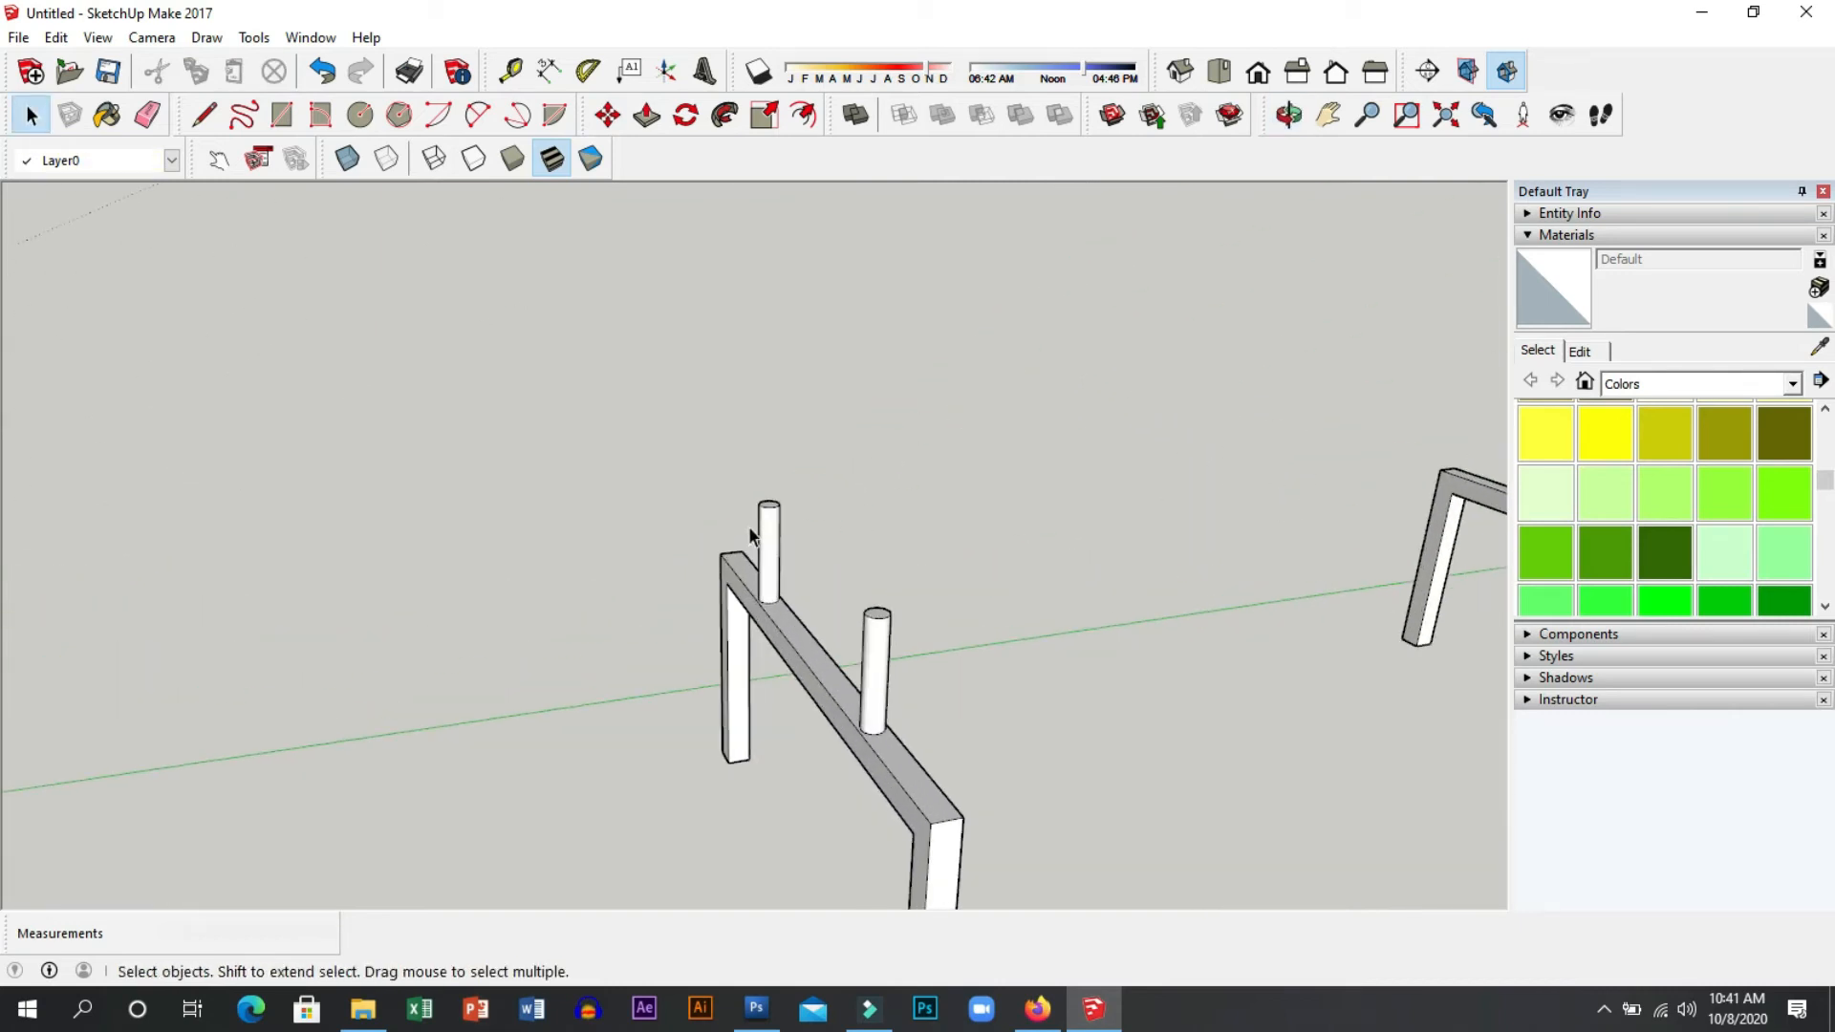
middle_drag(1032, 545, 541, 425)
key(r)
middle_drag(729, 545, 802, 622)
click(797, 625)
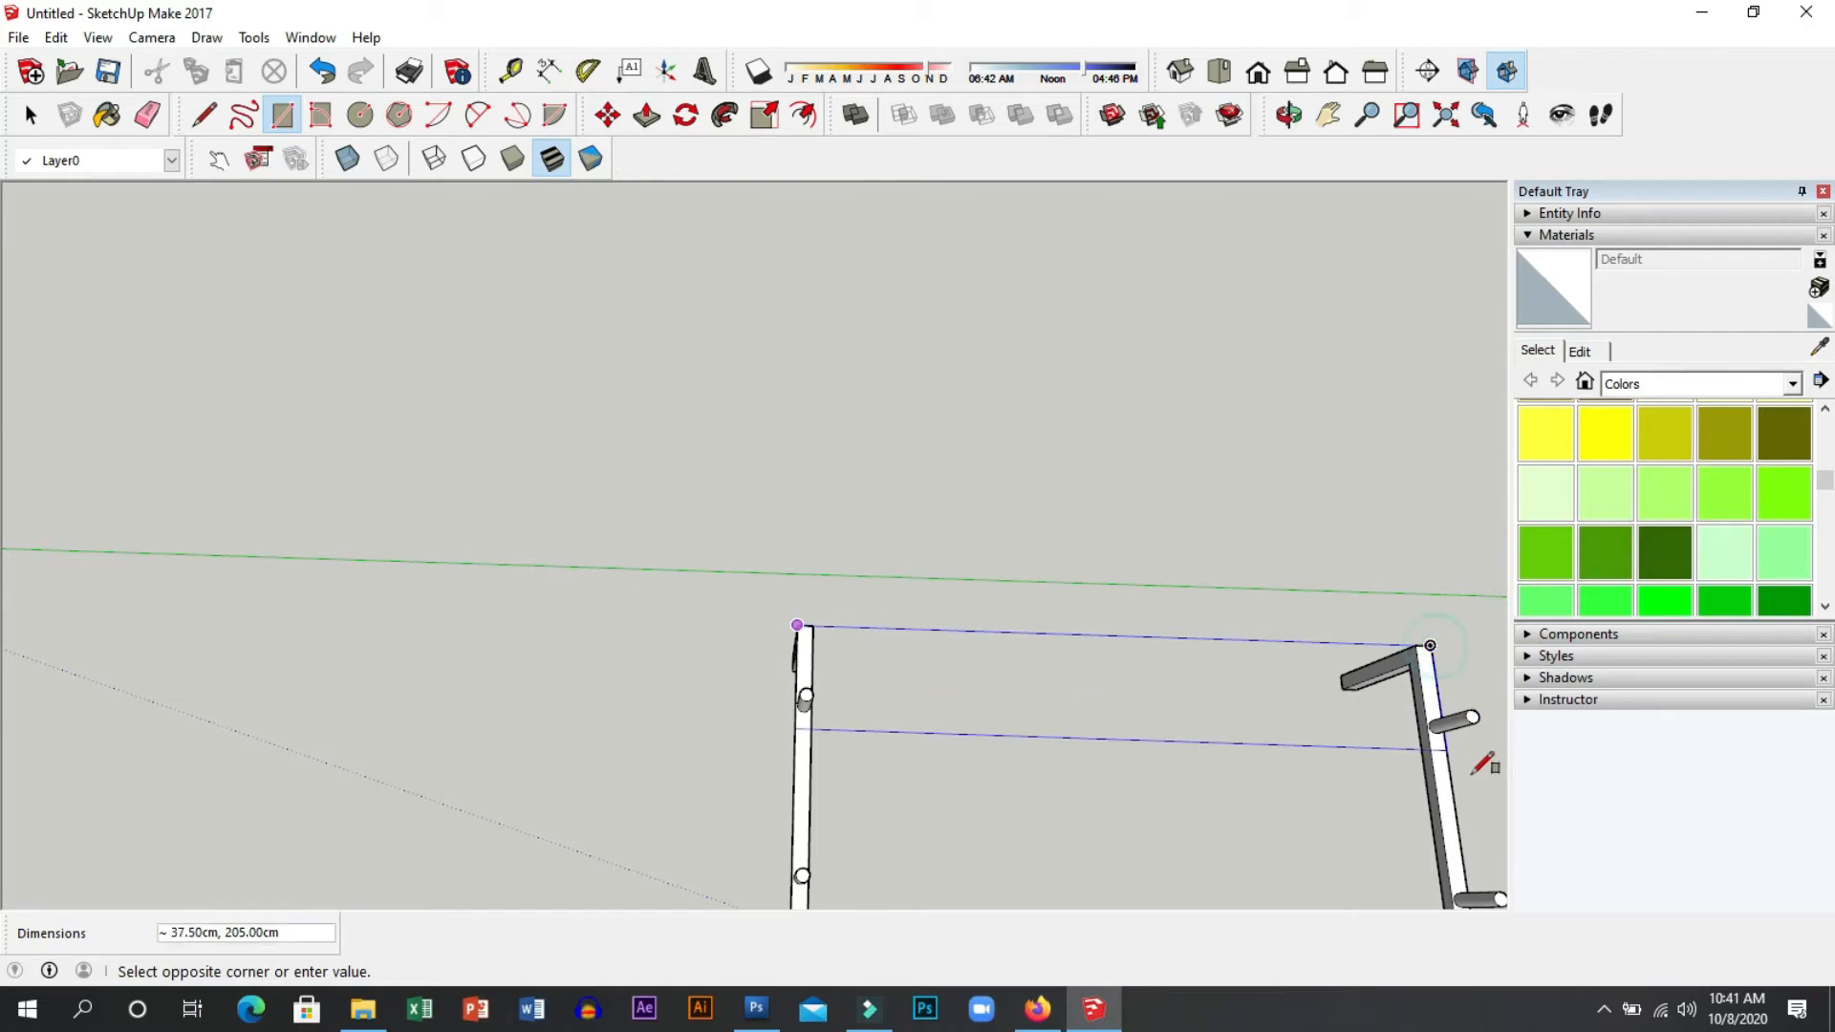
click(1448, 877)
scroll(1421, 831, down, 1)
middle_drag(1422, 831, 1206, 571)
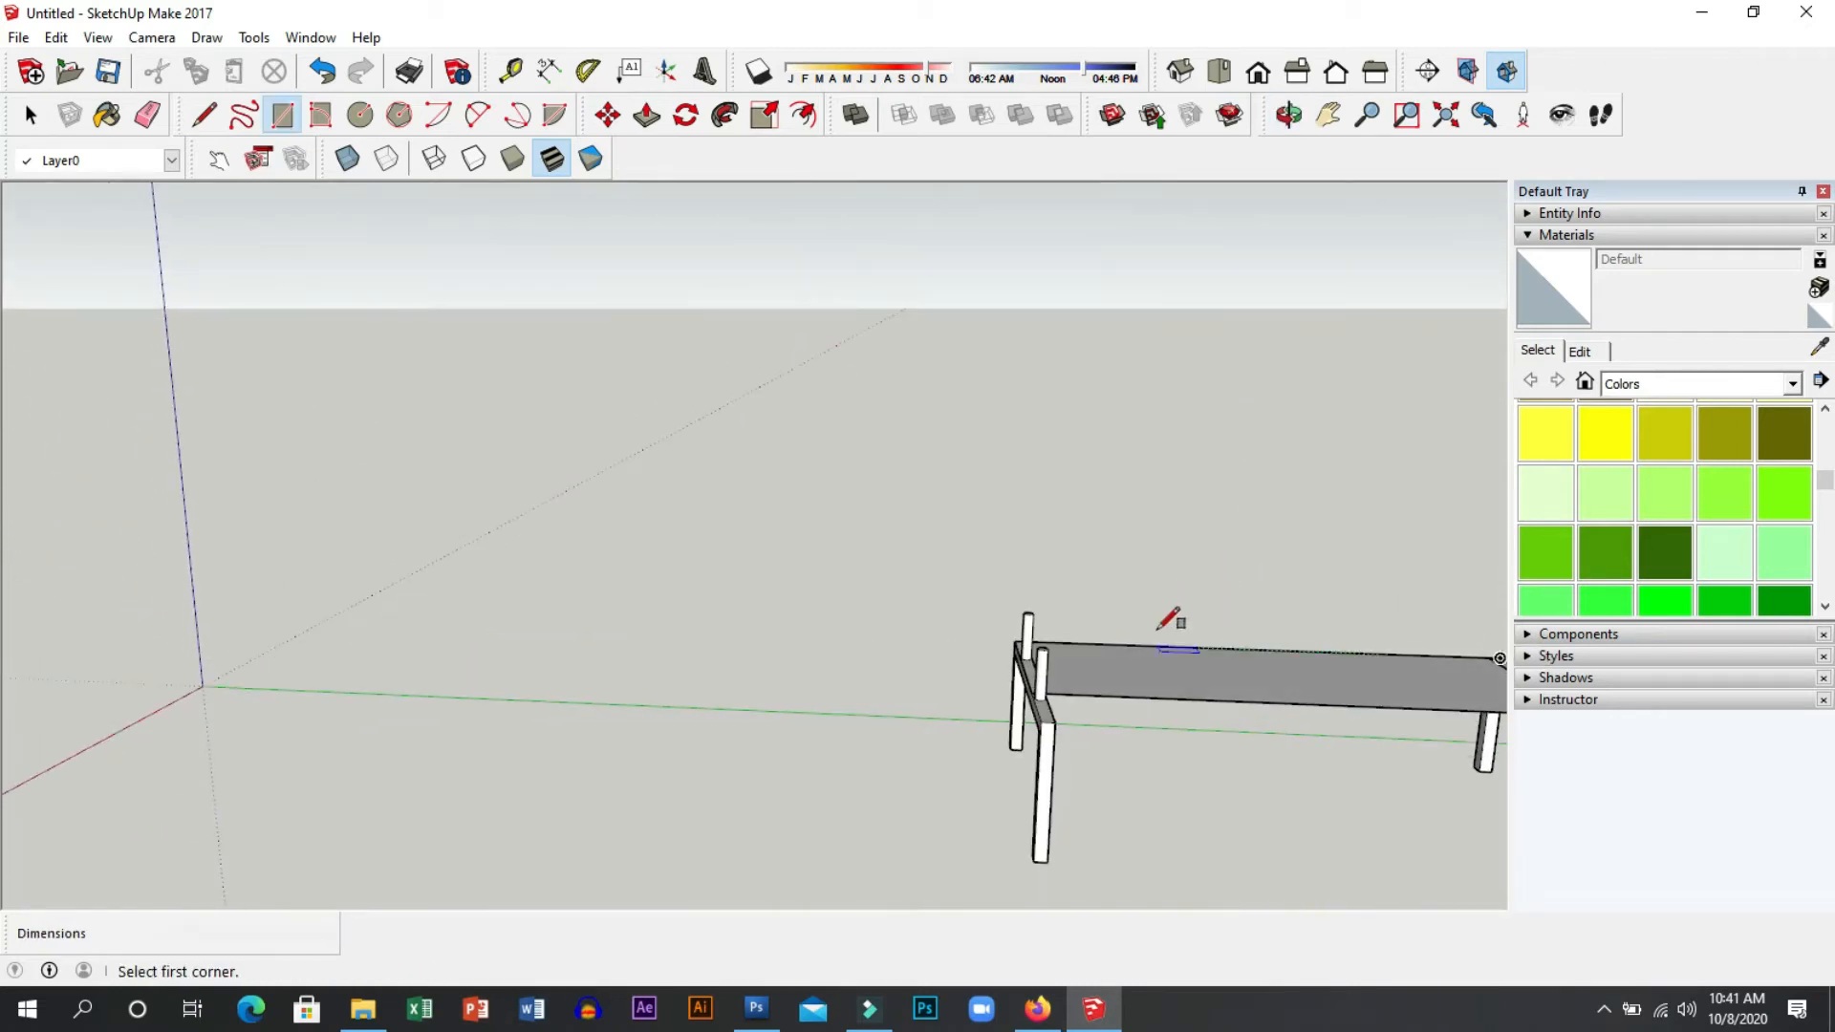
key(ctrl+z)
Try to draw a rectangle between the tops of the far pegs on the two frames.
middle_drag(1130, 749, 1104, 666)
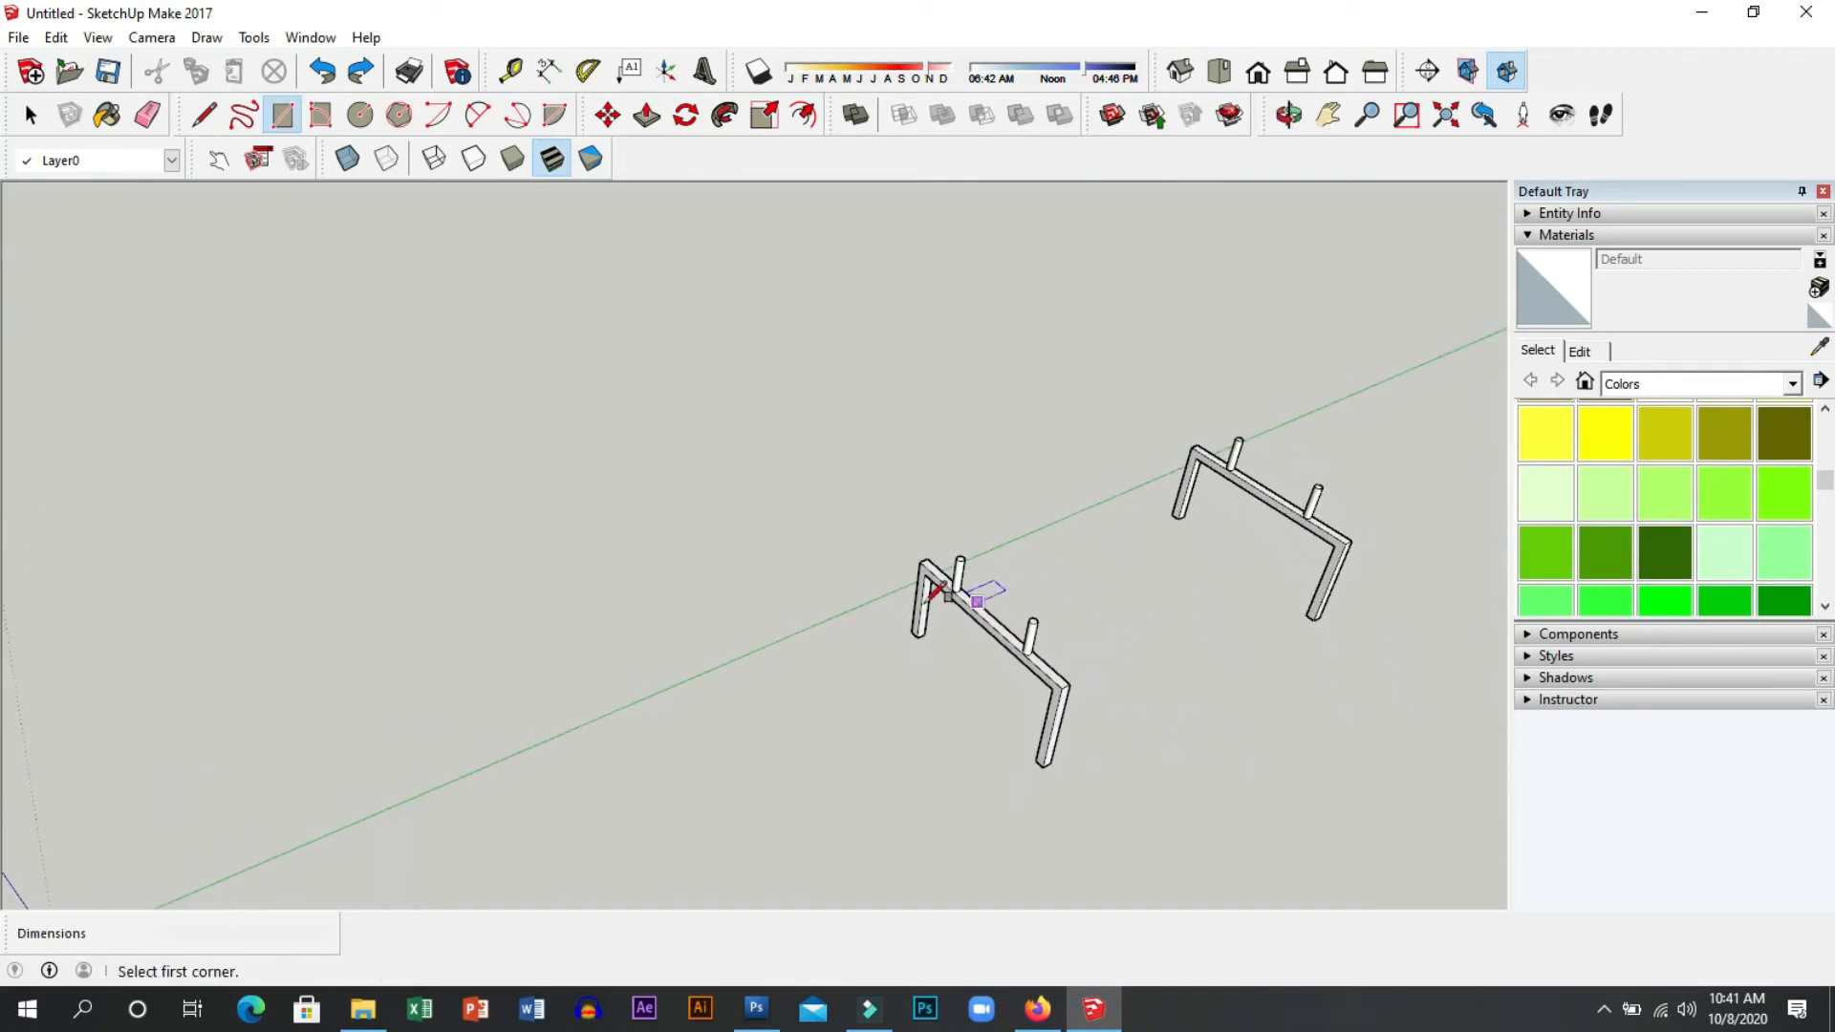
click(958, 559)
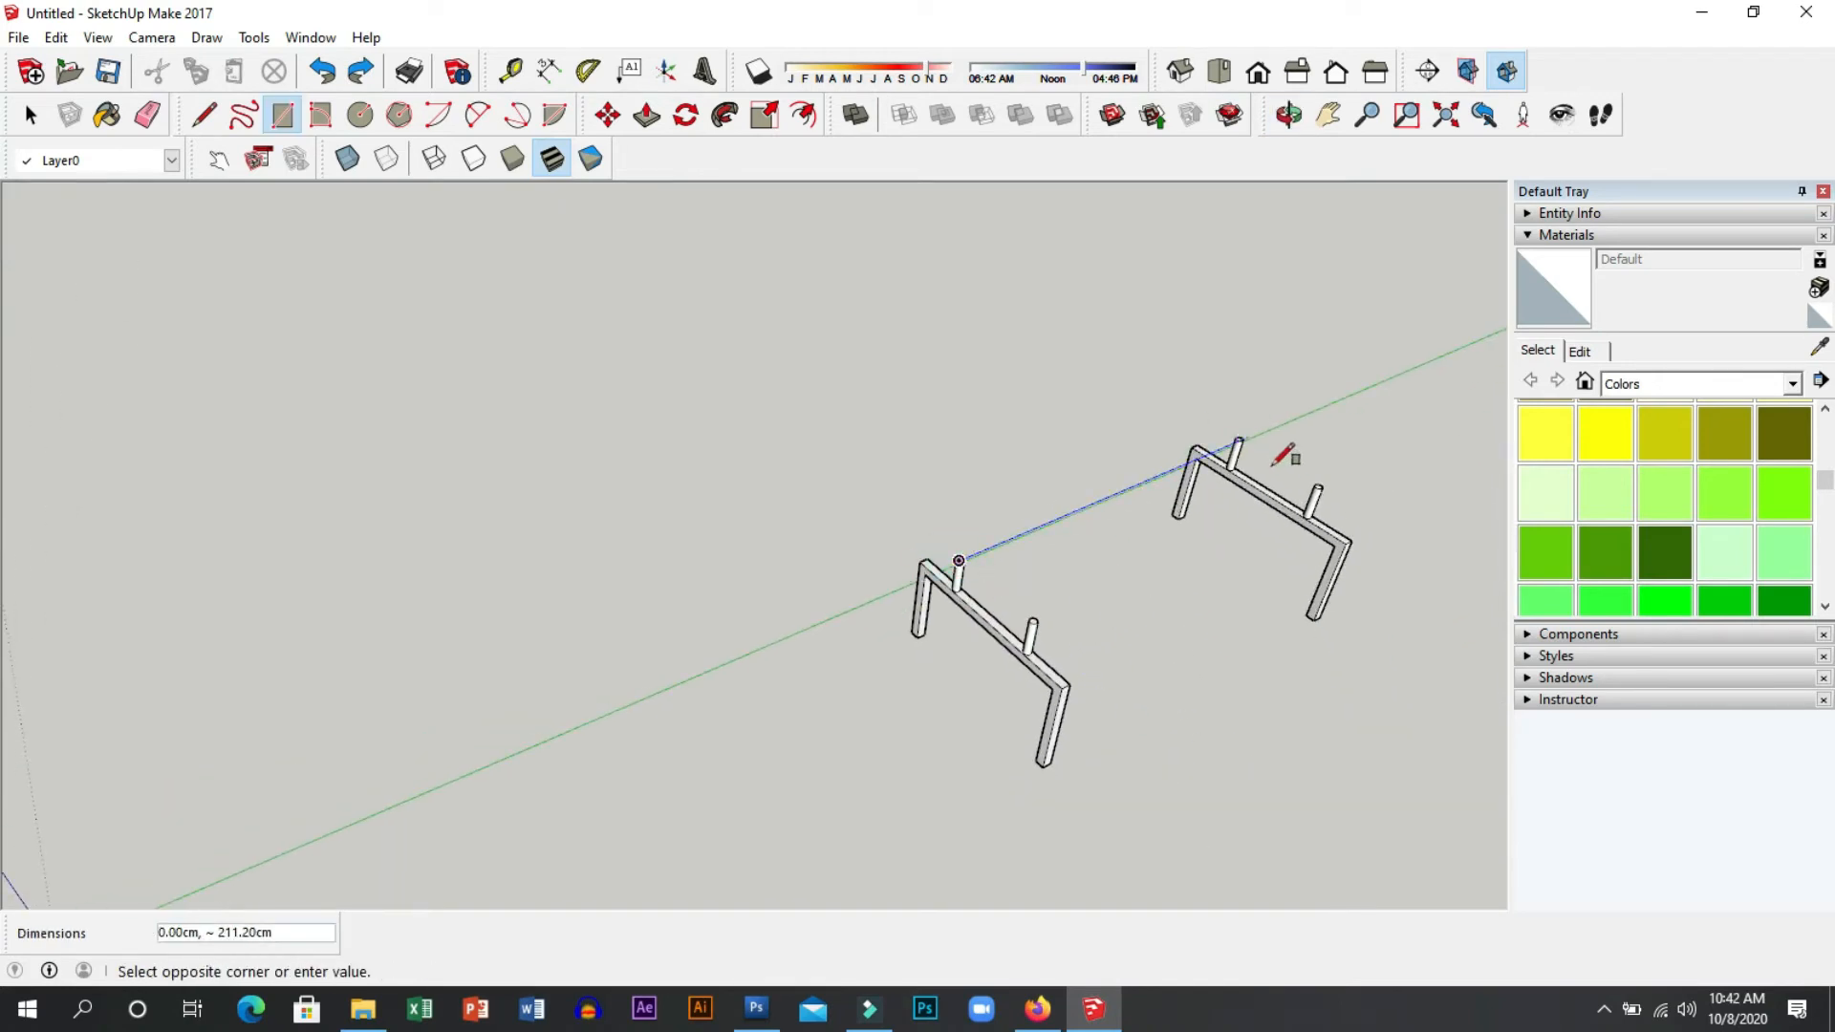
click(1239, 438)
key(ctrl+z)
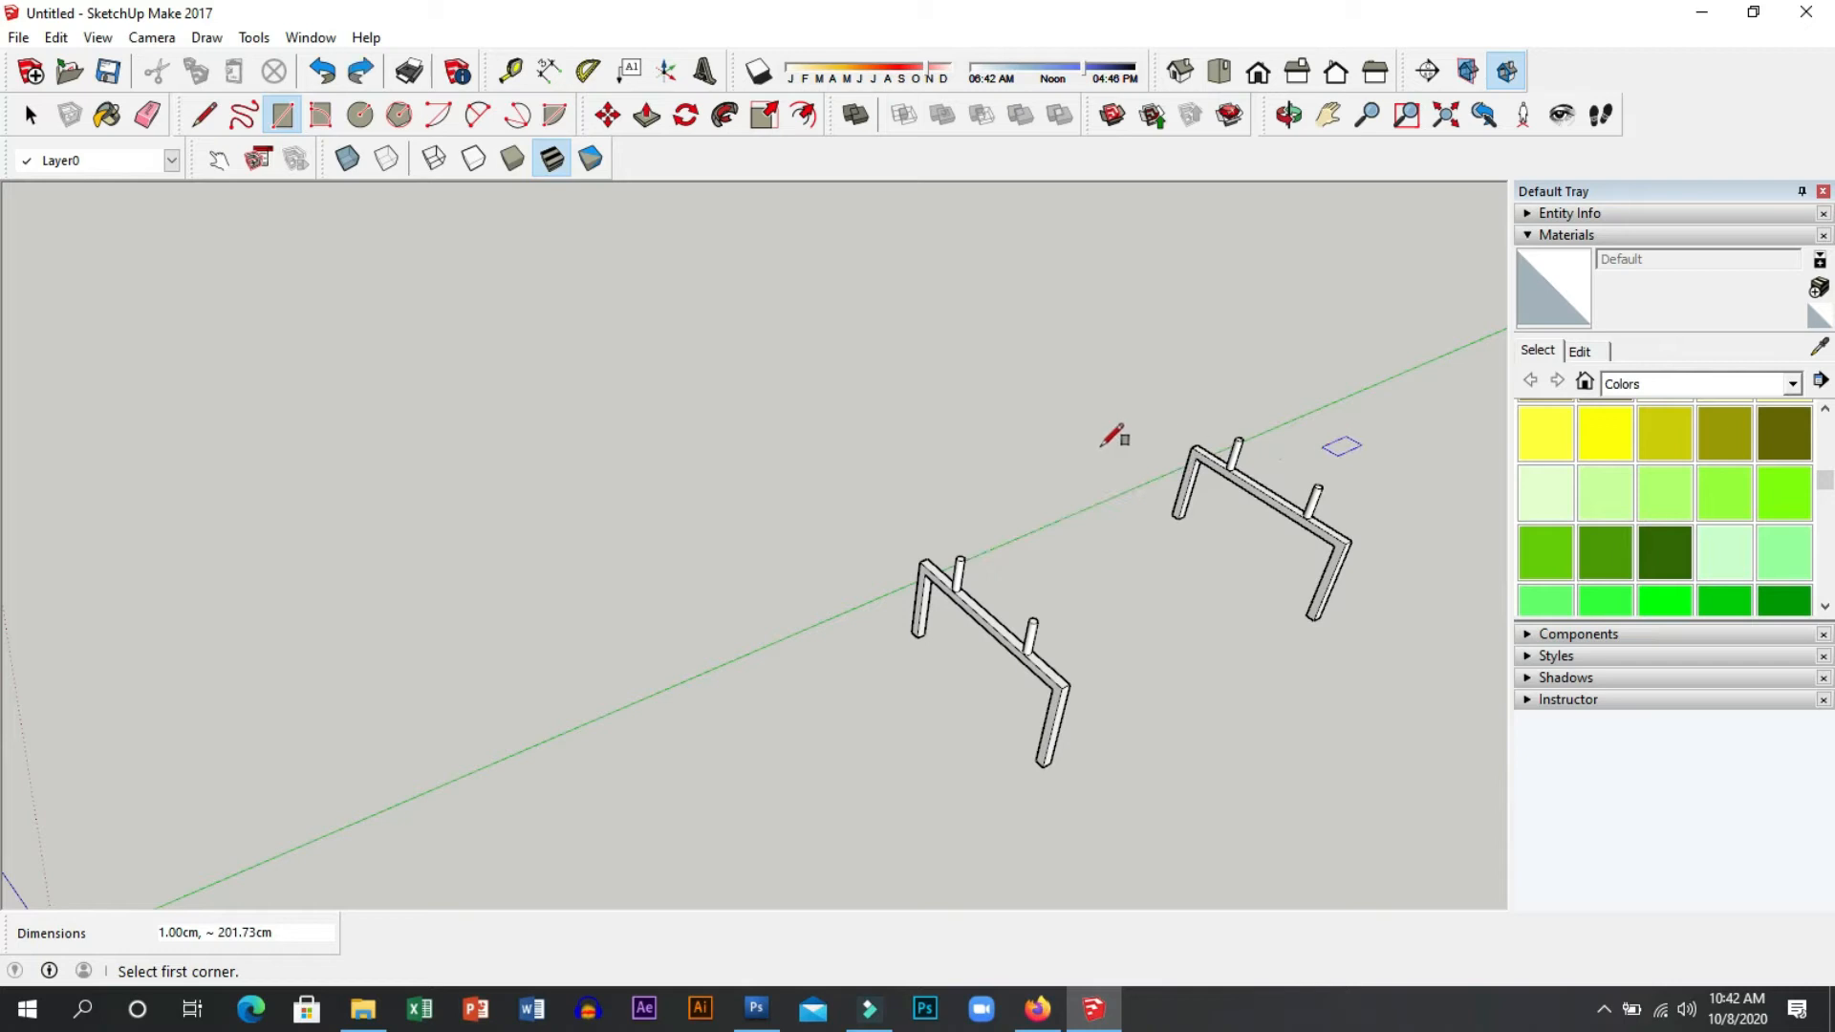
middle_drag(1093, 430, 916, 634)
scroll(869, 621, up, 3)
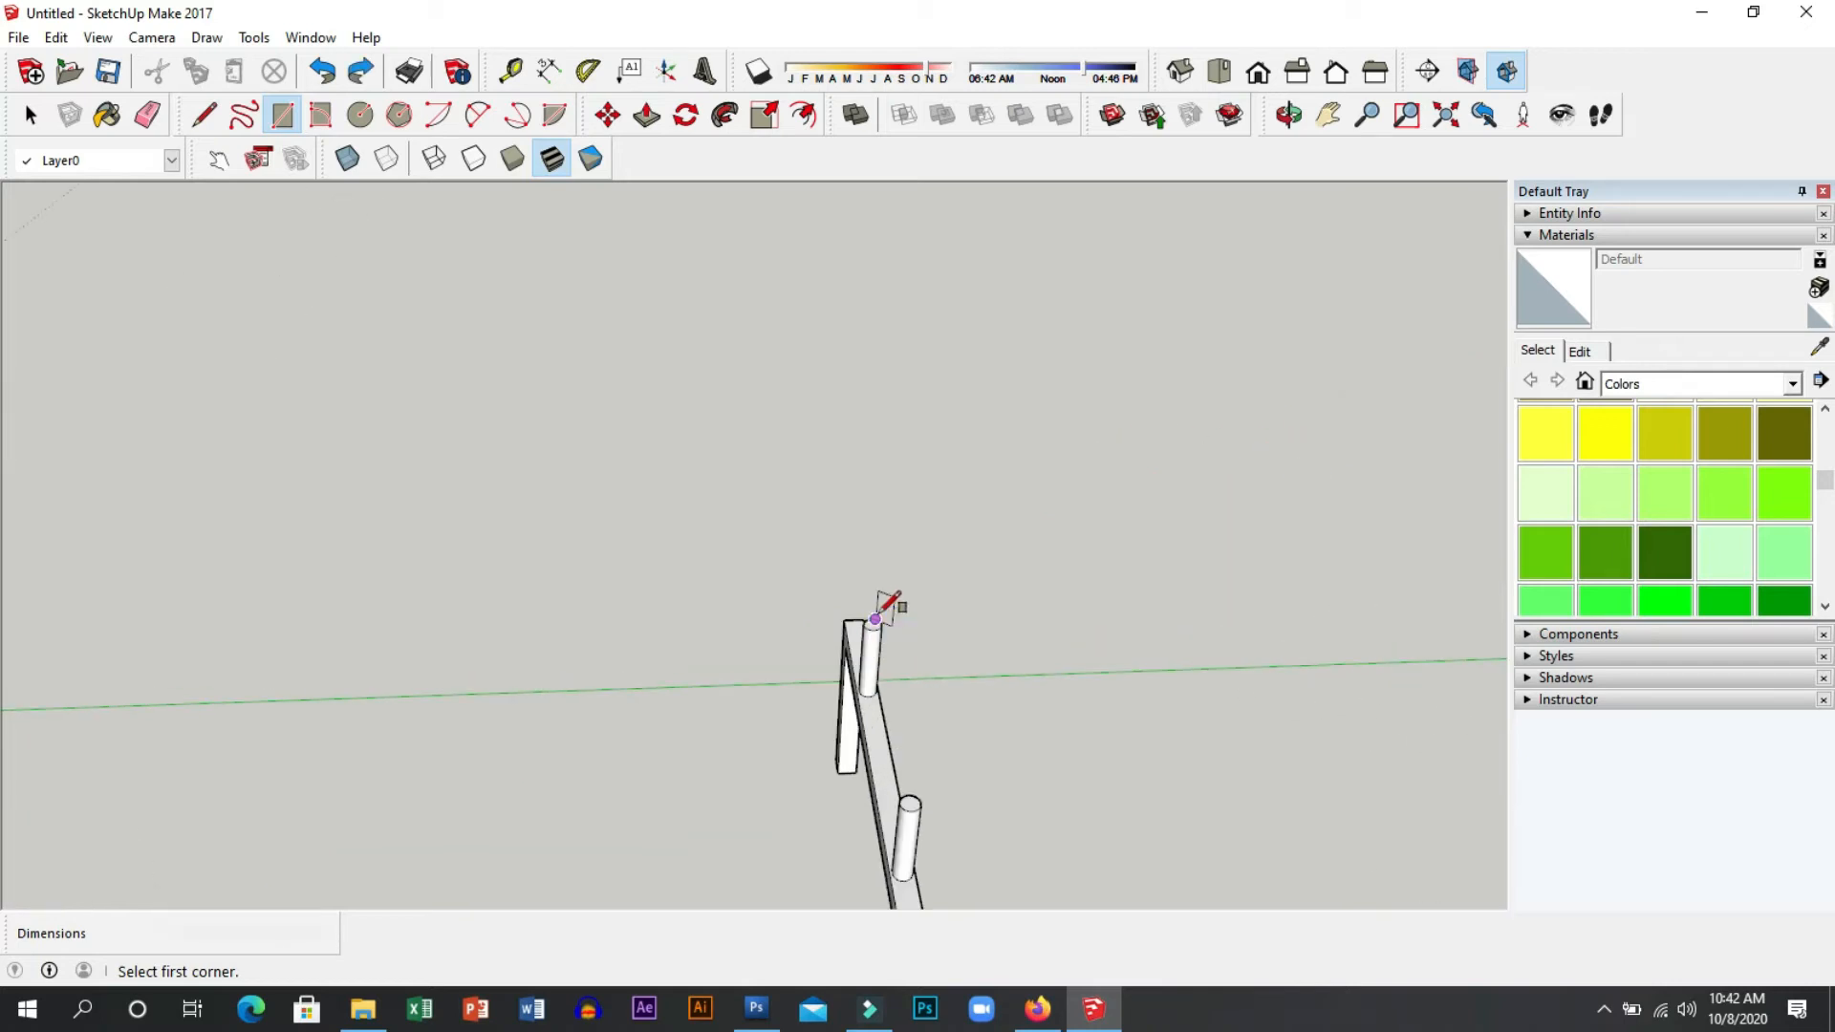
click(856, 632)
scroll(1112, 766, down, 2)
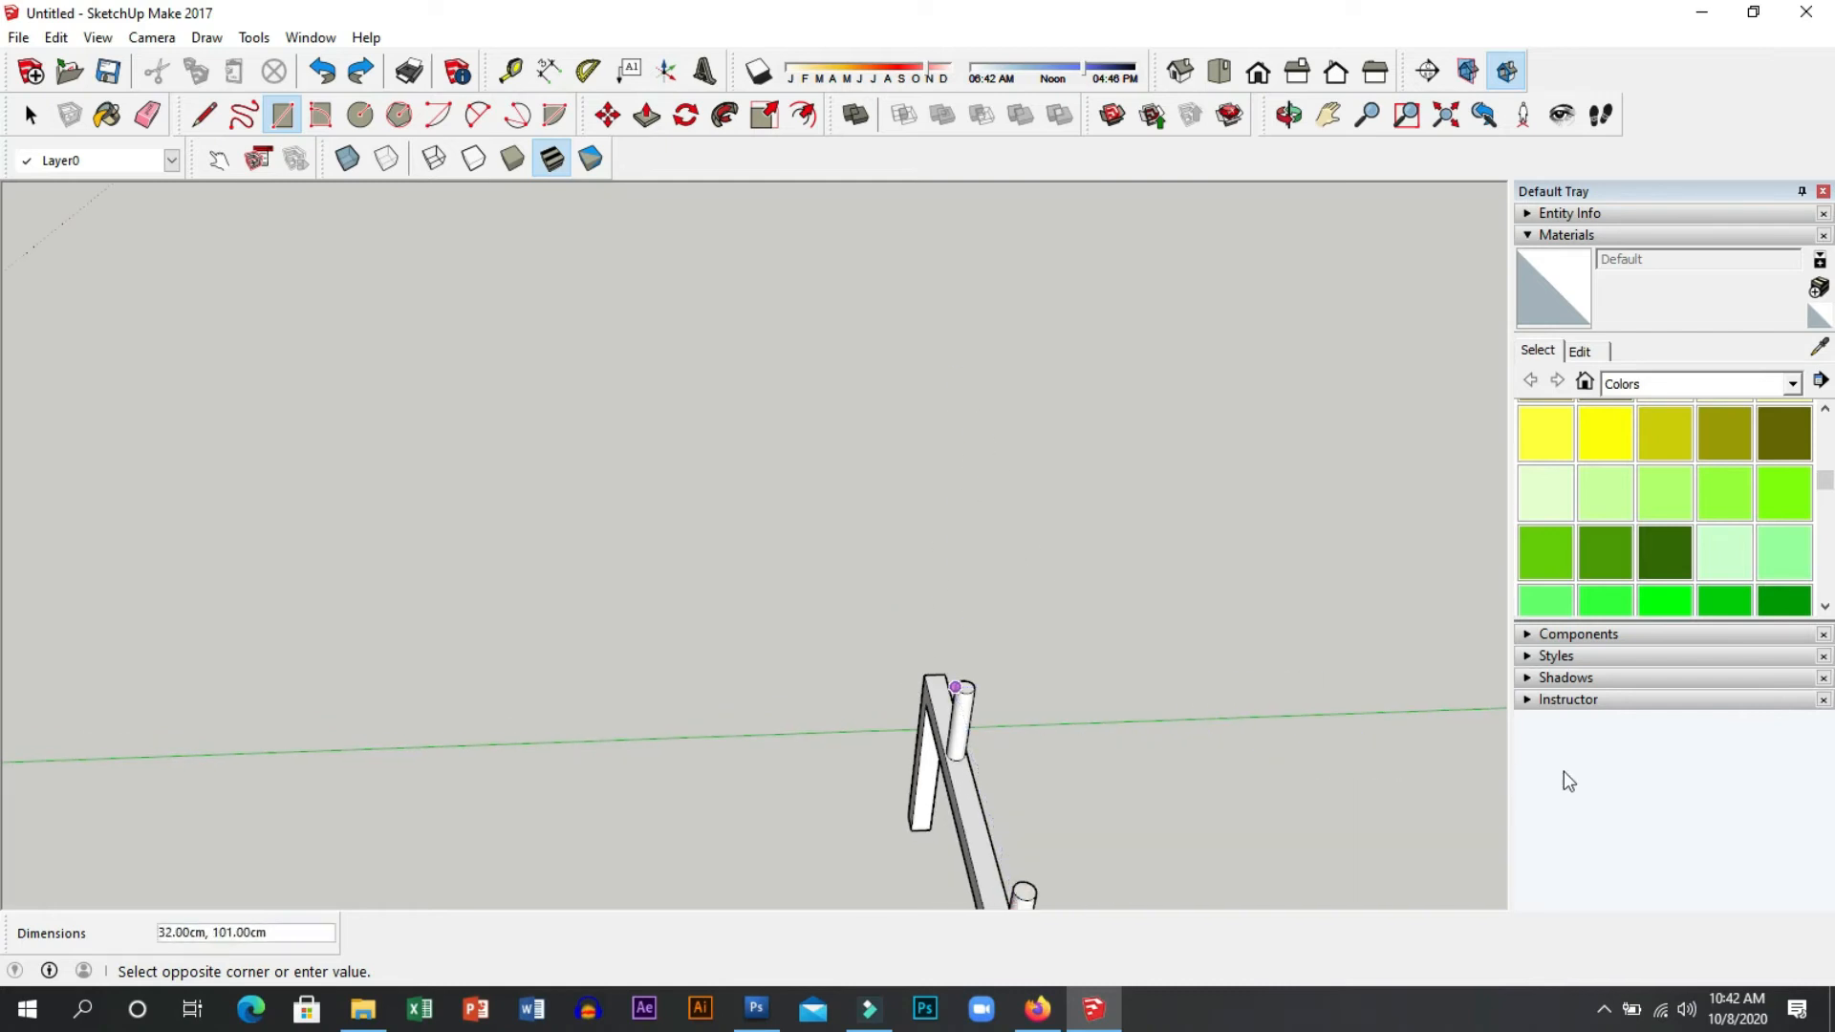
middle_drag(1468, 765, 1282, 402)
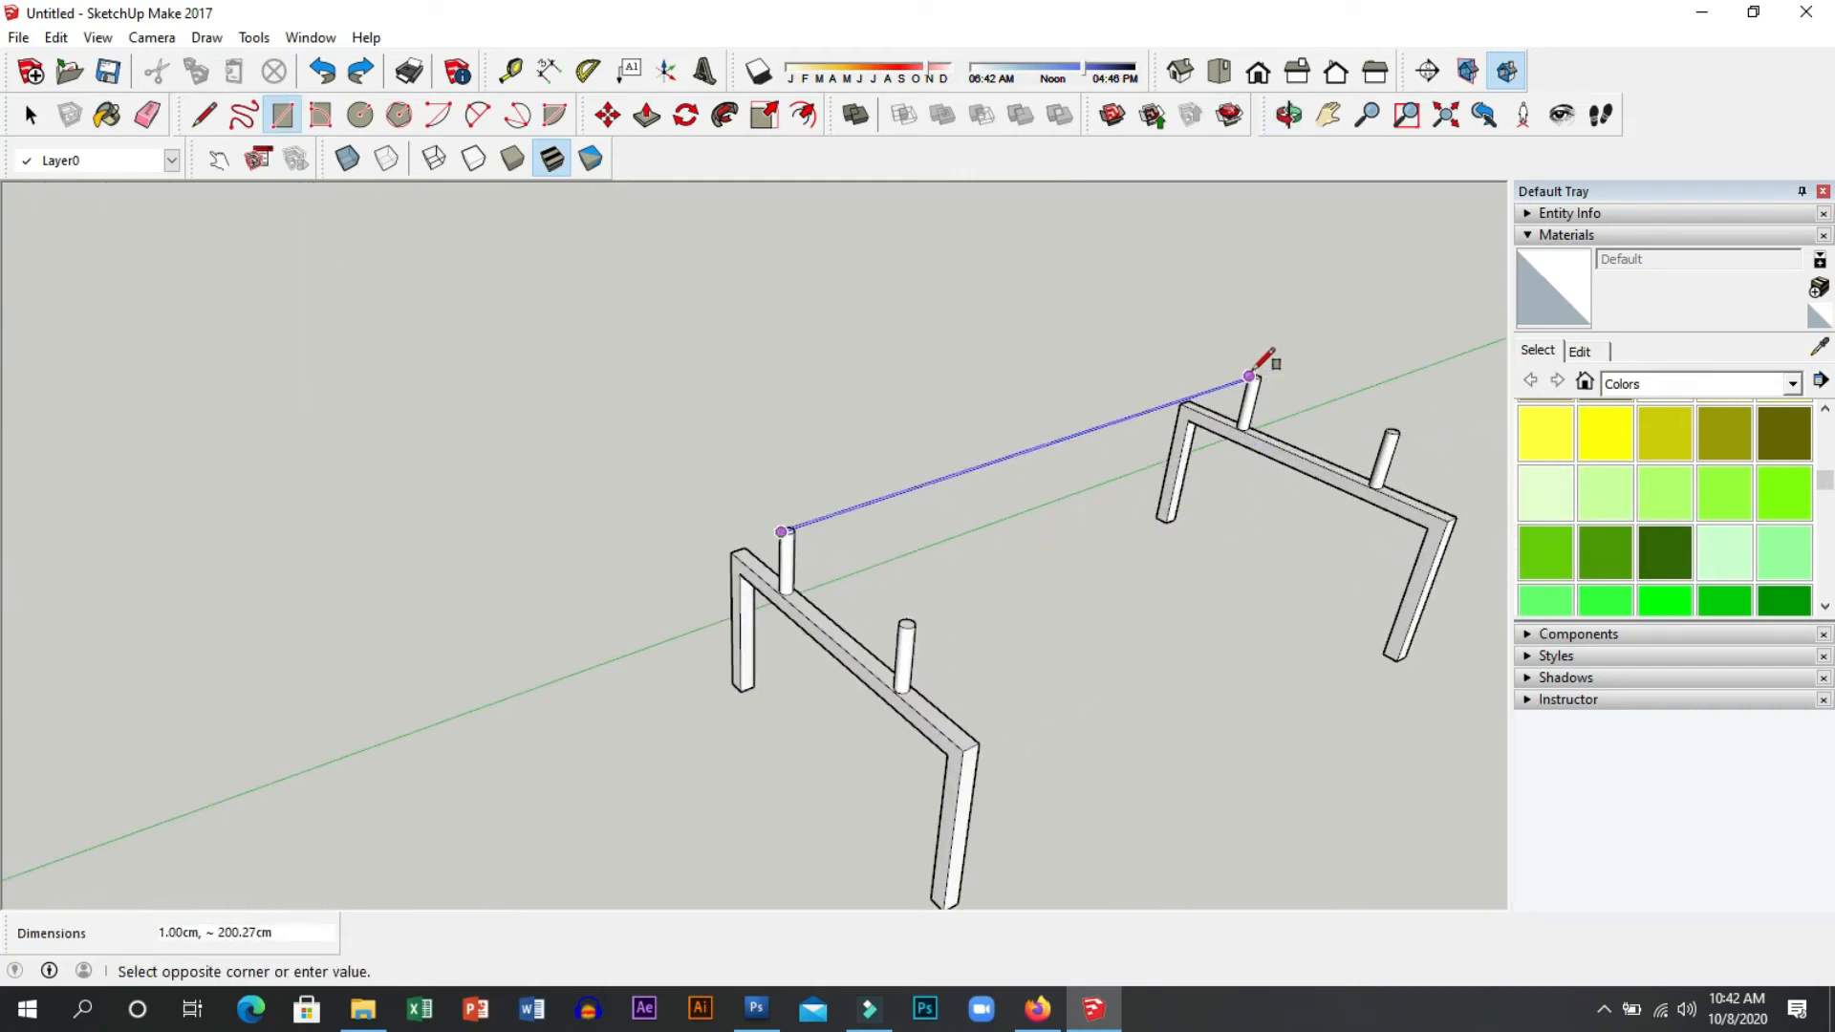
click(1250, 376)
click(1250, 377)
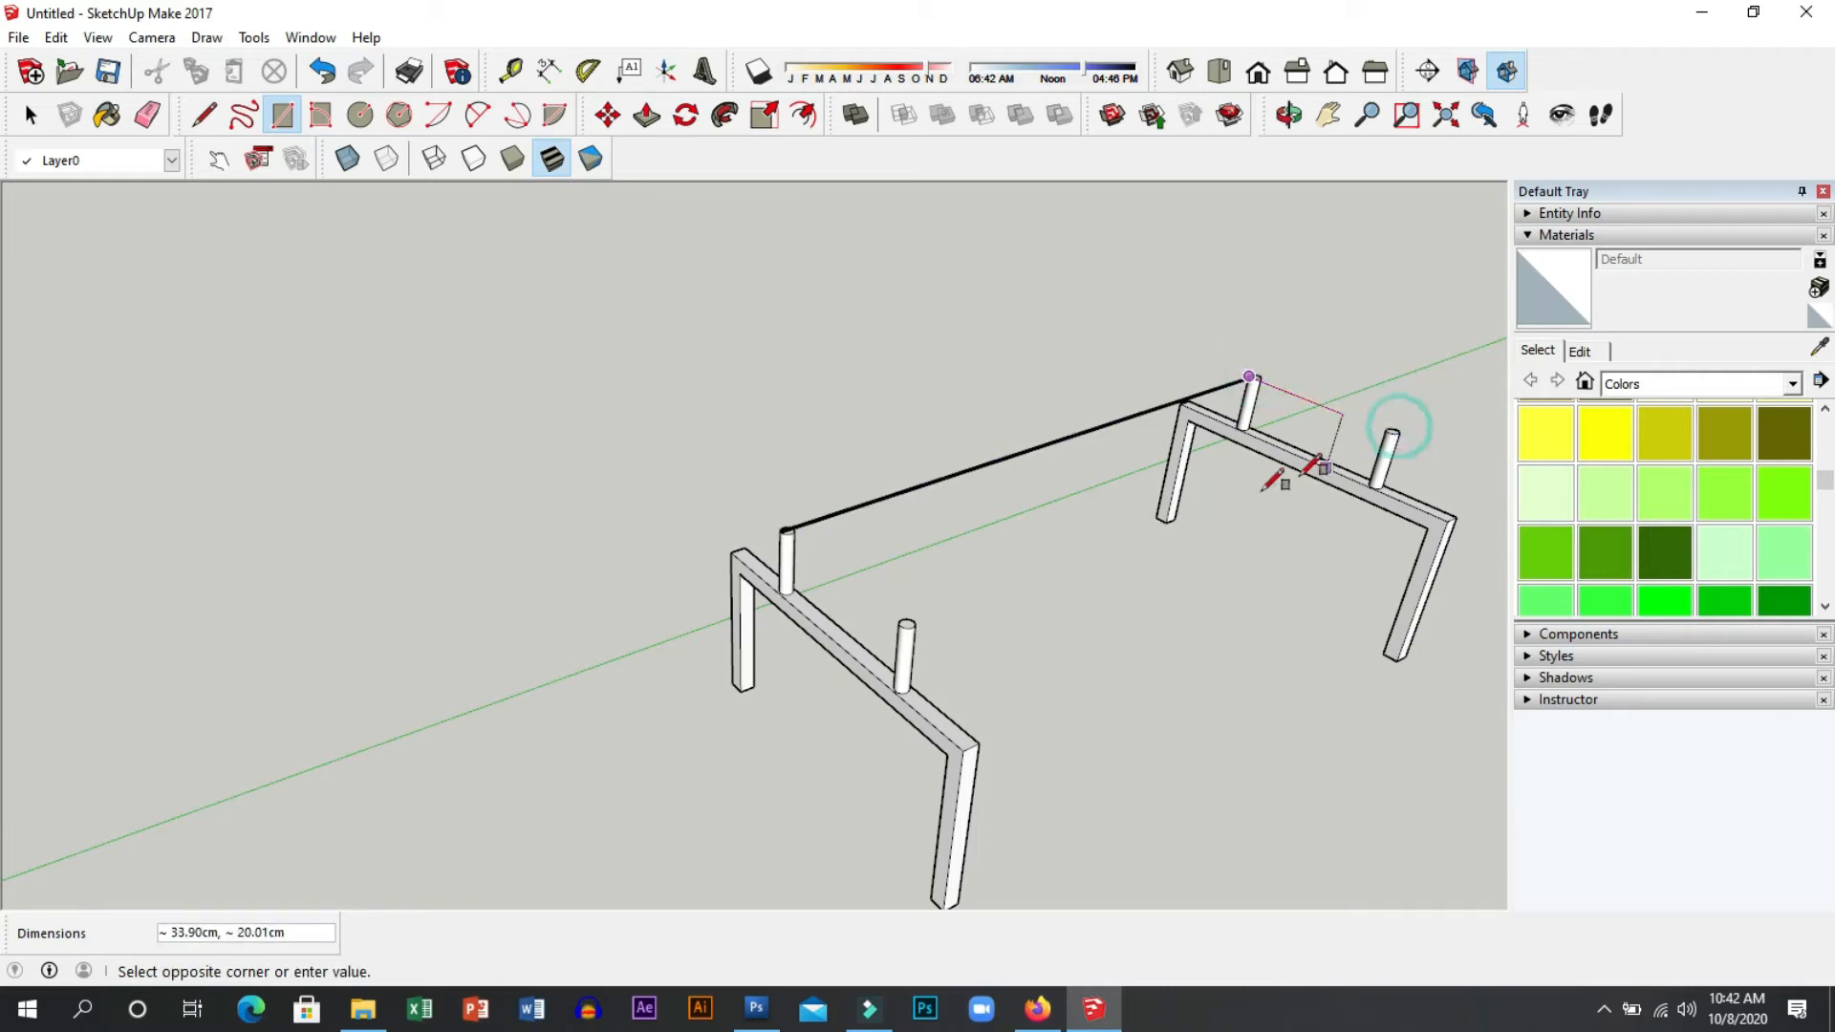
click(1067, 563)
key(ctrl+z)
key(ctrl+z)
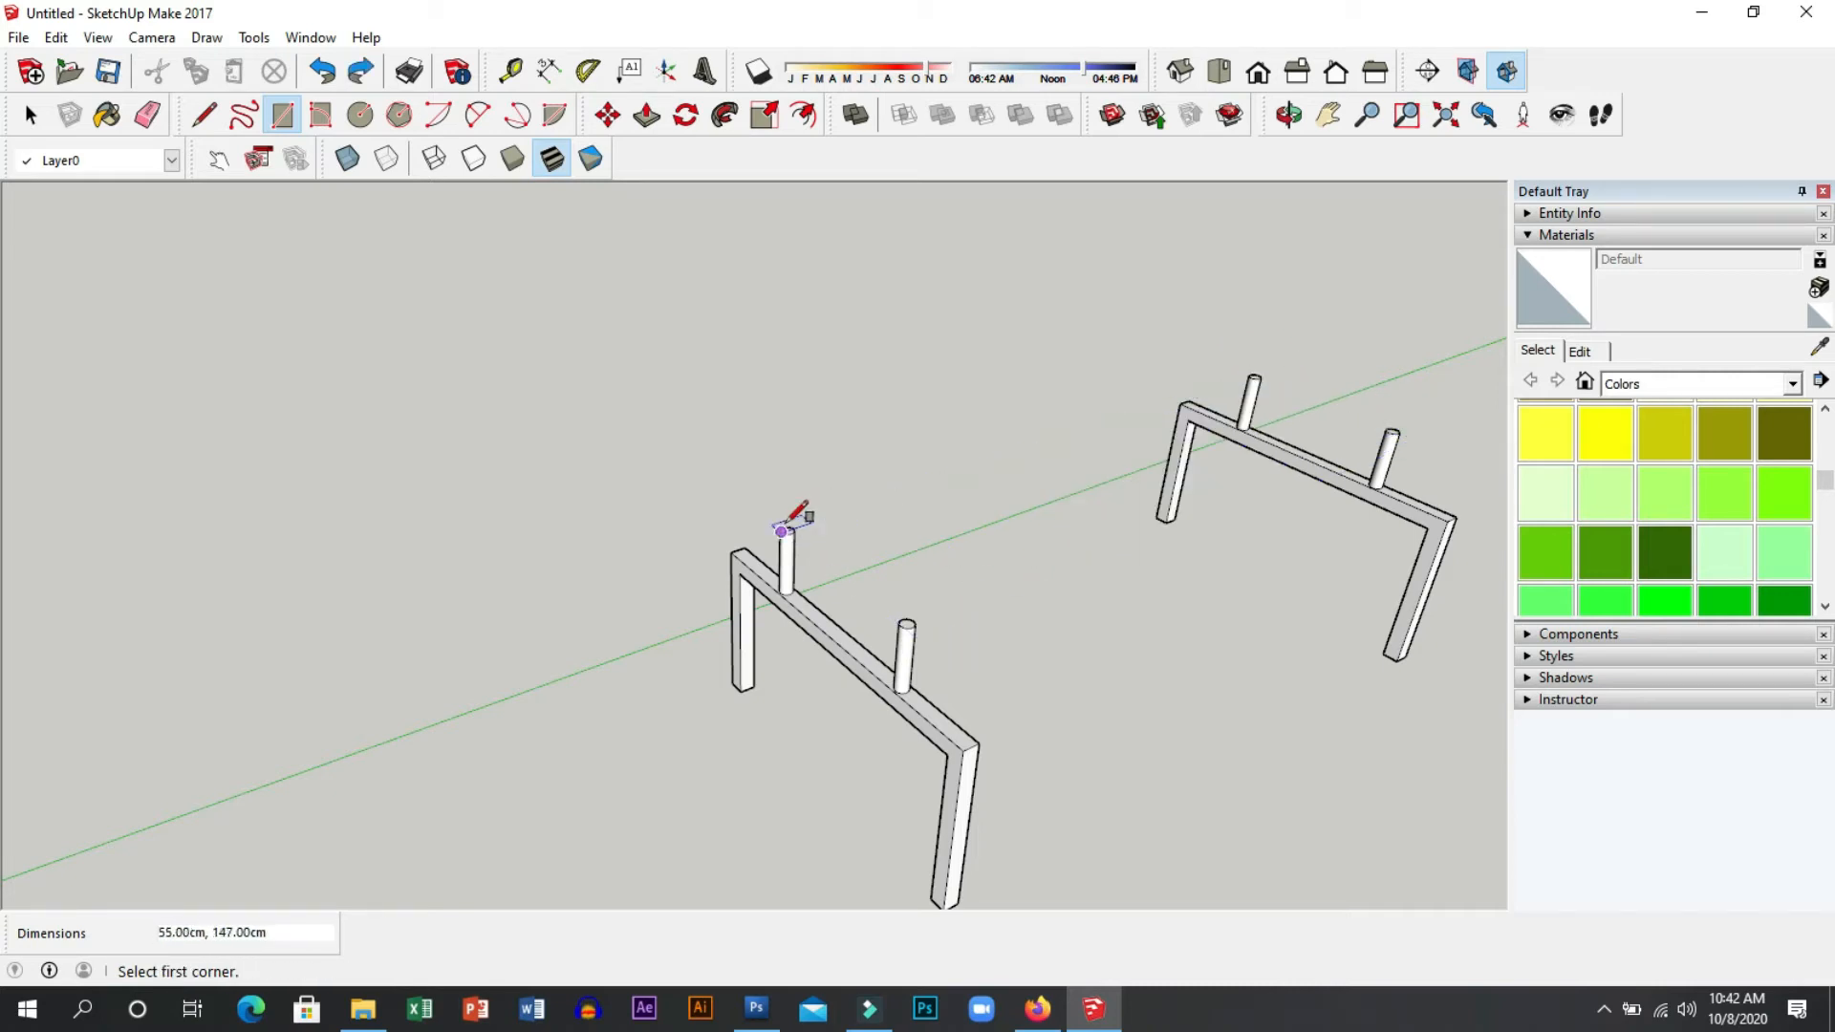
Try to draw a tabletop rectangle across the peg tops, diagonally from one frame's far peg to the other's near peg.
click(781, 530)
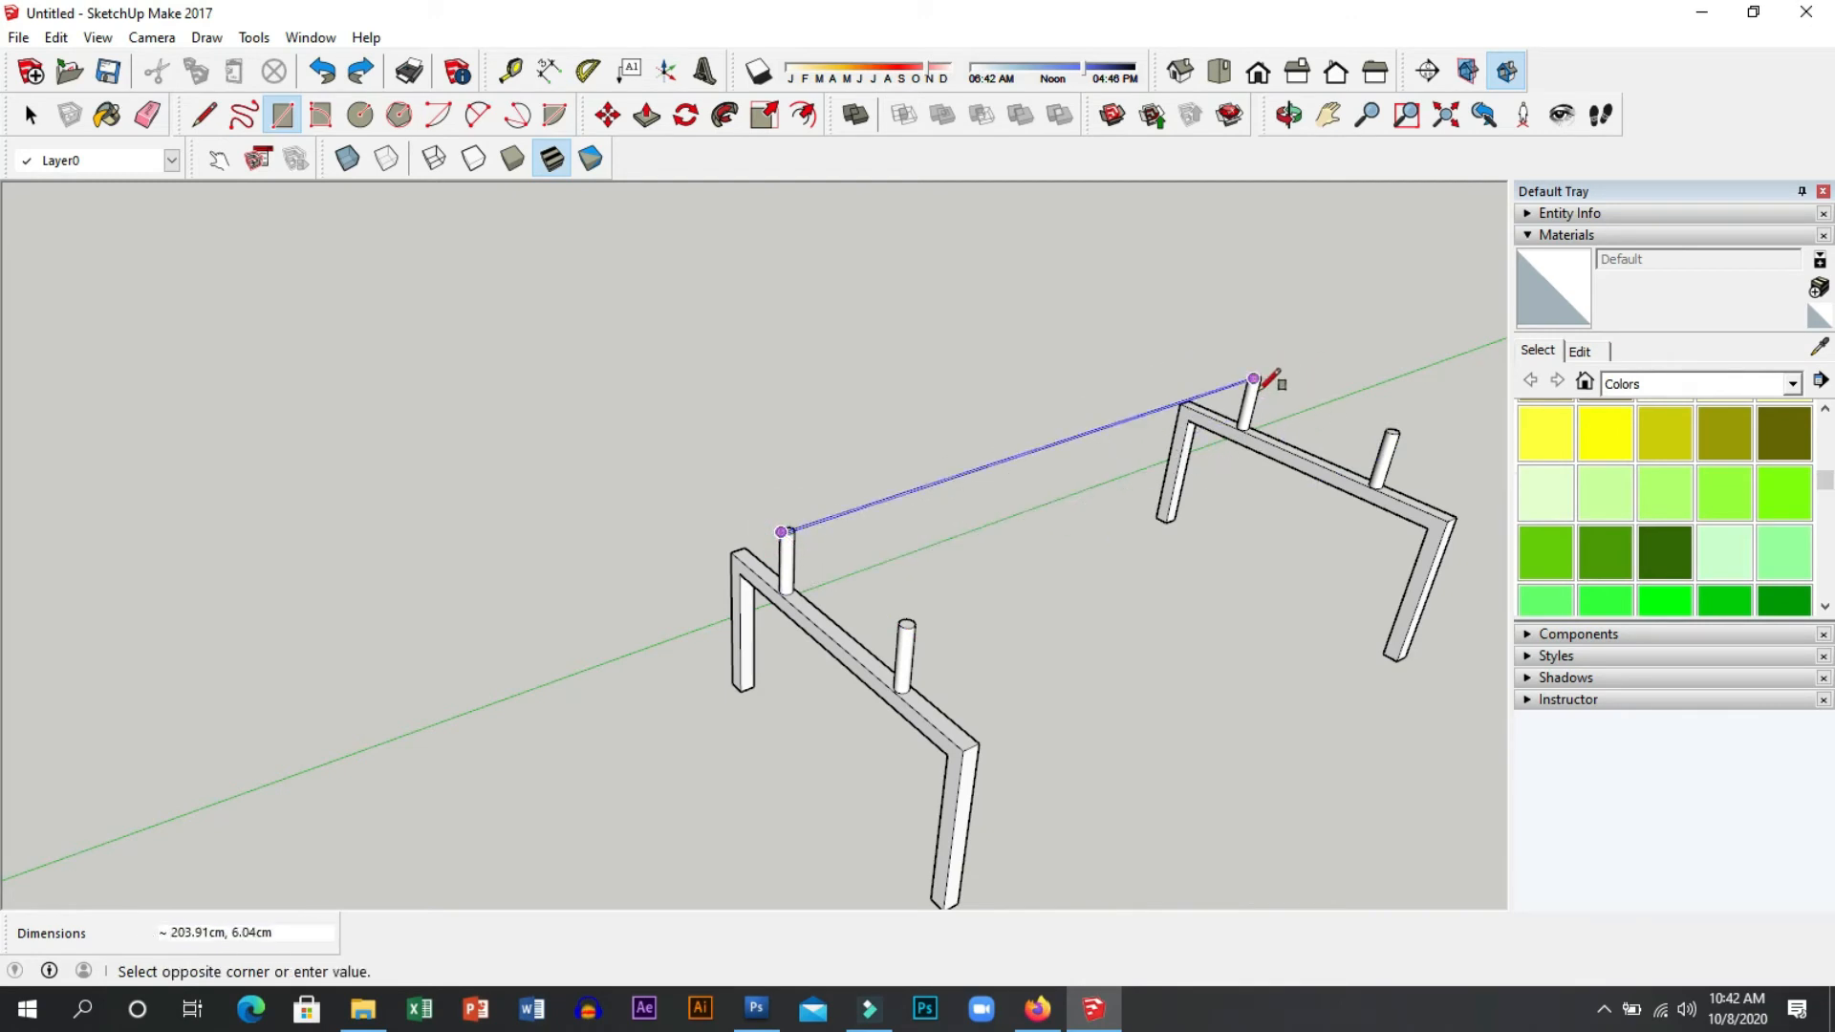
click(1393, 433)
middle_drag(1333, 356, 680, 694)
key(r)
middle_drag(761, 632, 881, 798)
key(space)
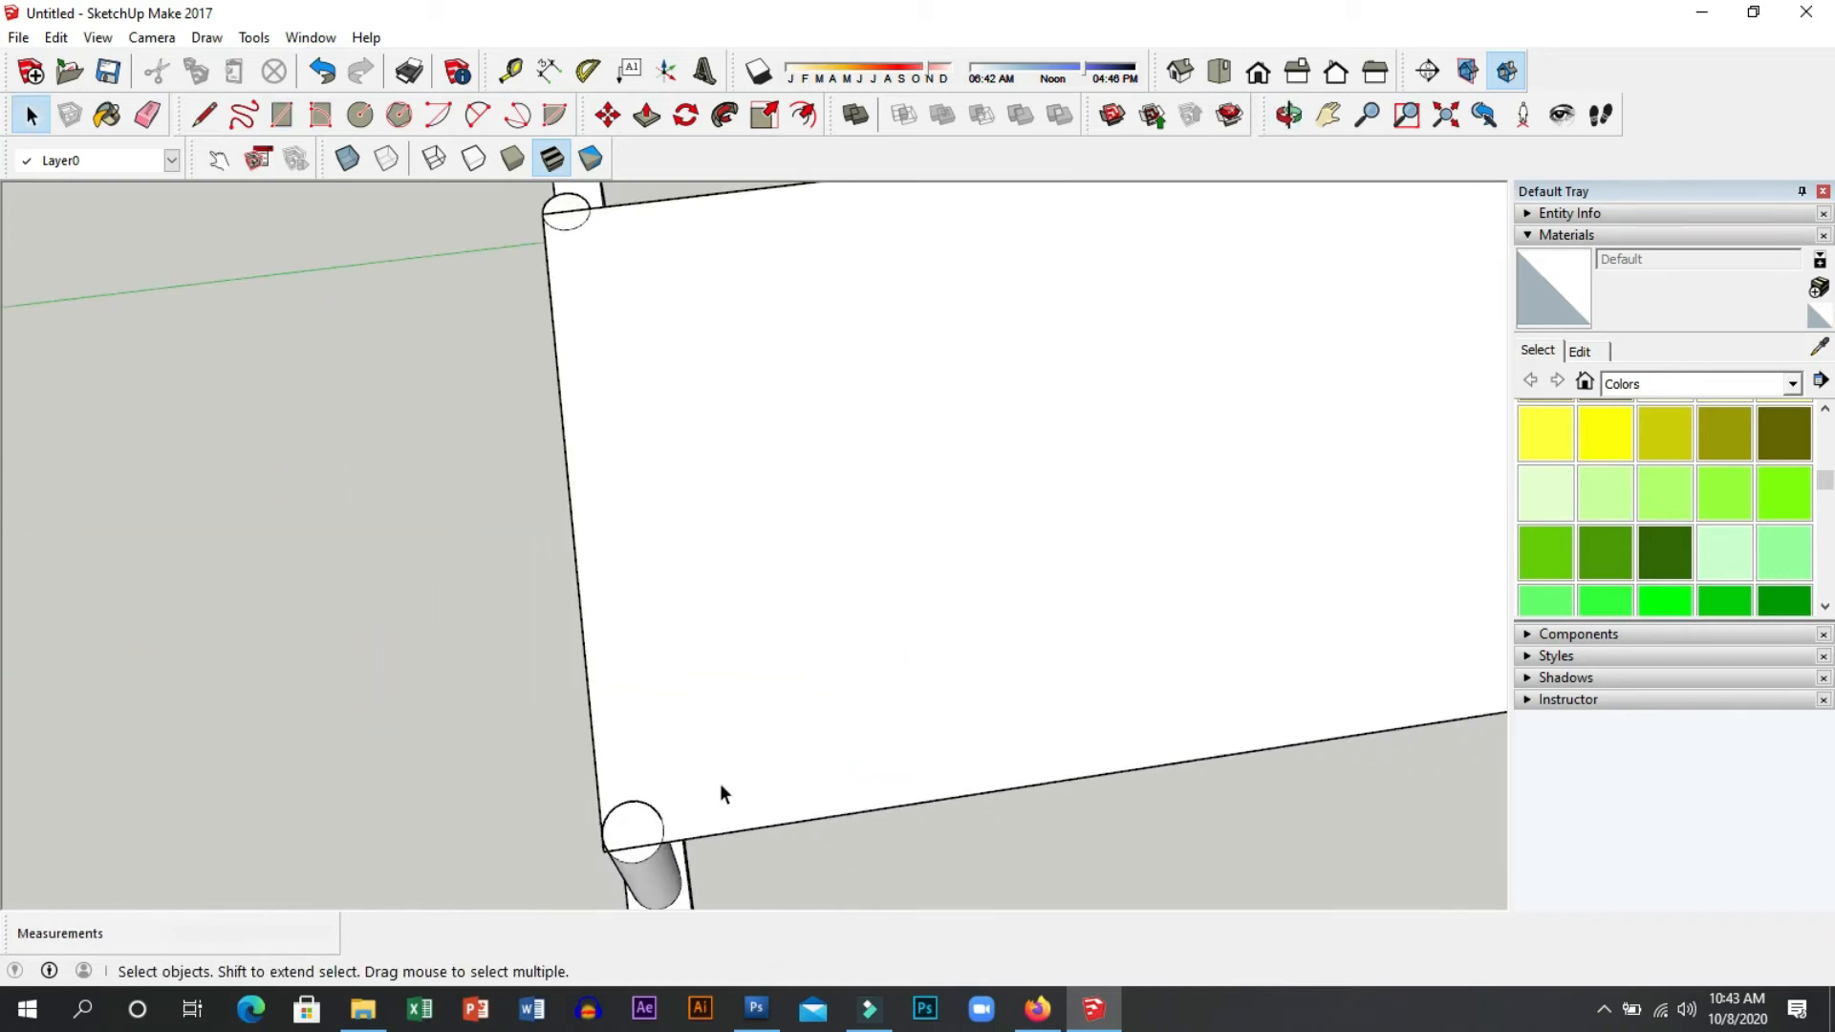
key(r)
key(ctrl+z)
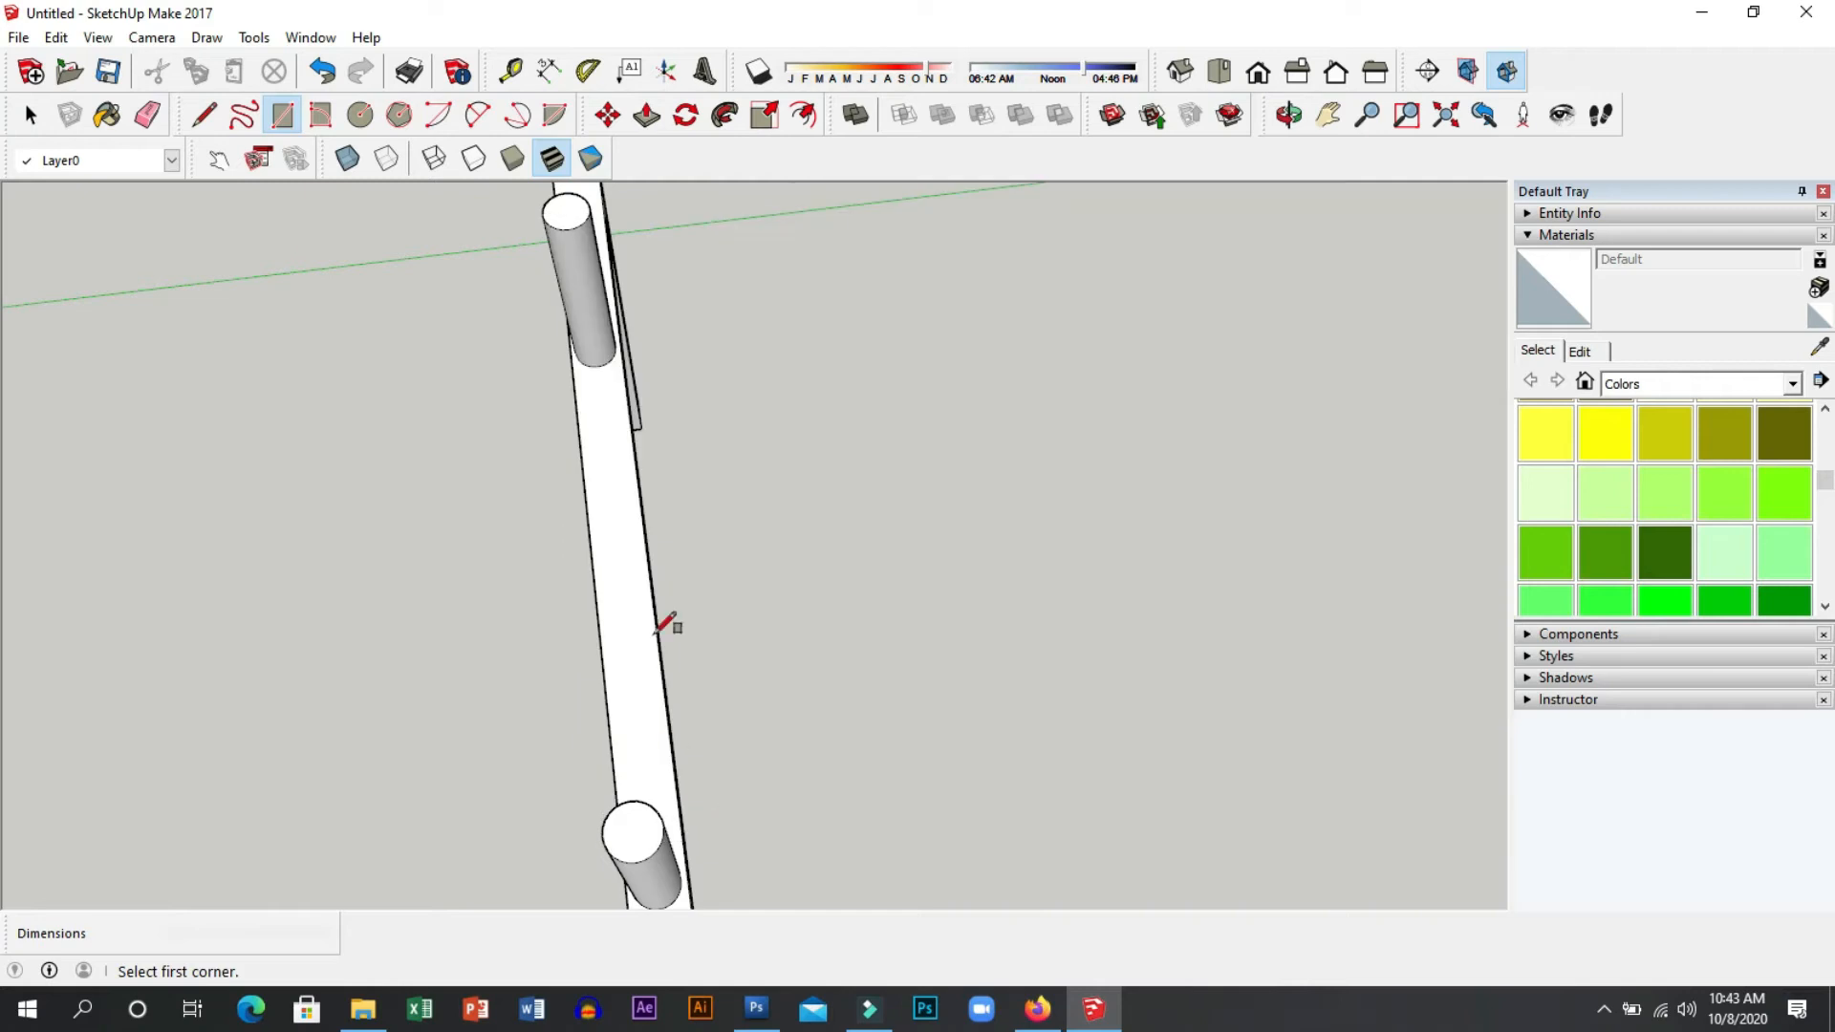
Draw a 100 by 200 cm tabletop rectangle on the peg tops, starting at the outer edge of the first frame's far peg.
scroll(676, 586, down, 5)
click(641, 470)
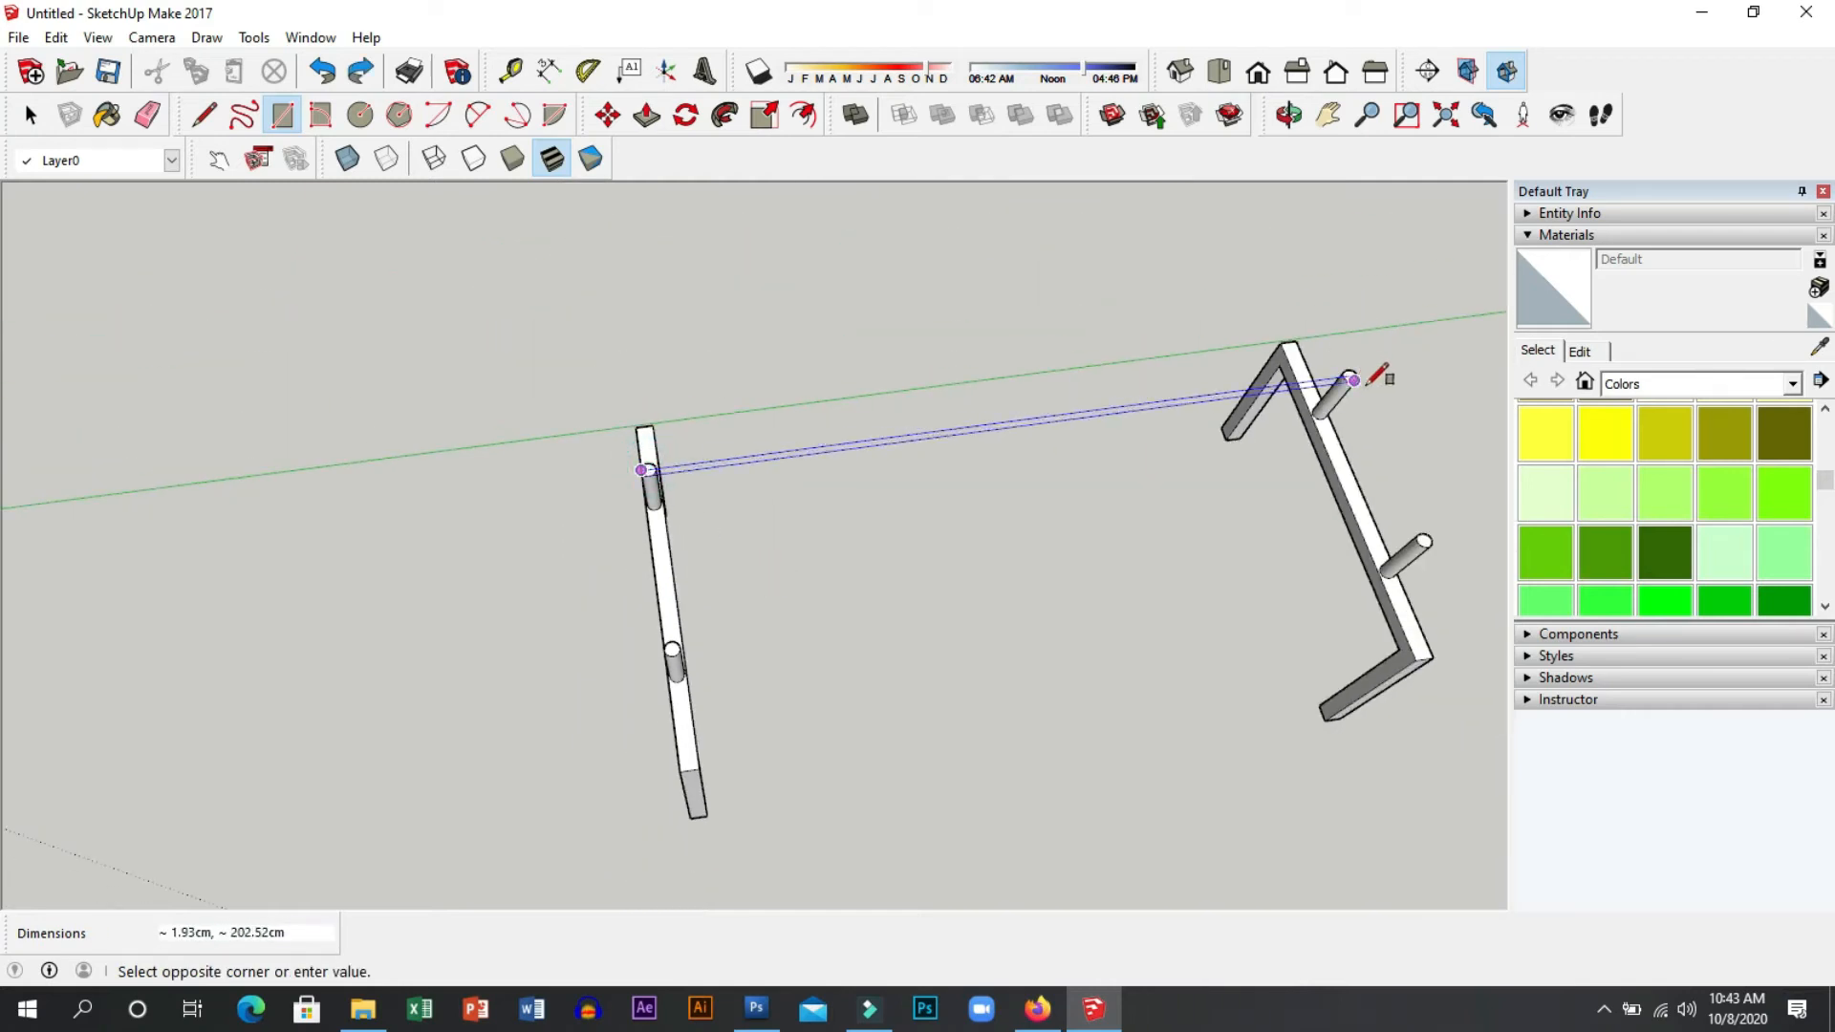
click(1431, 541)
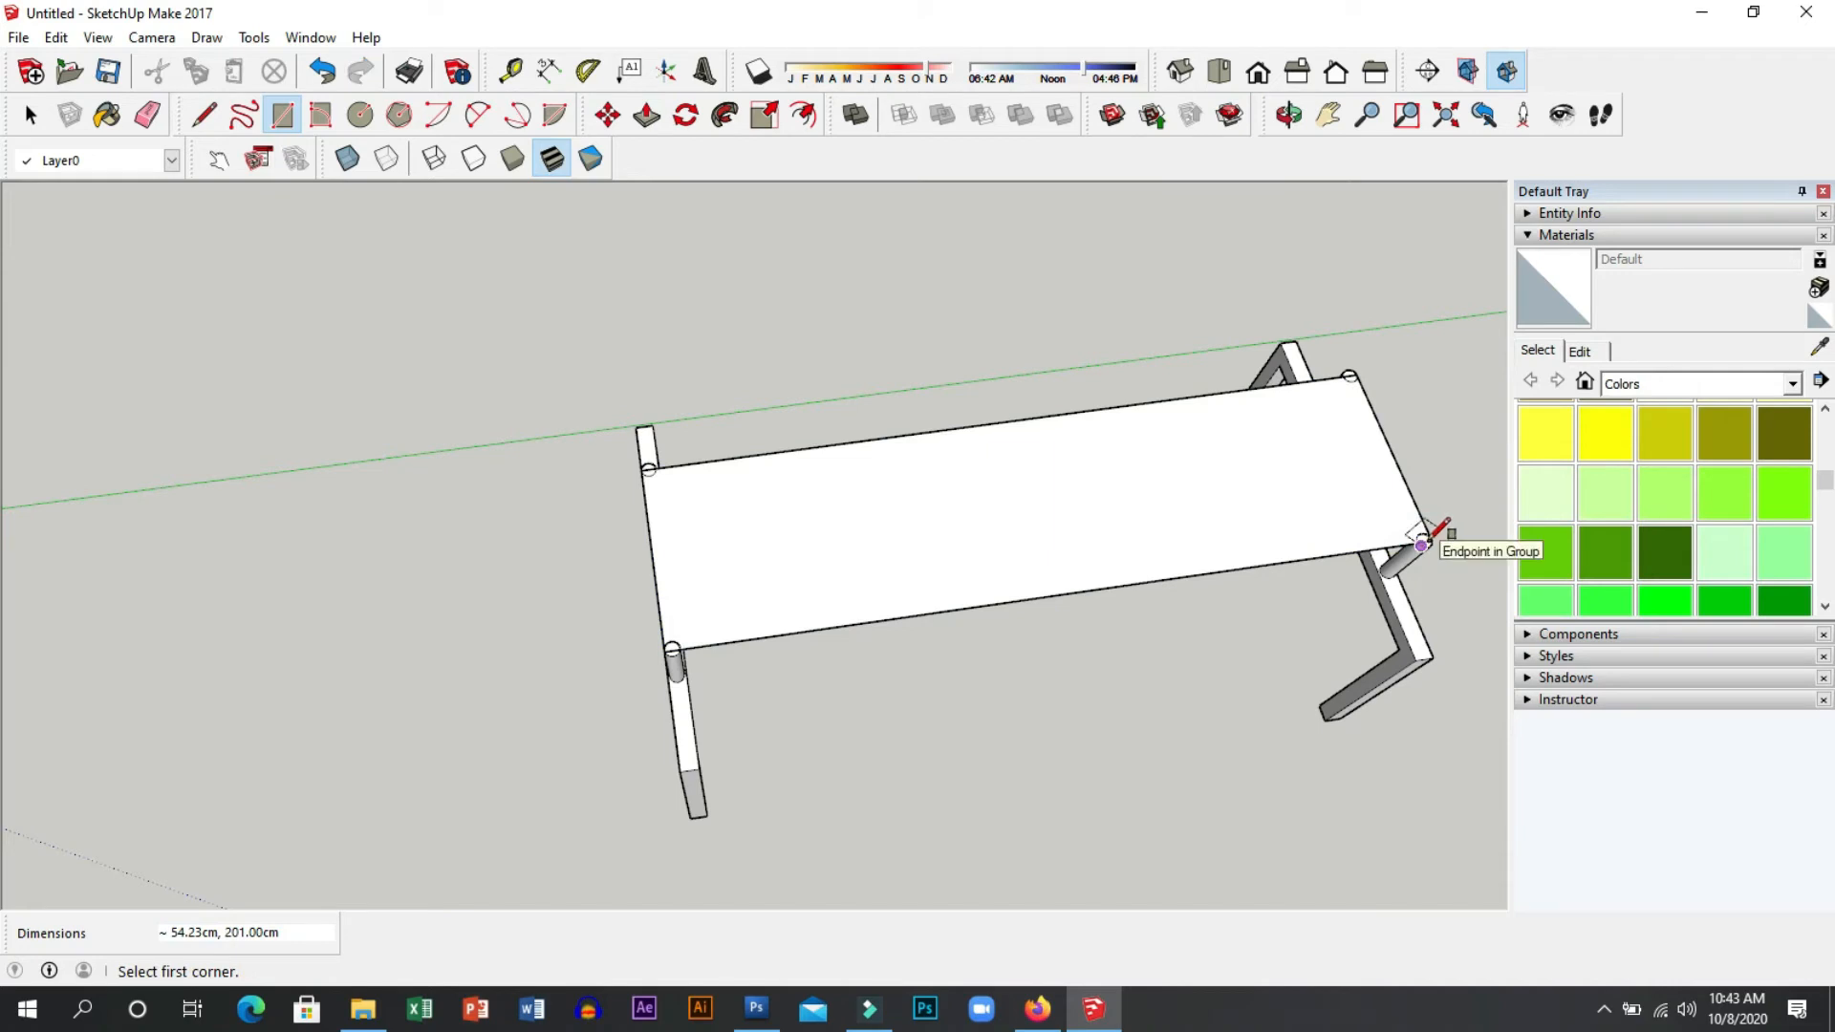
text(100,200)
key(Return)
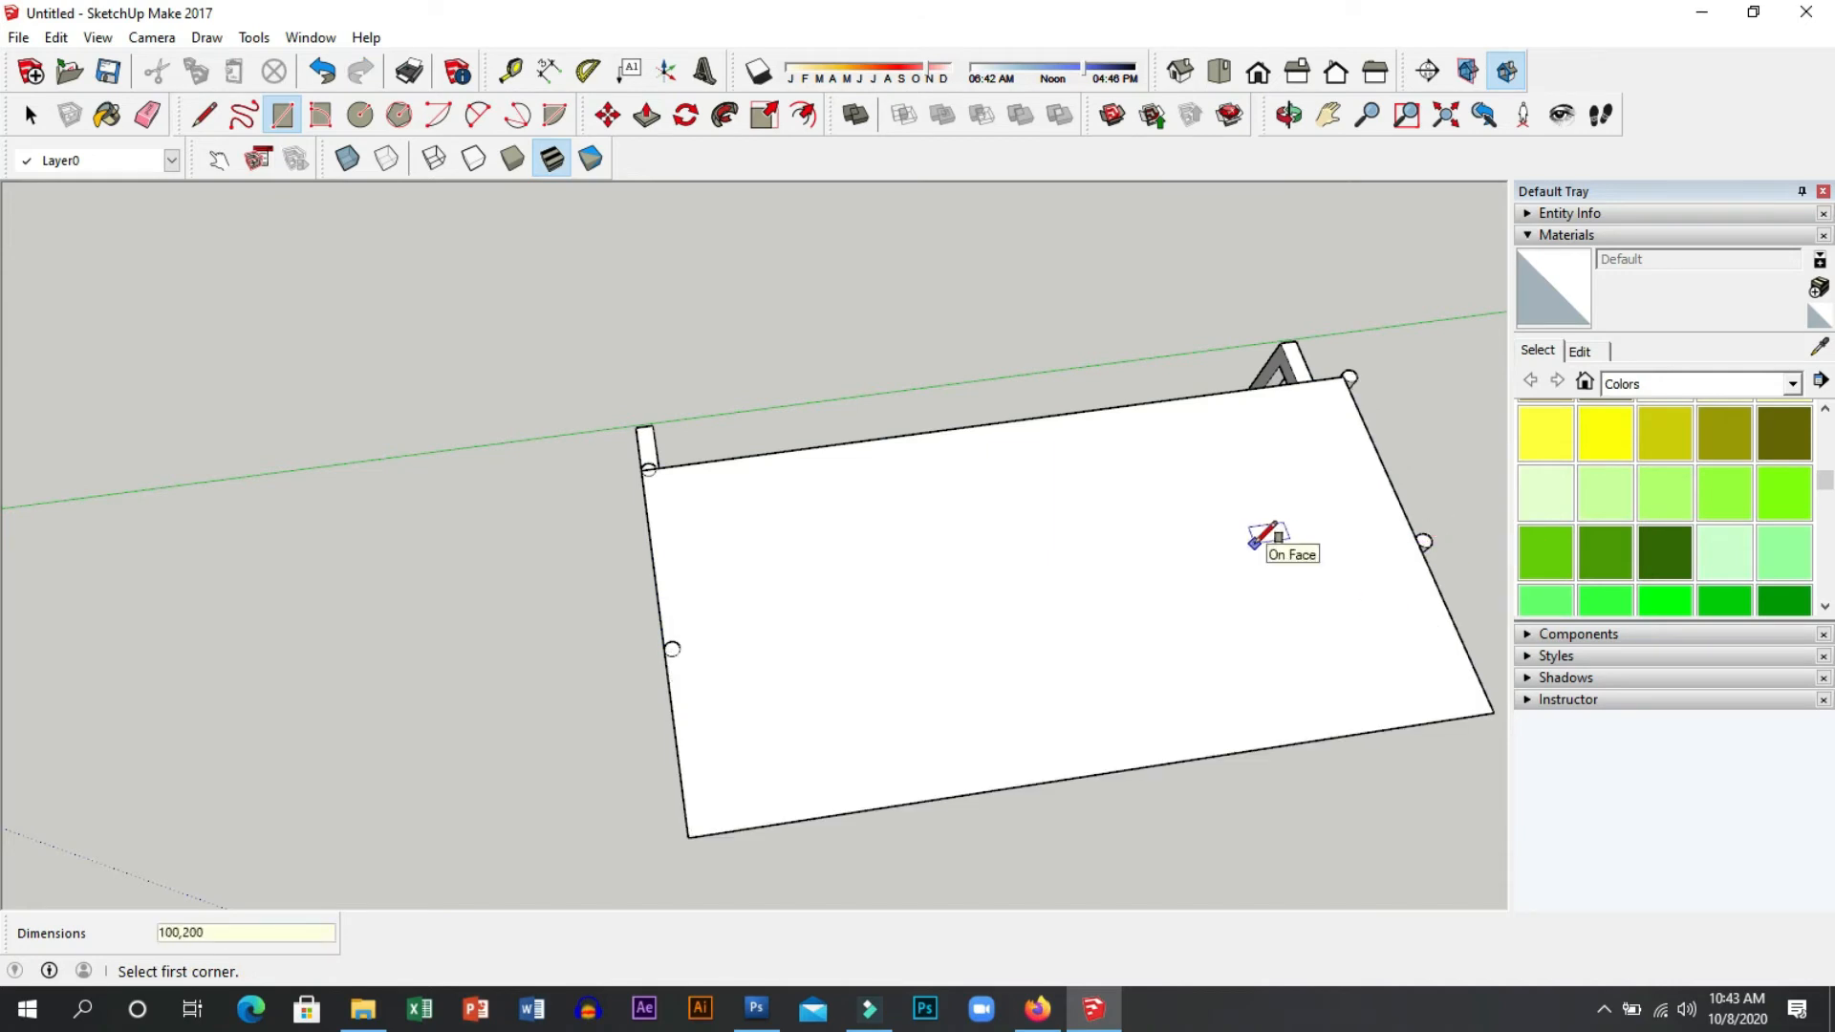
Move the tabletop face crosswise until it is centered over the four pegs.
key(m)
click(1068, 620)
click(1056, 574)
middle_drag(490, 736, 984, 335)
middle_drag(865, 512, 777, 930)
middle_drag(1027, 545, 977, 722)
click(864, 658)
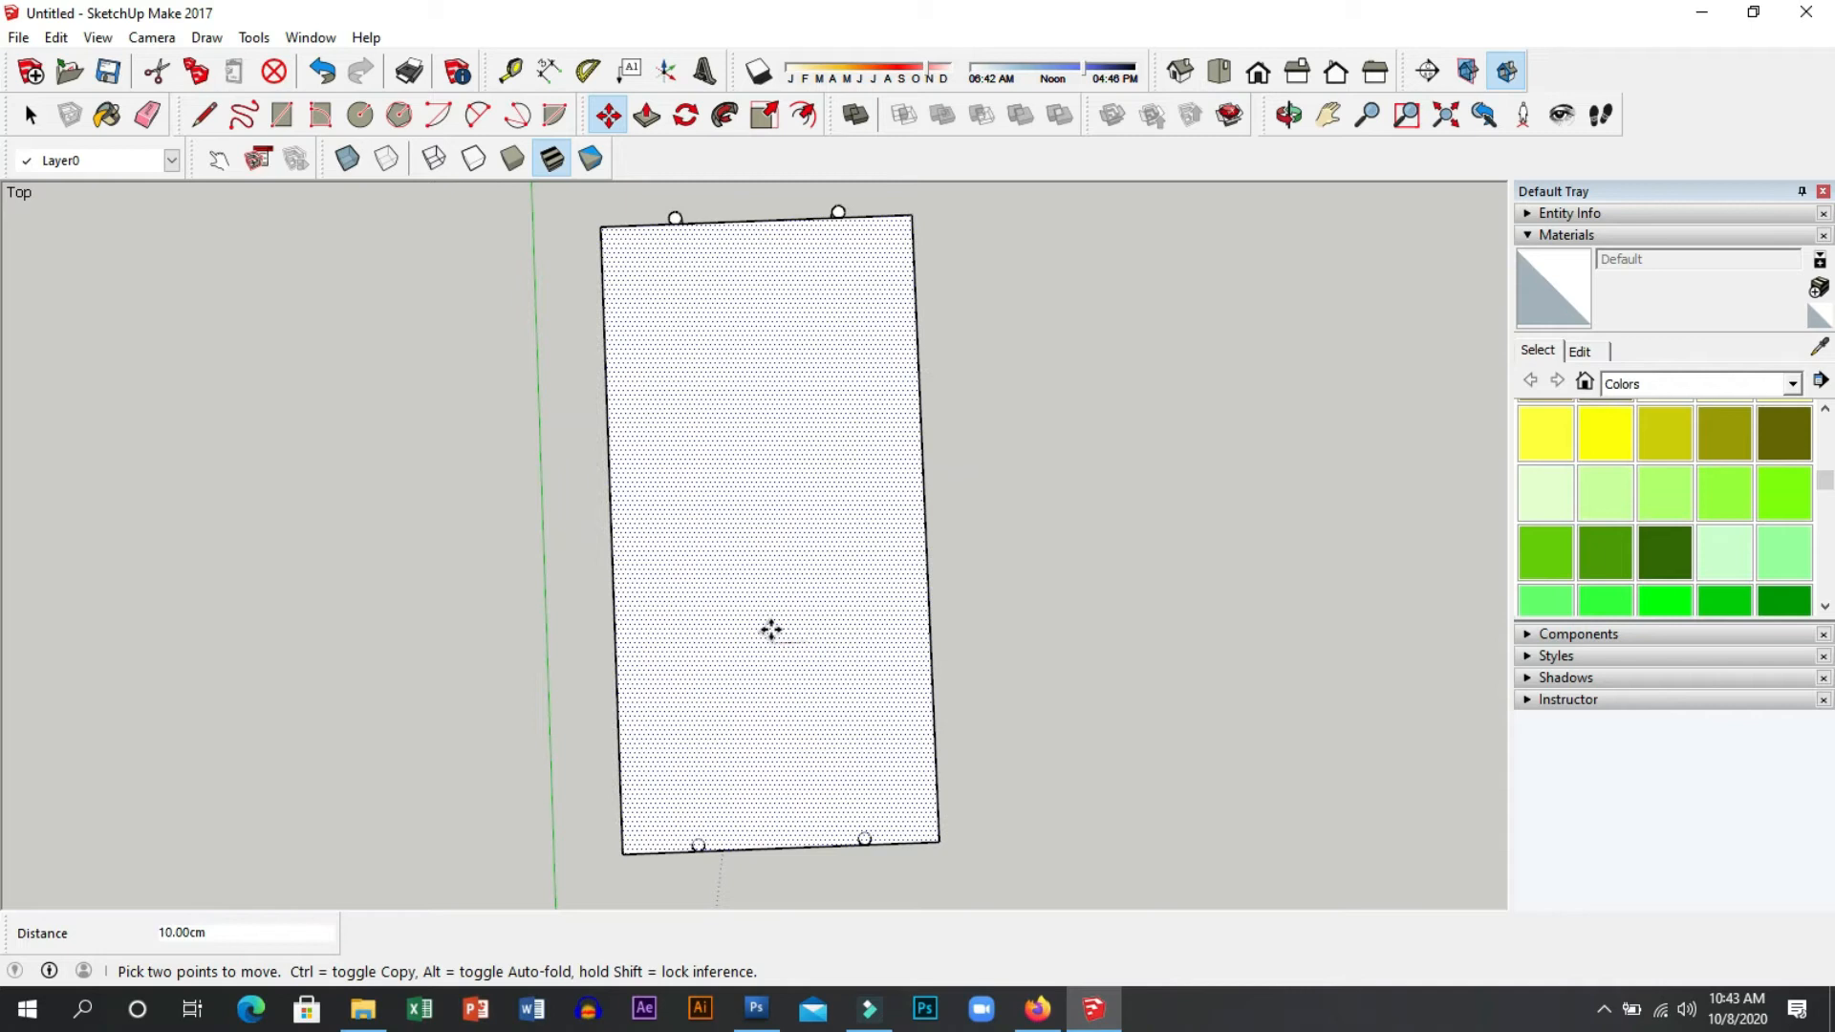
click(771, 630)
Measure the overall distance between the outer faces of the two frames' legs.
middle_drag(772, 630, 1118, 393)
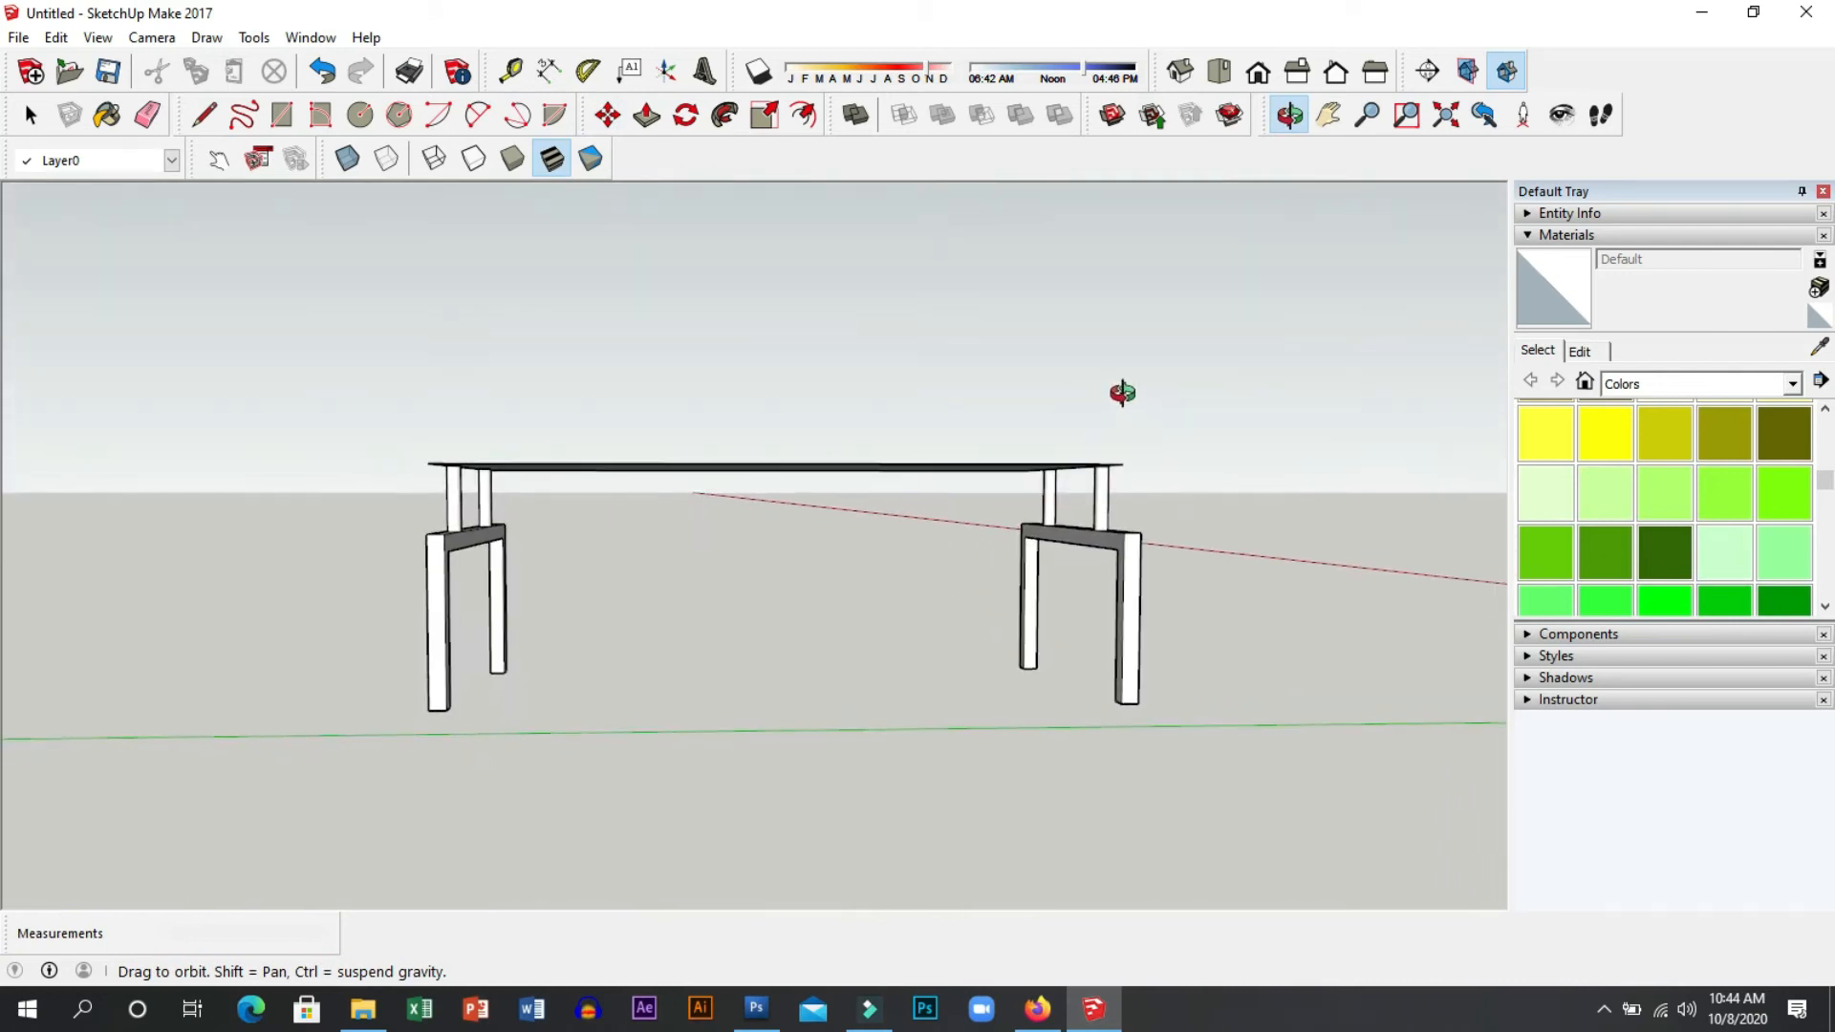
key(t)
click(429, 664)
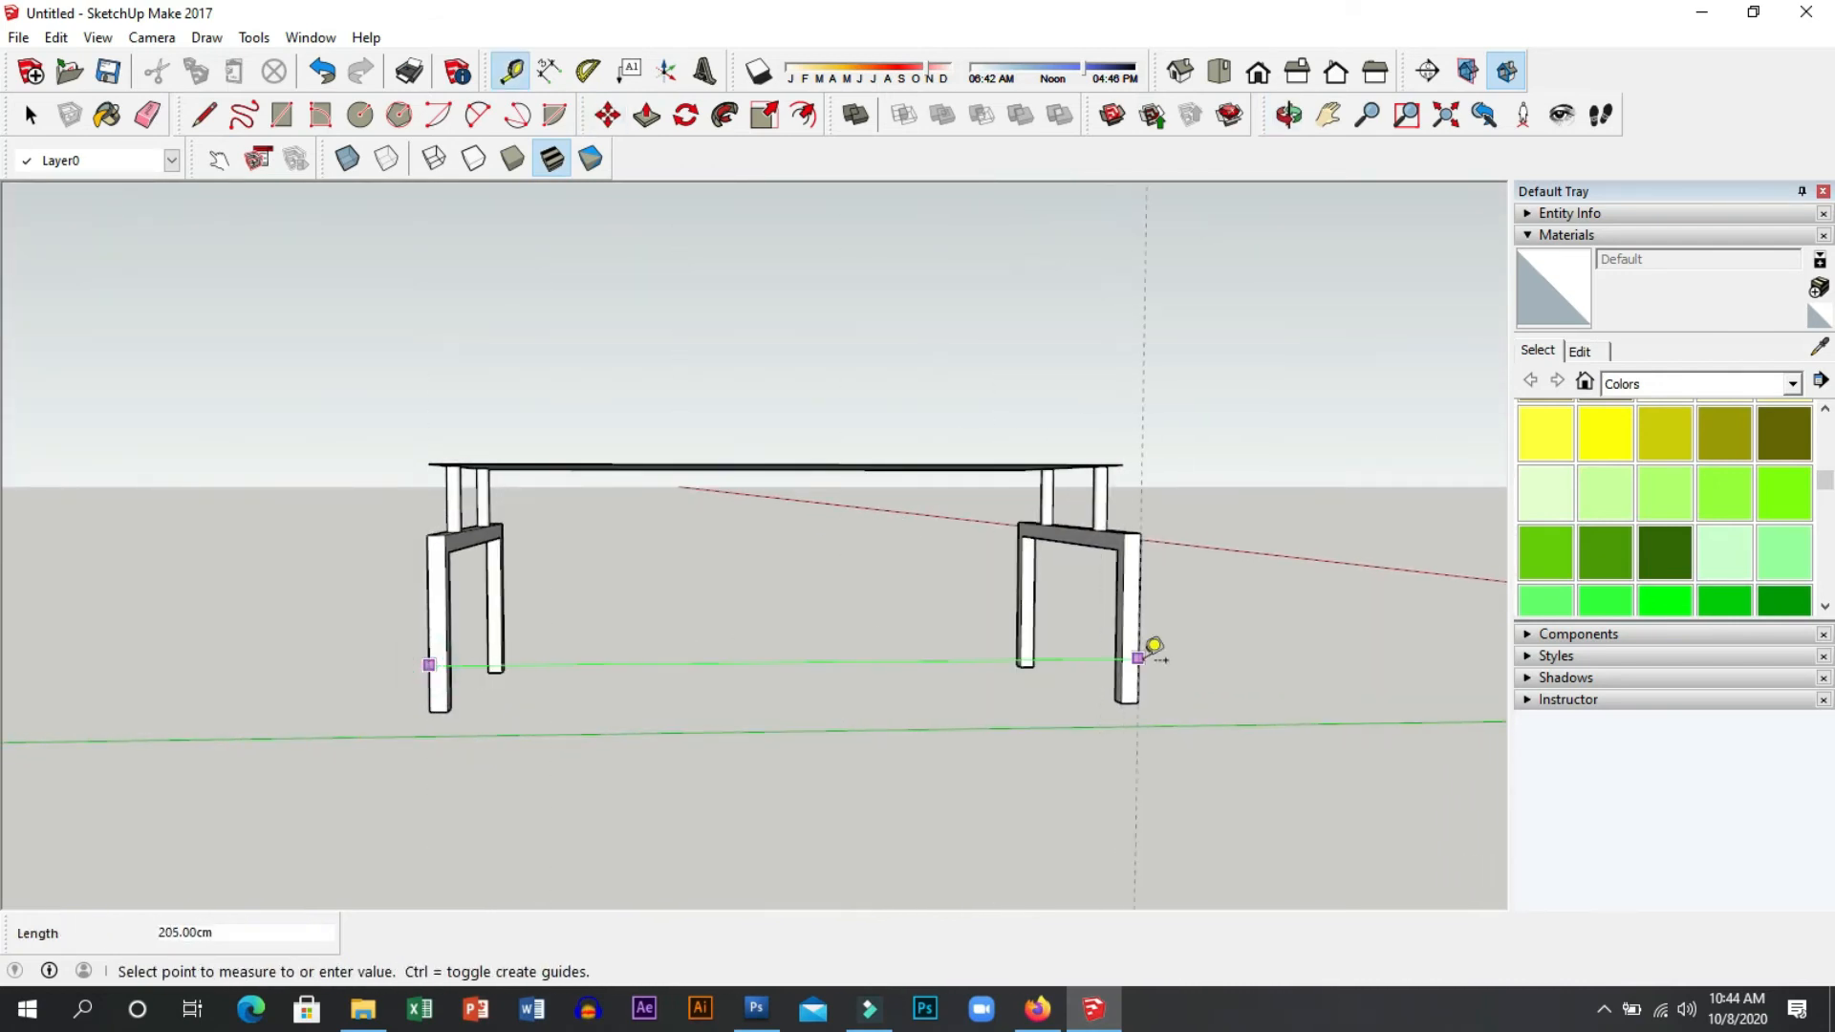
middle_drag(1225, 677, 1172, 778)
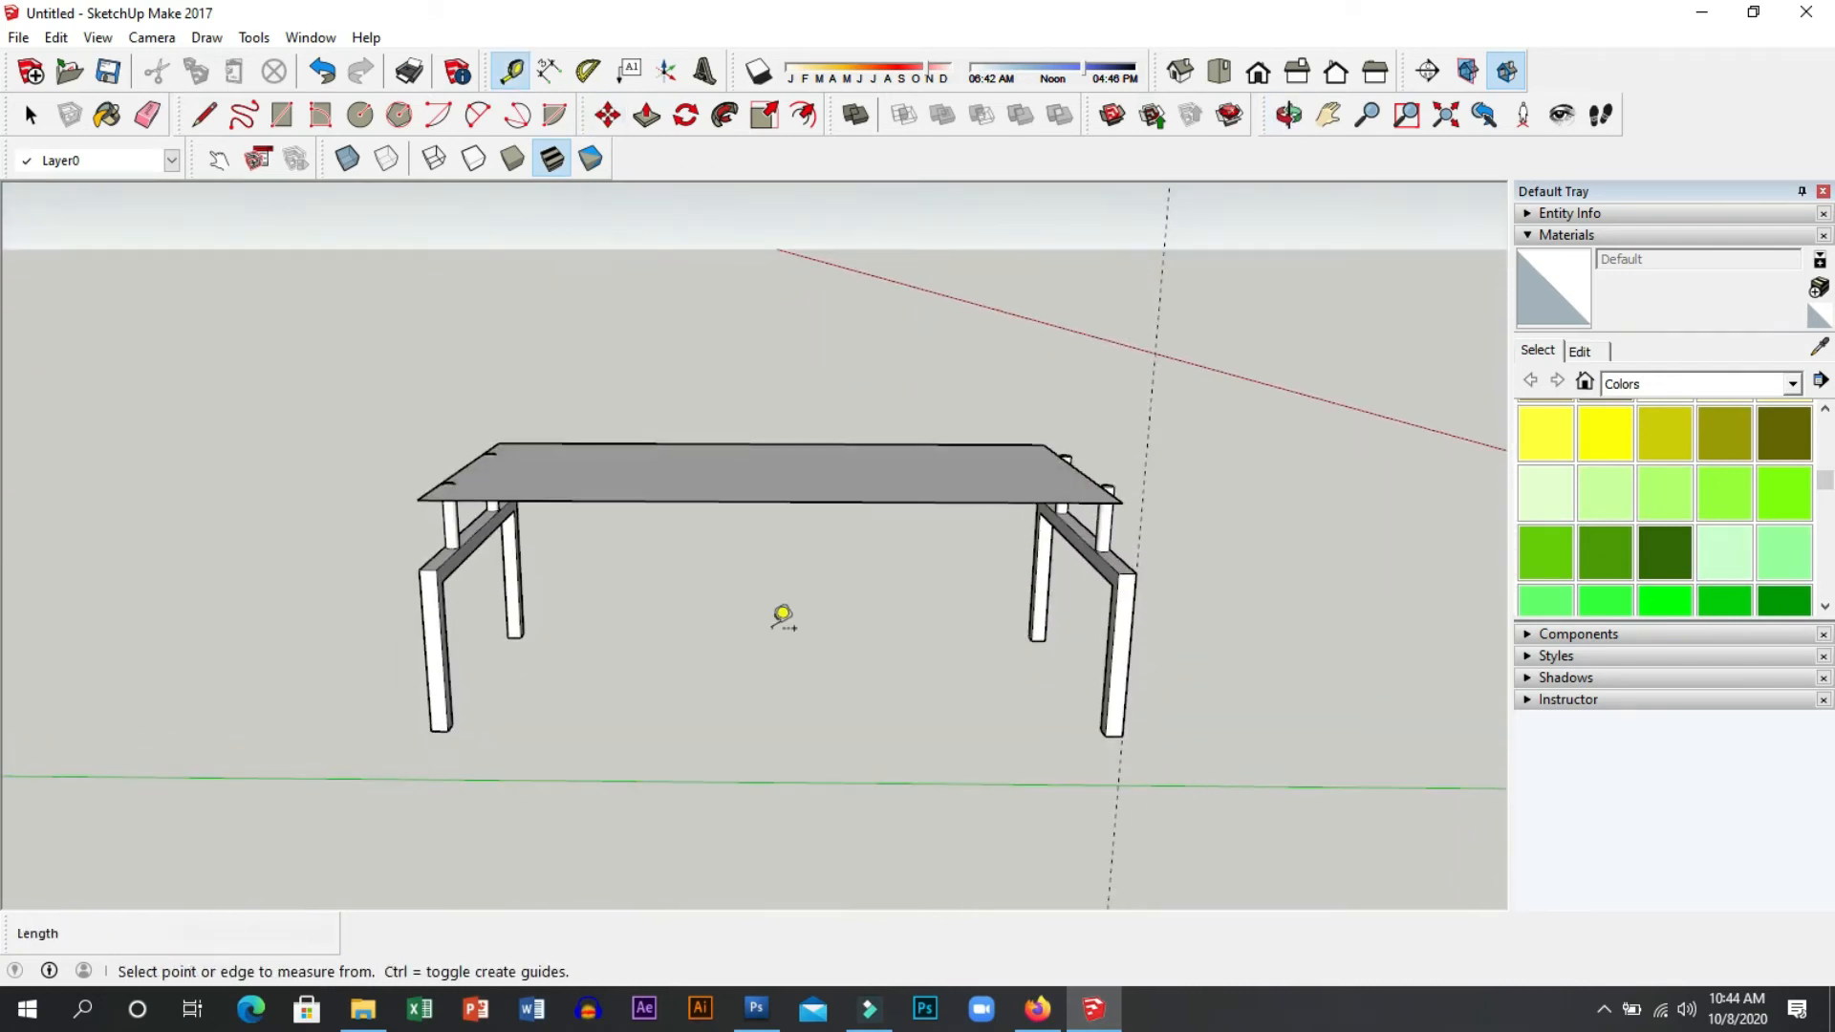
Move the copied frame 5 cm inward to line up with the tabletop's end.
key(space)
middle_drag(769, 637, 1071, 669)
click(1068, 672)
middle_drag(742, 774, 1207, 667)
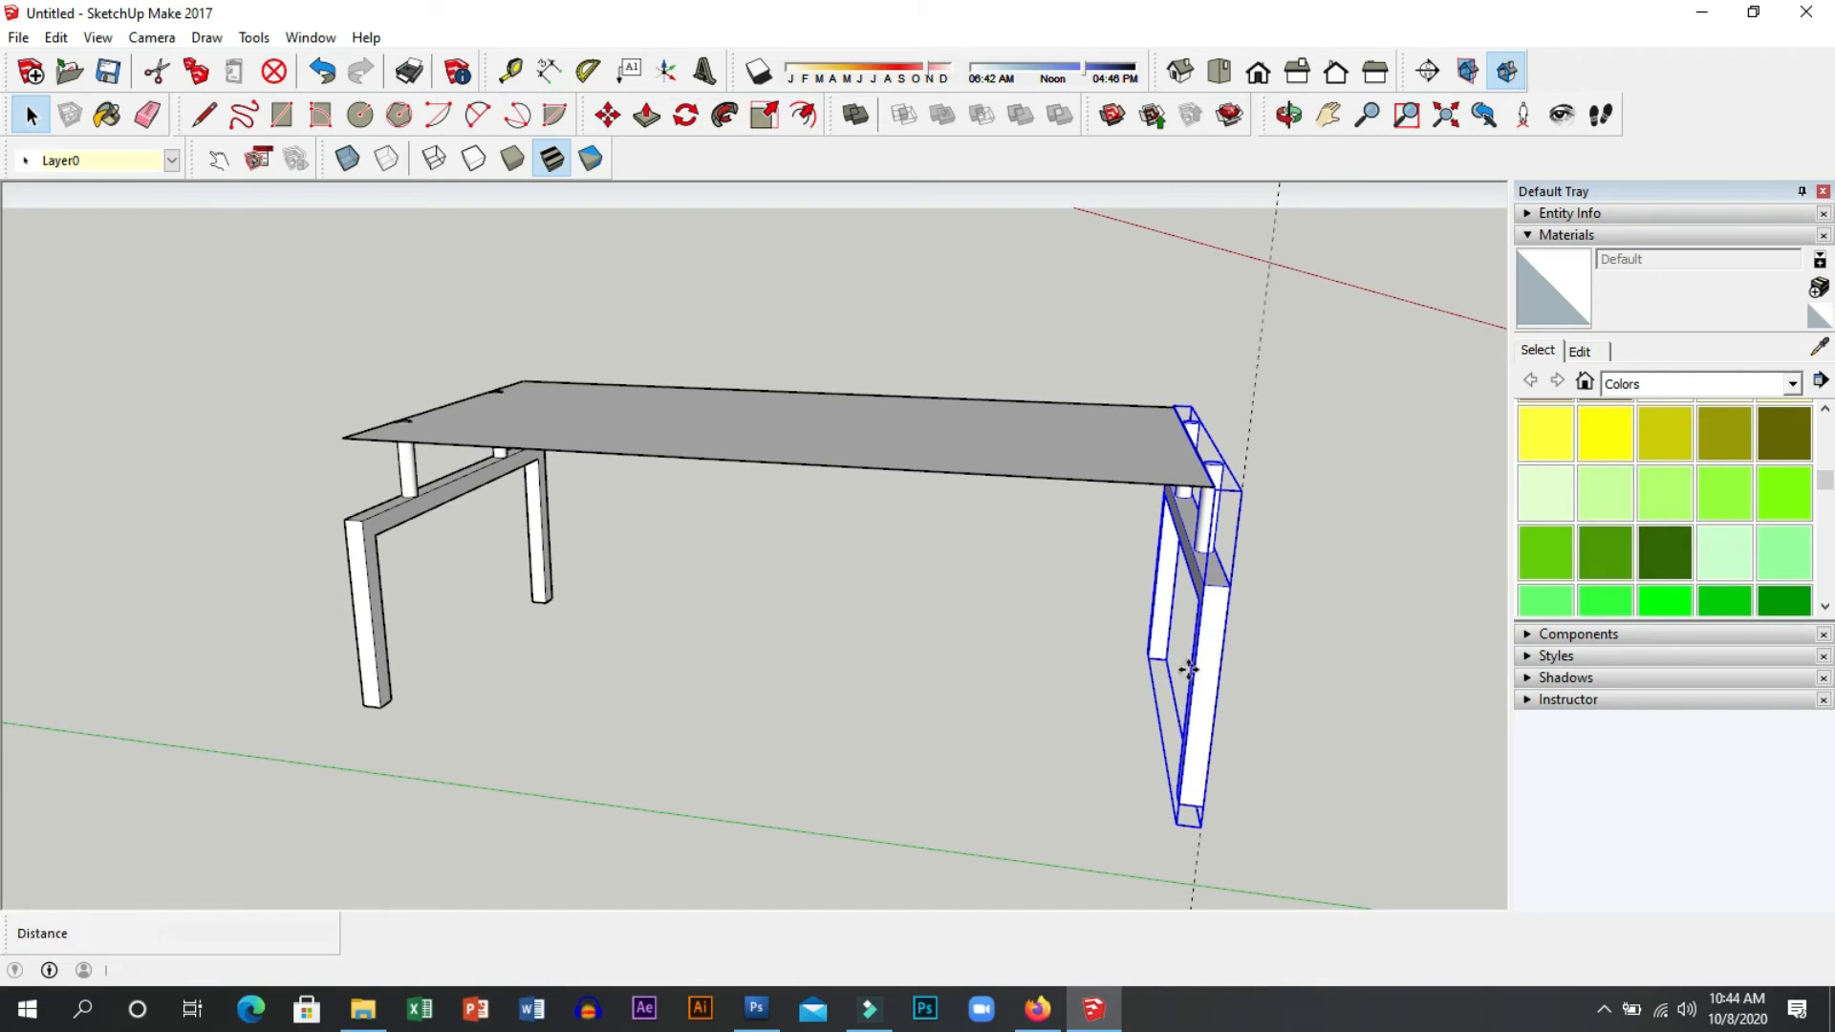
click(1188, 670)
click(1169, 678)
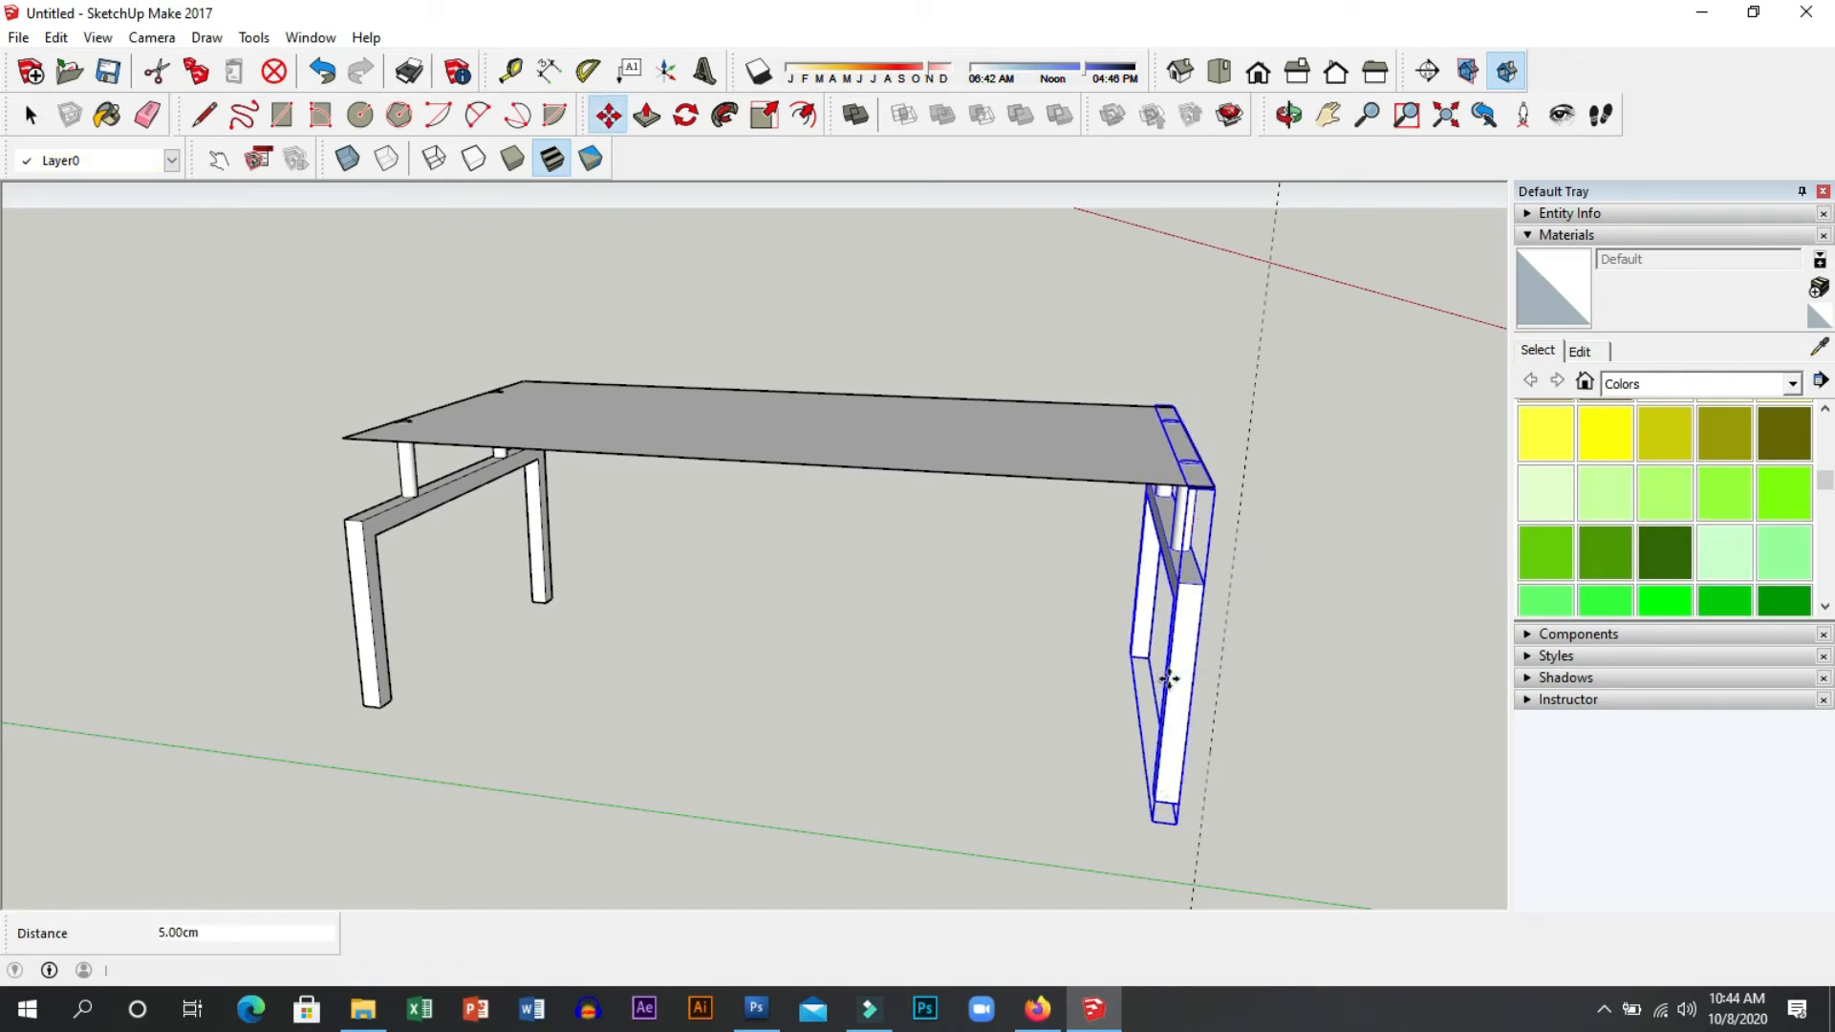
key(space)
click(990, 685)
Open the original frame's group and draw a horizontal line across the inner face of its leg near the foot.
middle_drag(990, 684, 835, 622)
key(o)
drag(835, 623, 709, 519)
key(space)
middle_drag(1126, 608, 1061, 611)
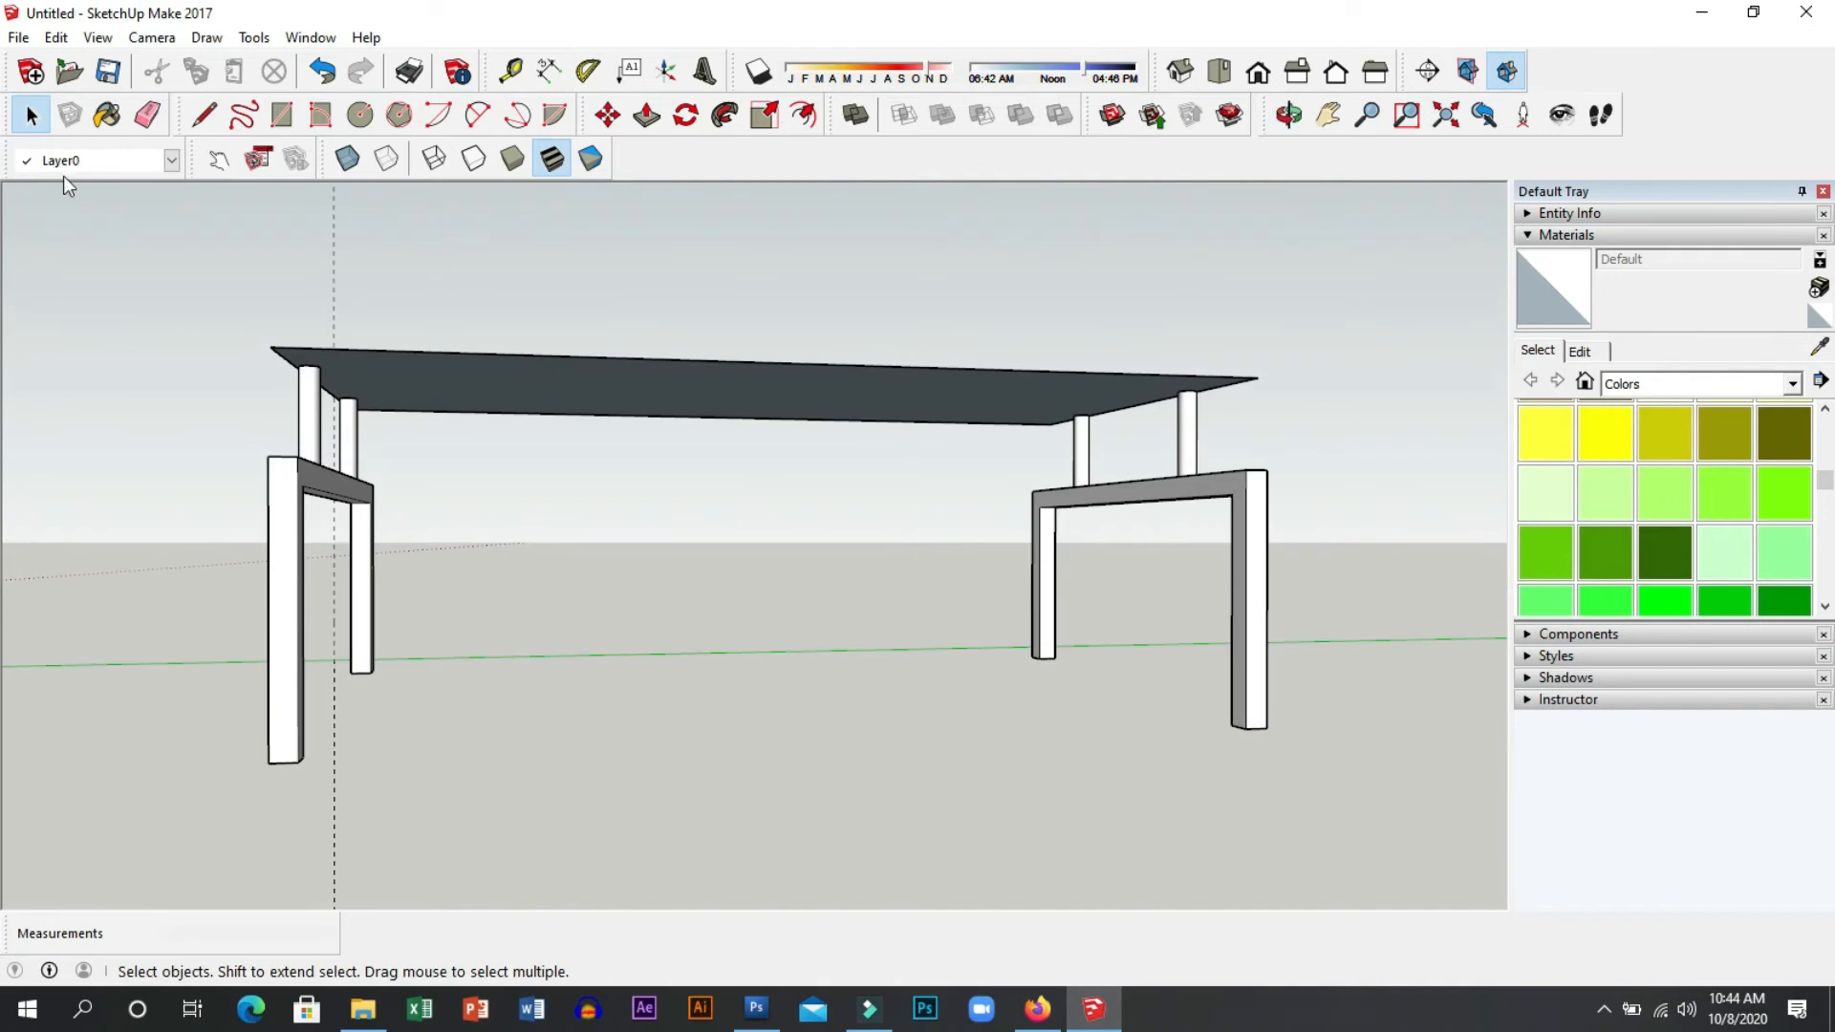
key(space)
click(1051, 657)
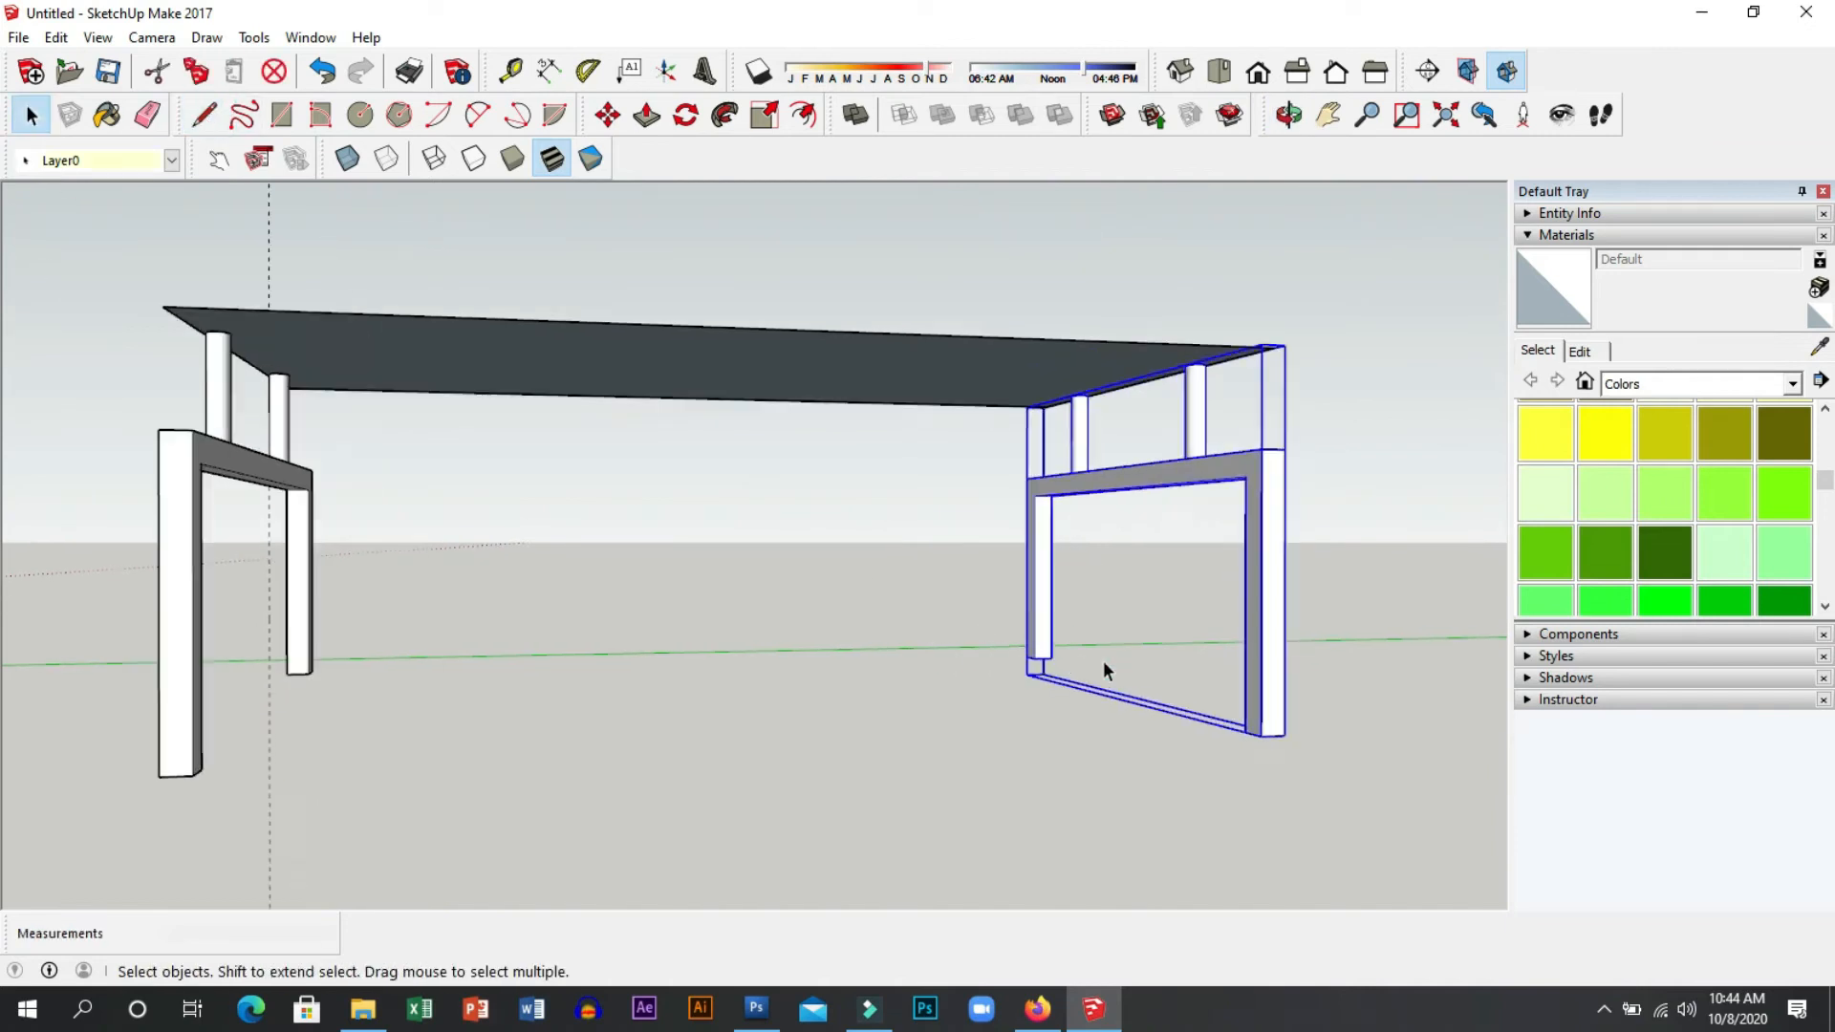
scroll(1103, 661, up, 6)
double_click(1014, 663)
double_click(1015, 664)
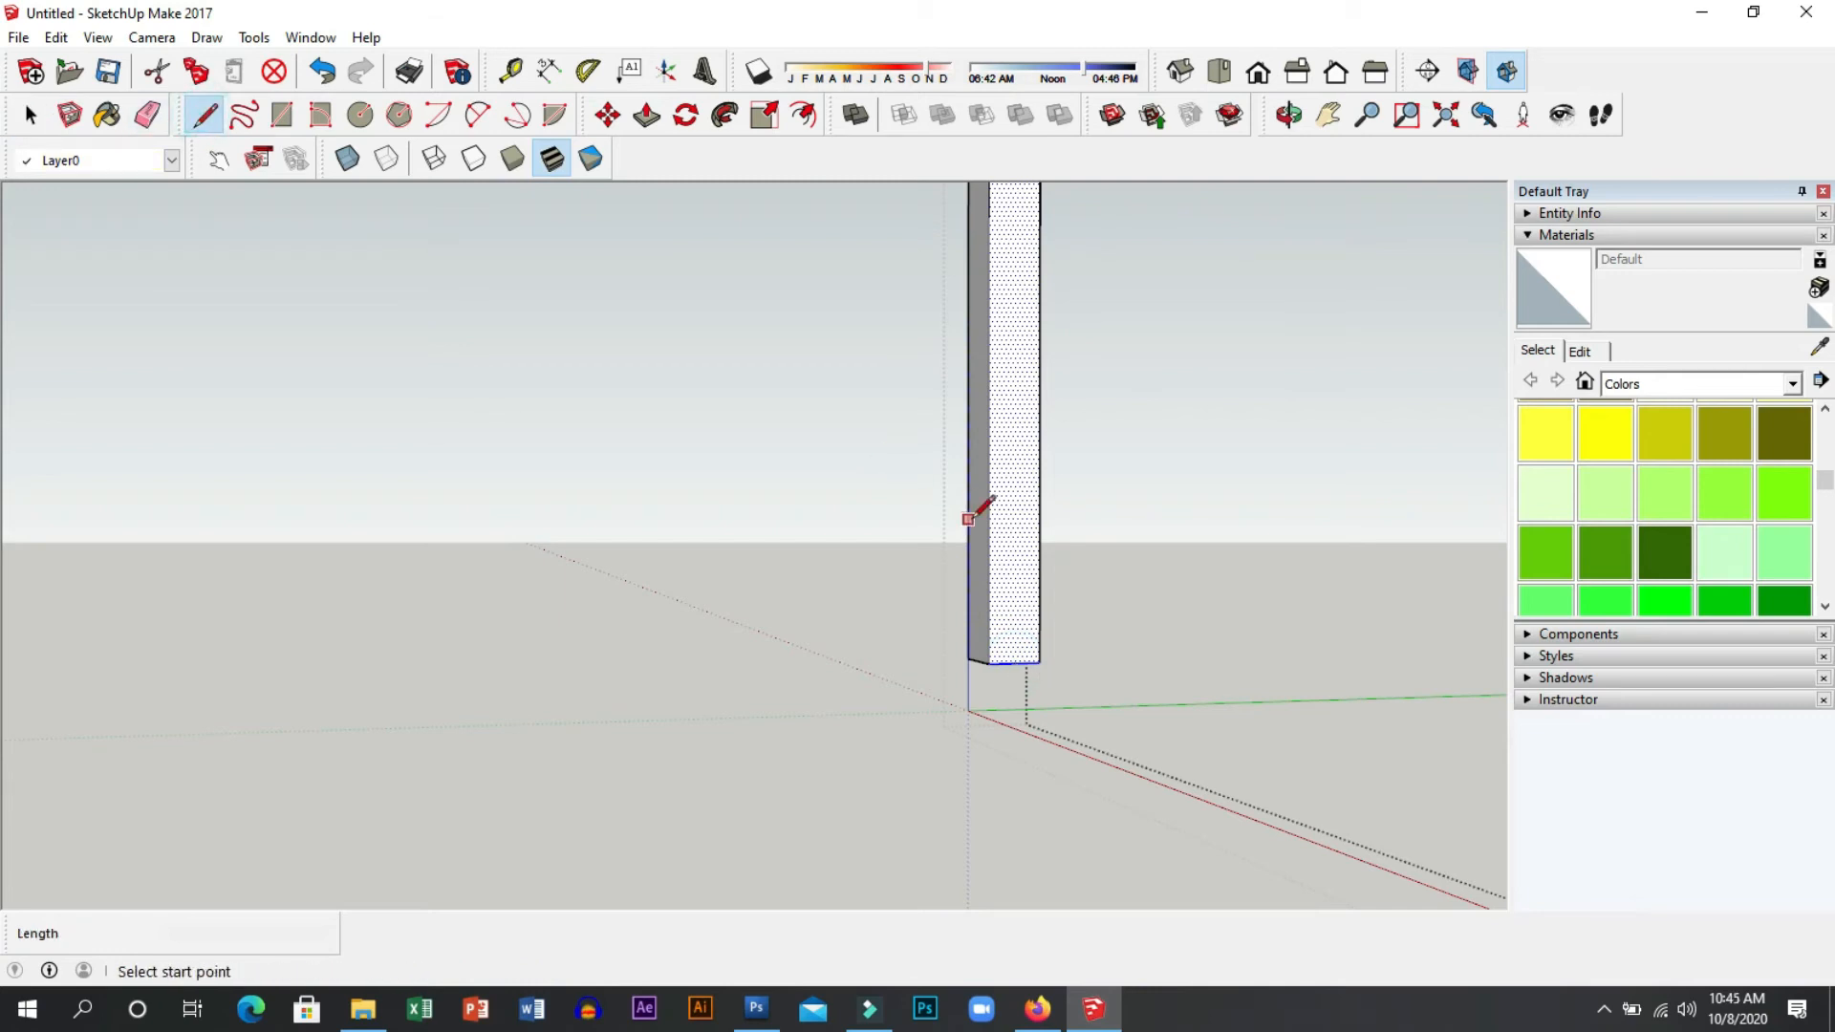
click(1040, 535)
scroll(1042, 554, down, 3)
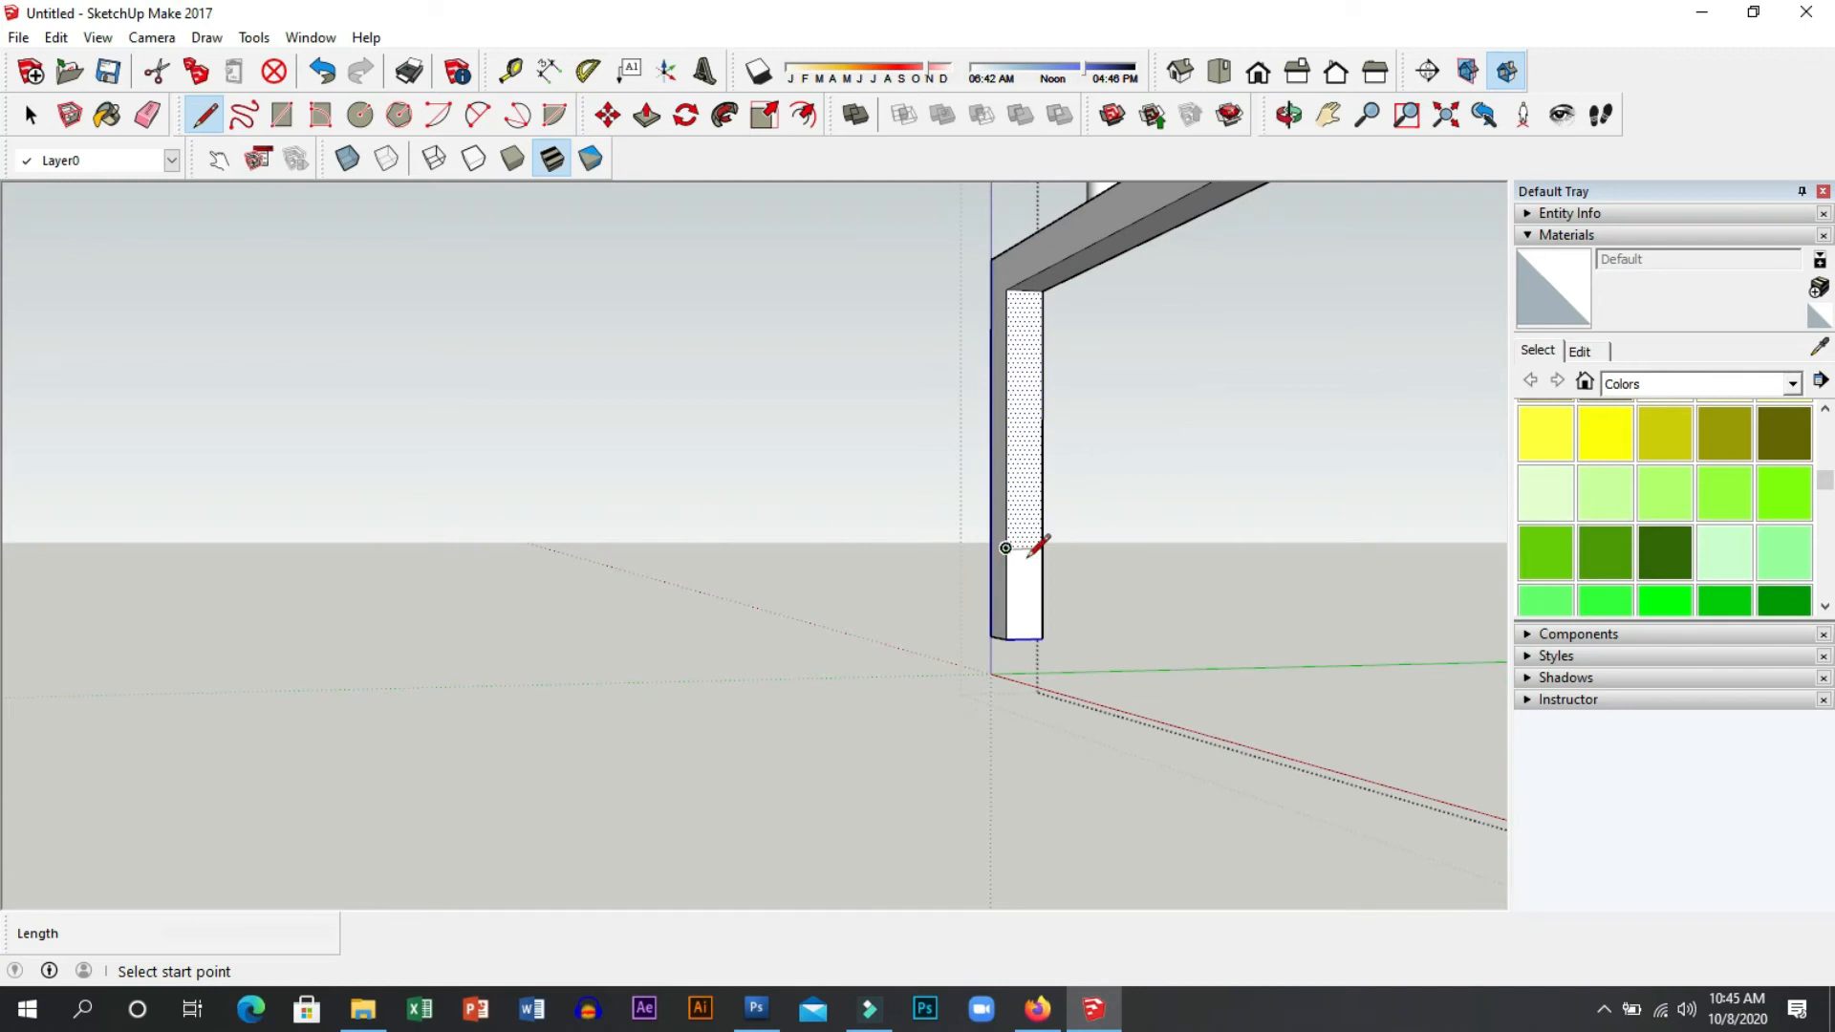
Copy the line on the leg's inner face 5 cm upward.
key(space)
click(1024, 547)
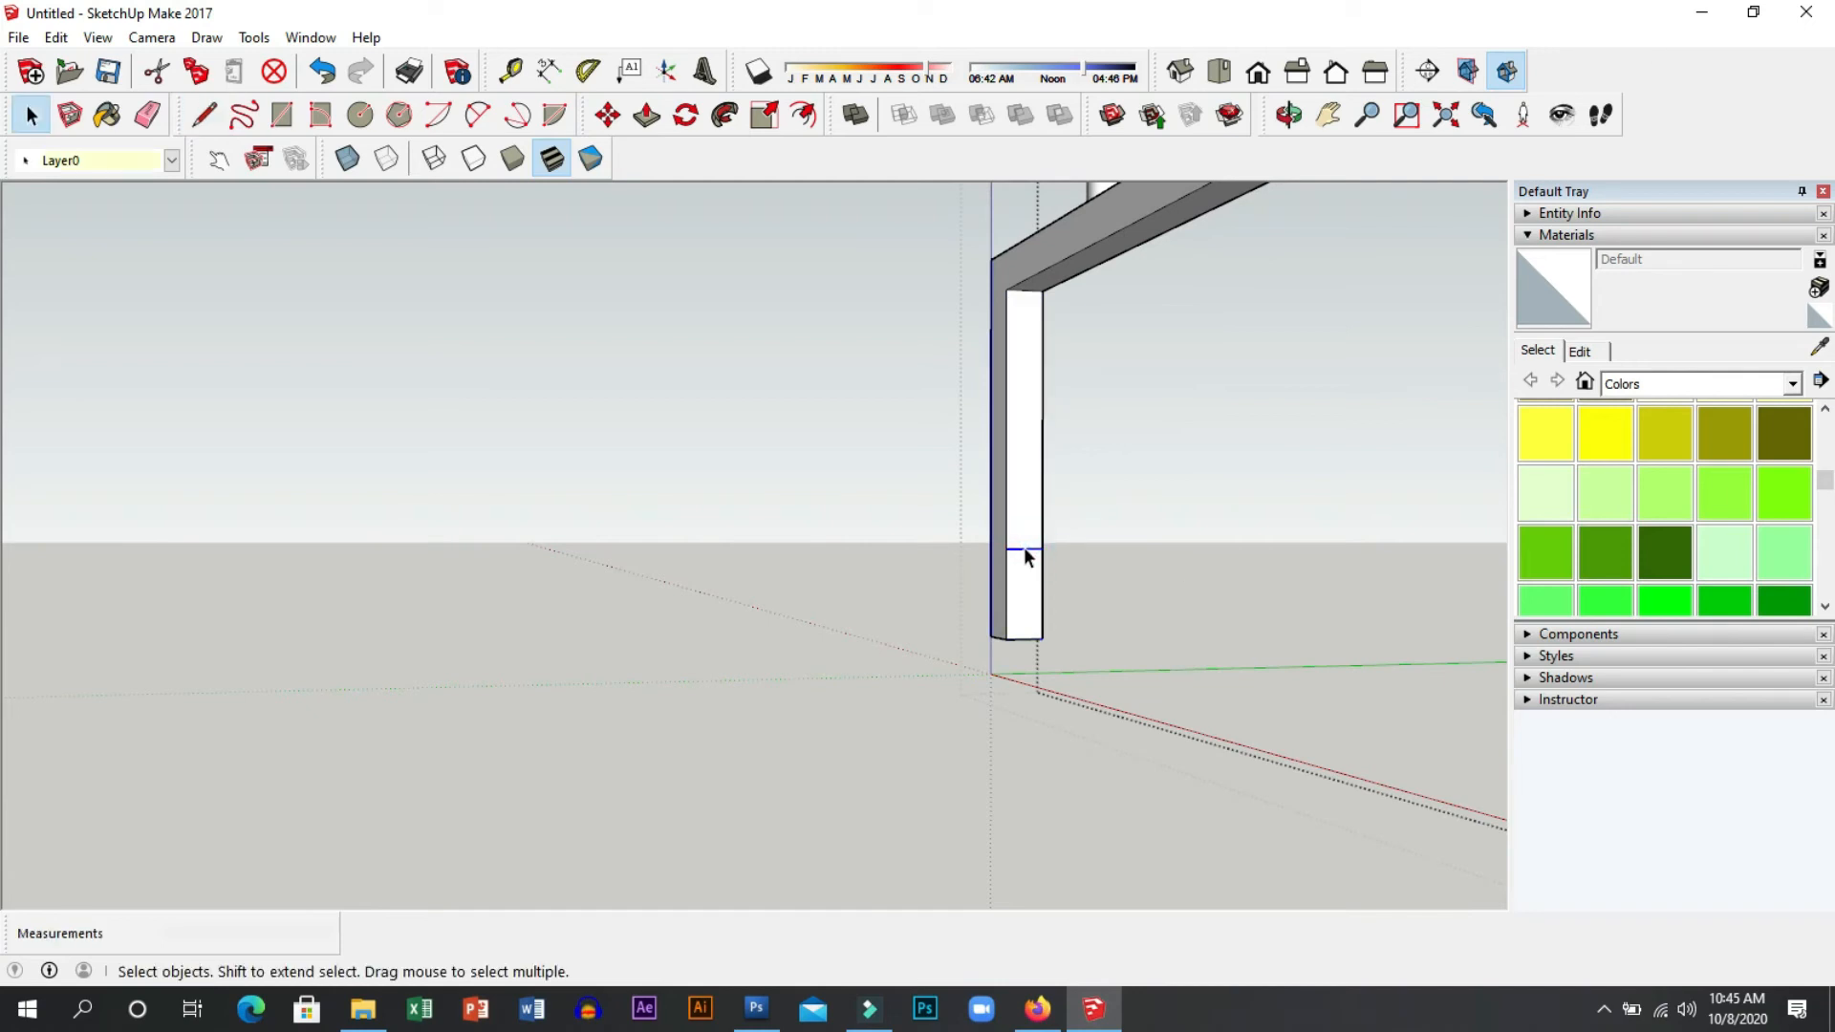
key(m)
key(ctrl)
click(1026, 546)
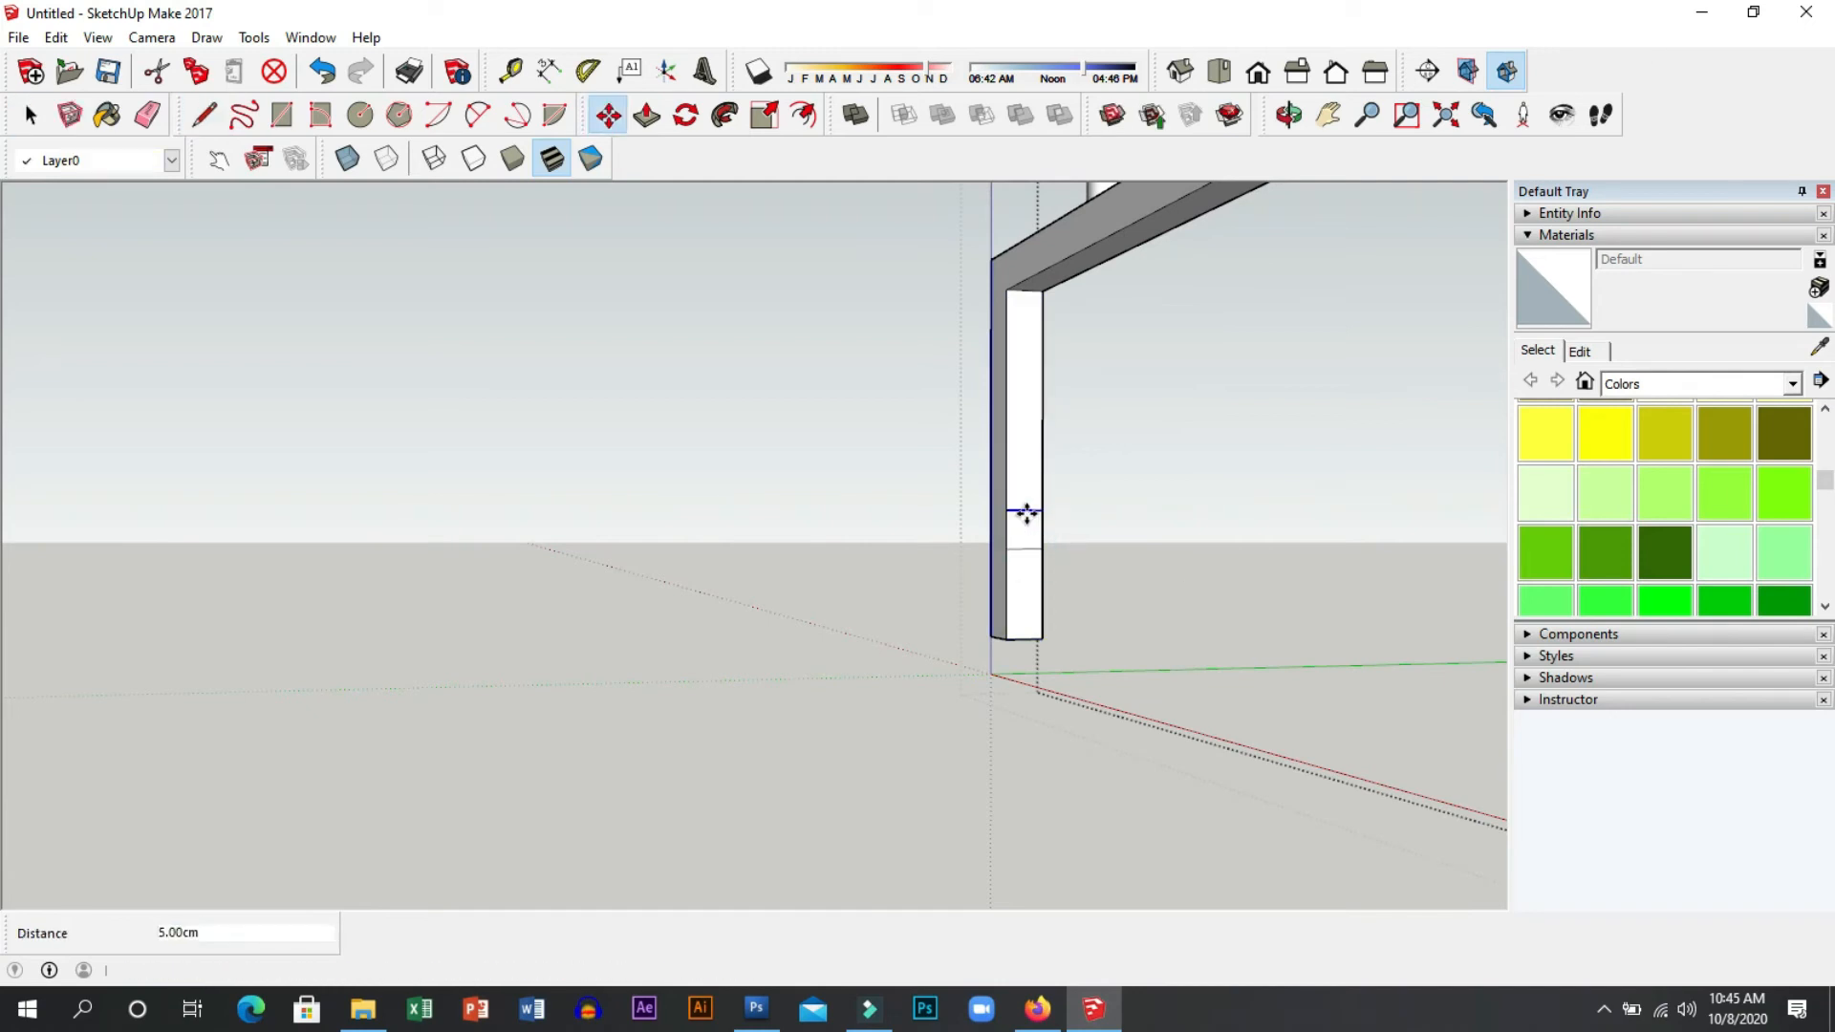
click(1027, 514)
text(5)
key(Return)
Extrude the strip between the two lines 95 cm toward the opposite leg as a lower crossbar.
key(p)
click(1029, 532)
click(1406, 658)
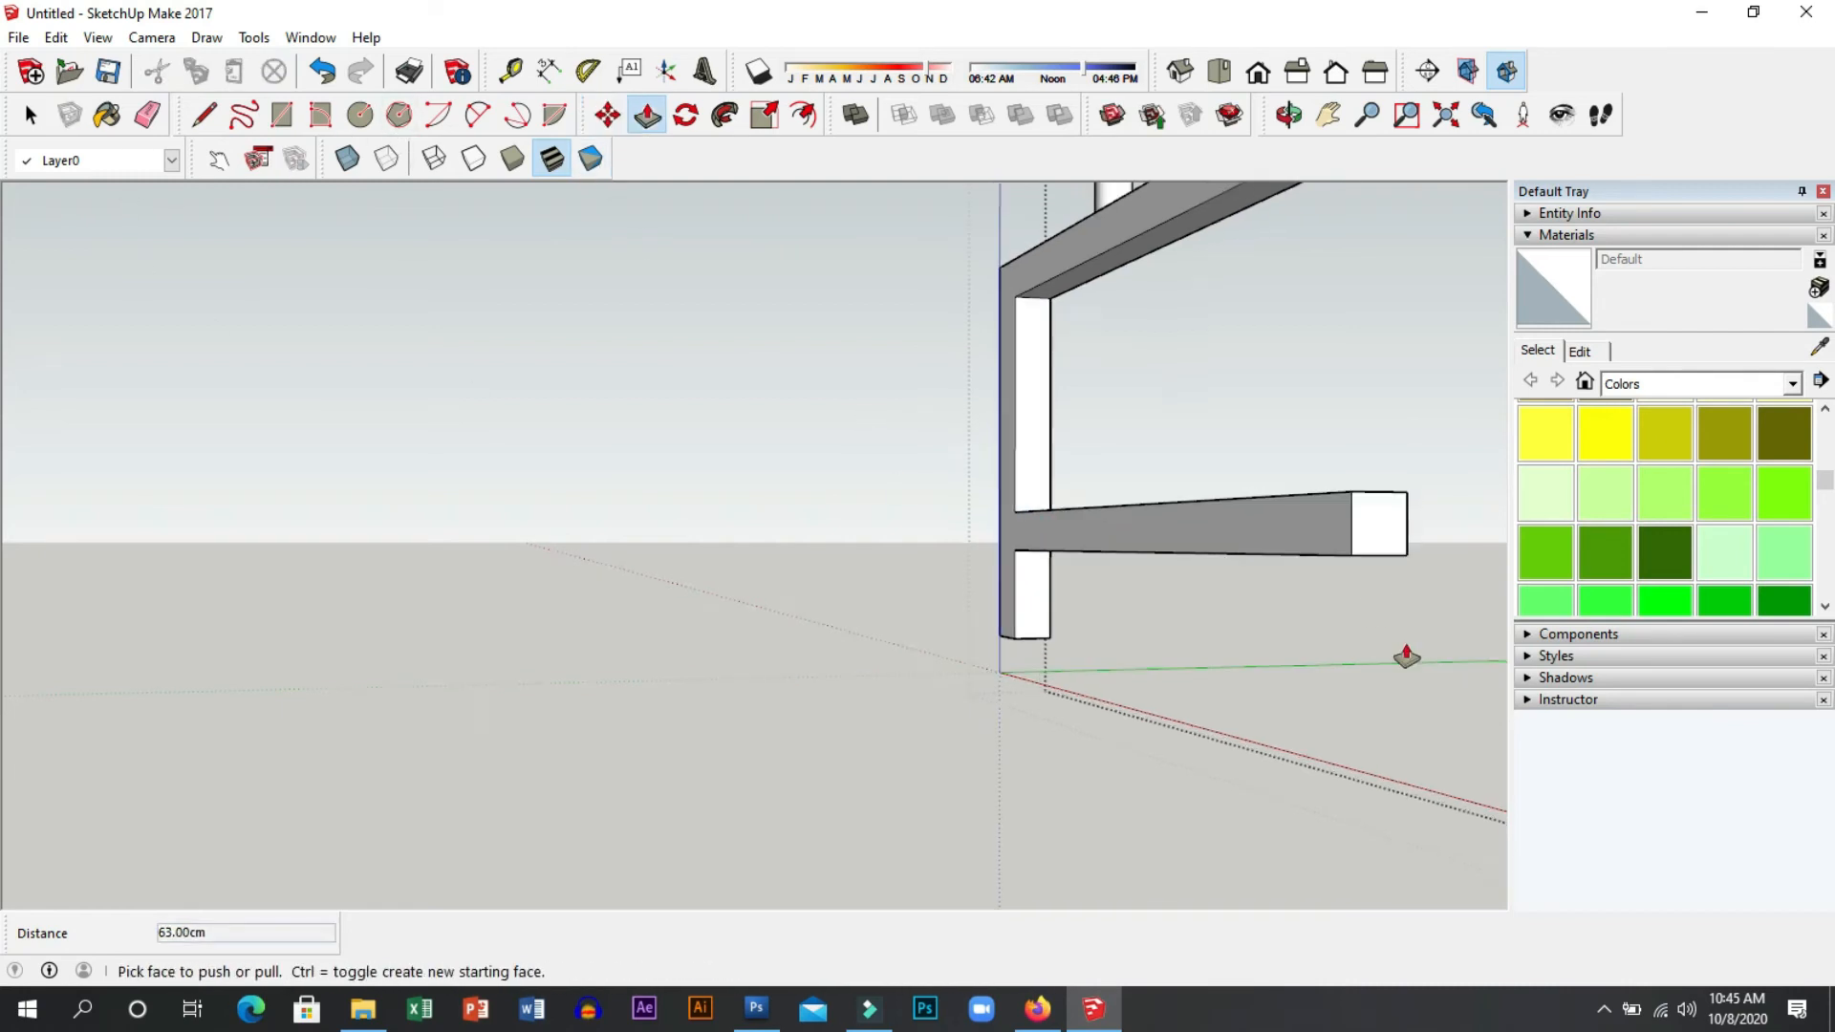
text(100)
key(Return)
scroll(1336, 566, down, 4)
middle_drag(1220, 660, 1249, 598)
scroll(1123, 577, up, 4)
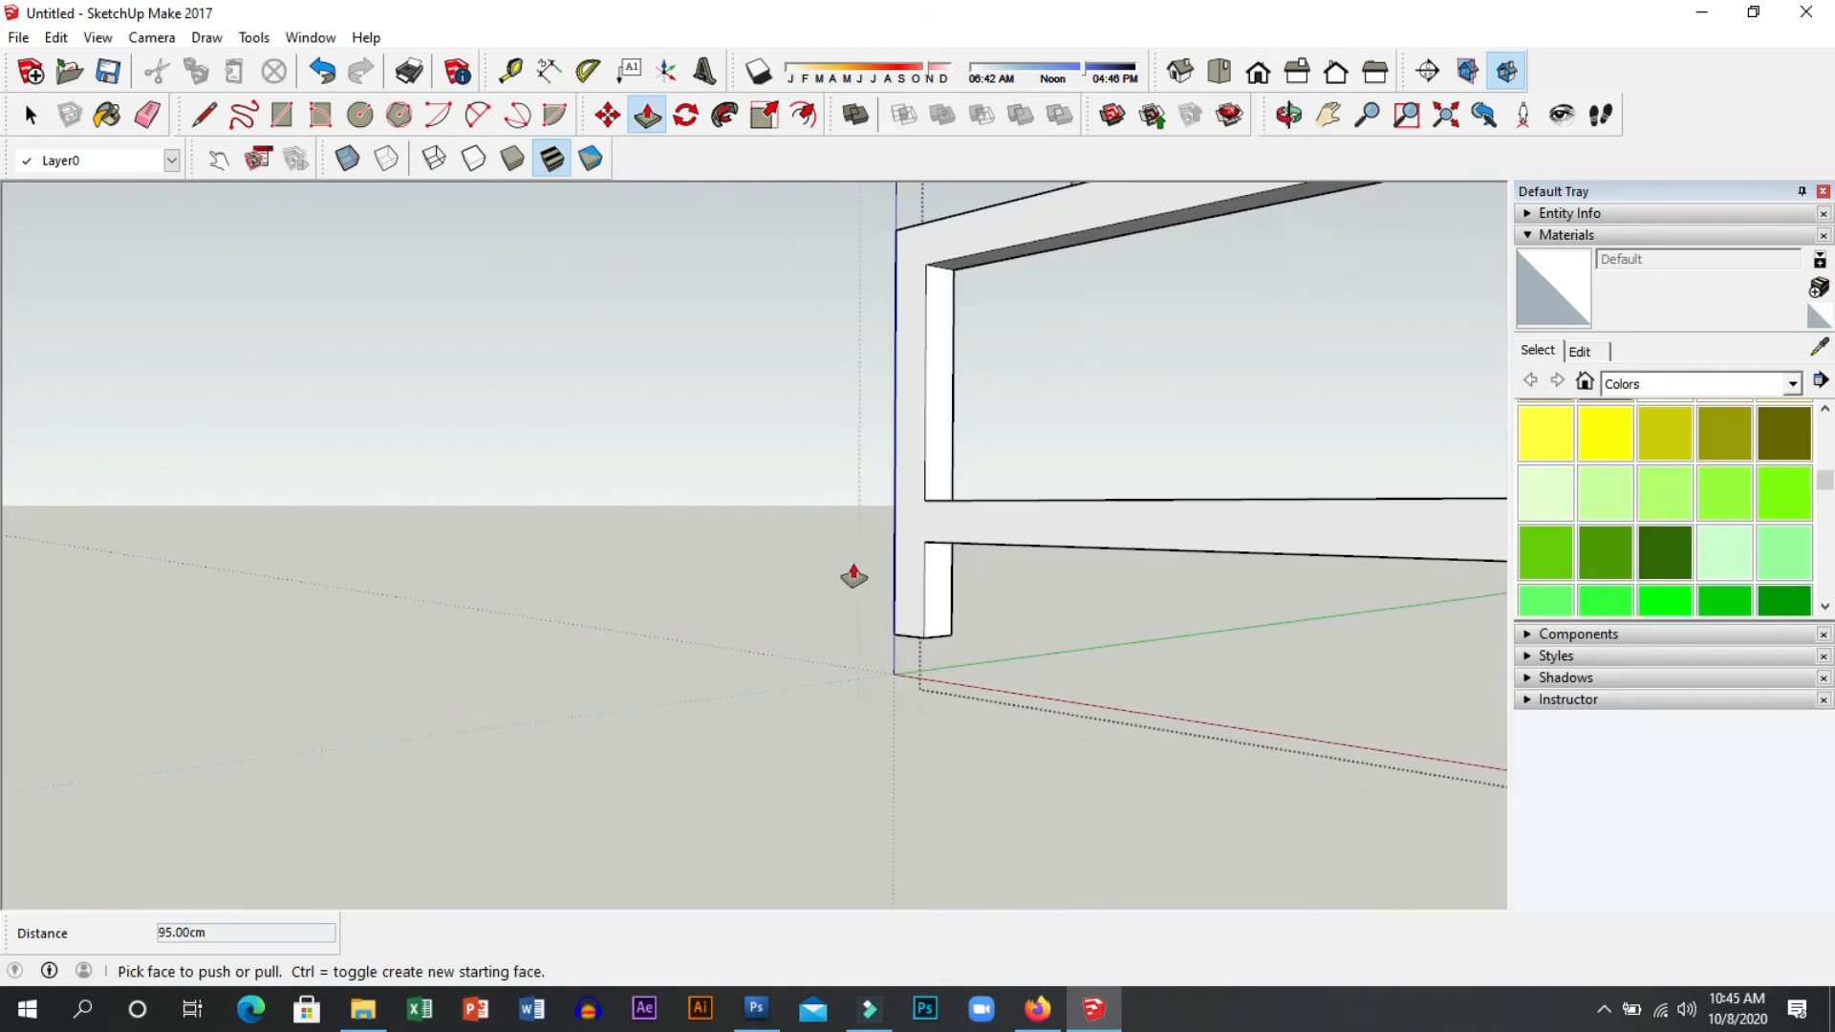
Try to extrude the inner side face of the lower crossbar 200 cm toward the opposite frame as a shelf.
click(210, 121)
middle_drag(1085, 628, 729, 746)
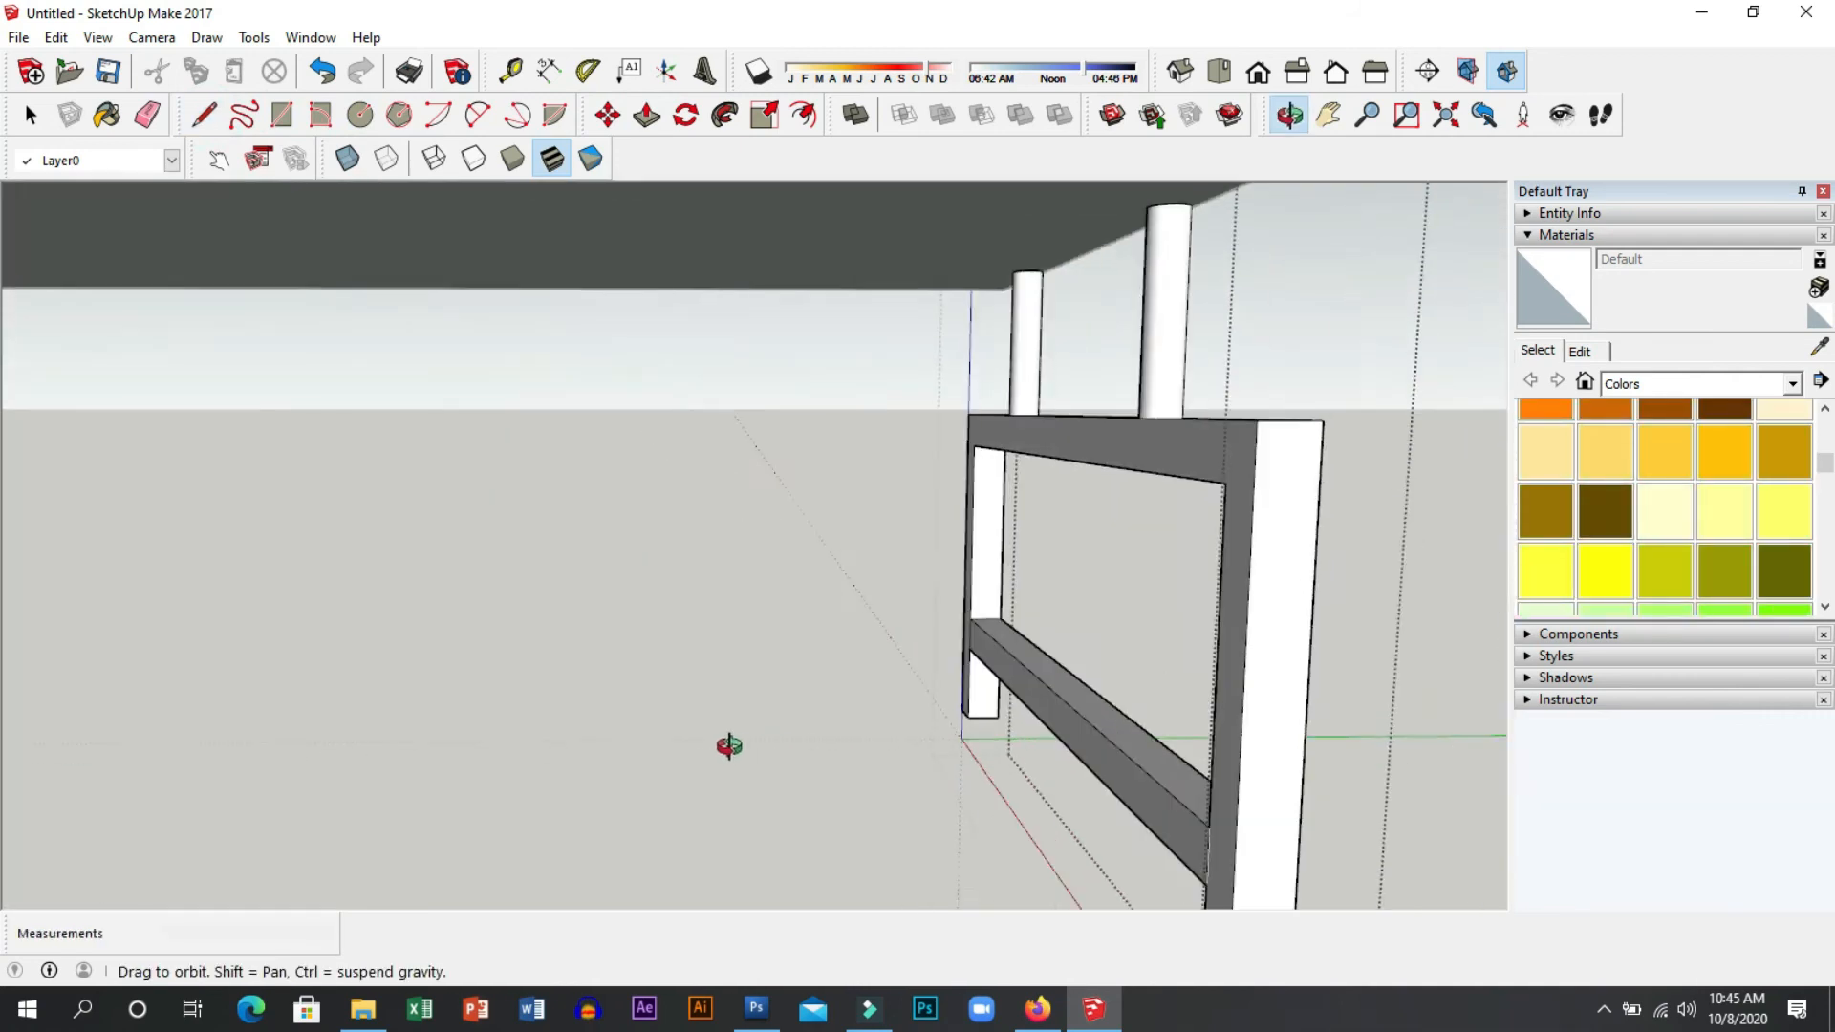
key(p)
click(1073, 749)
click(570, 769)
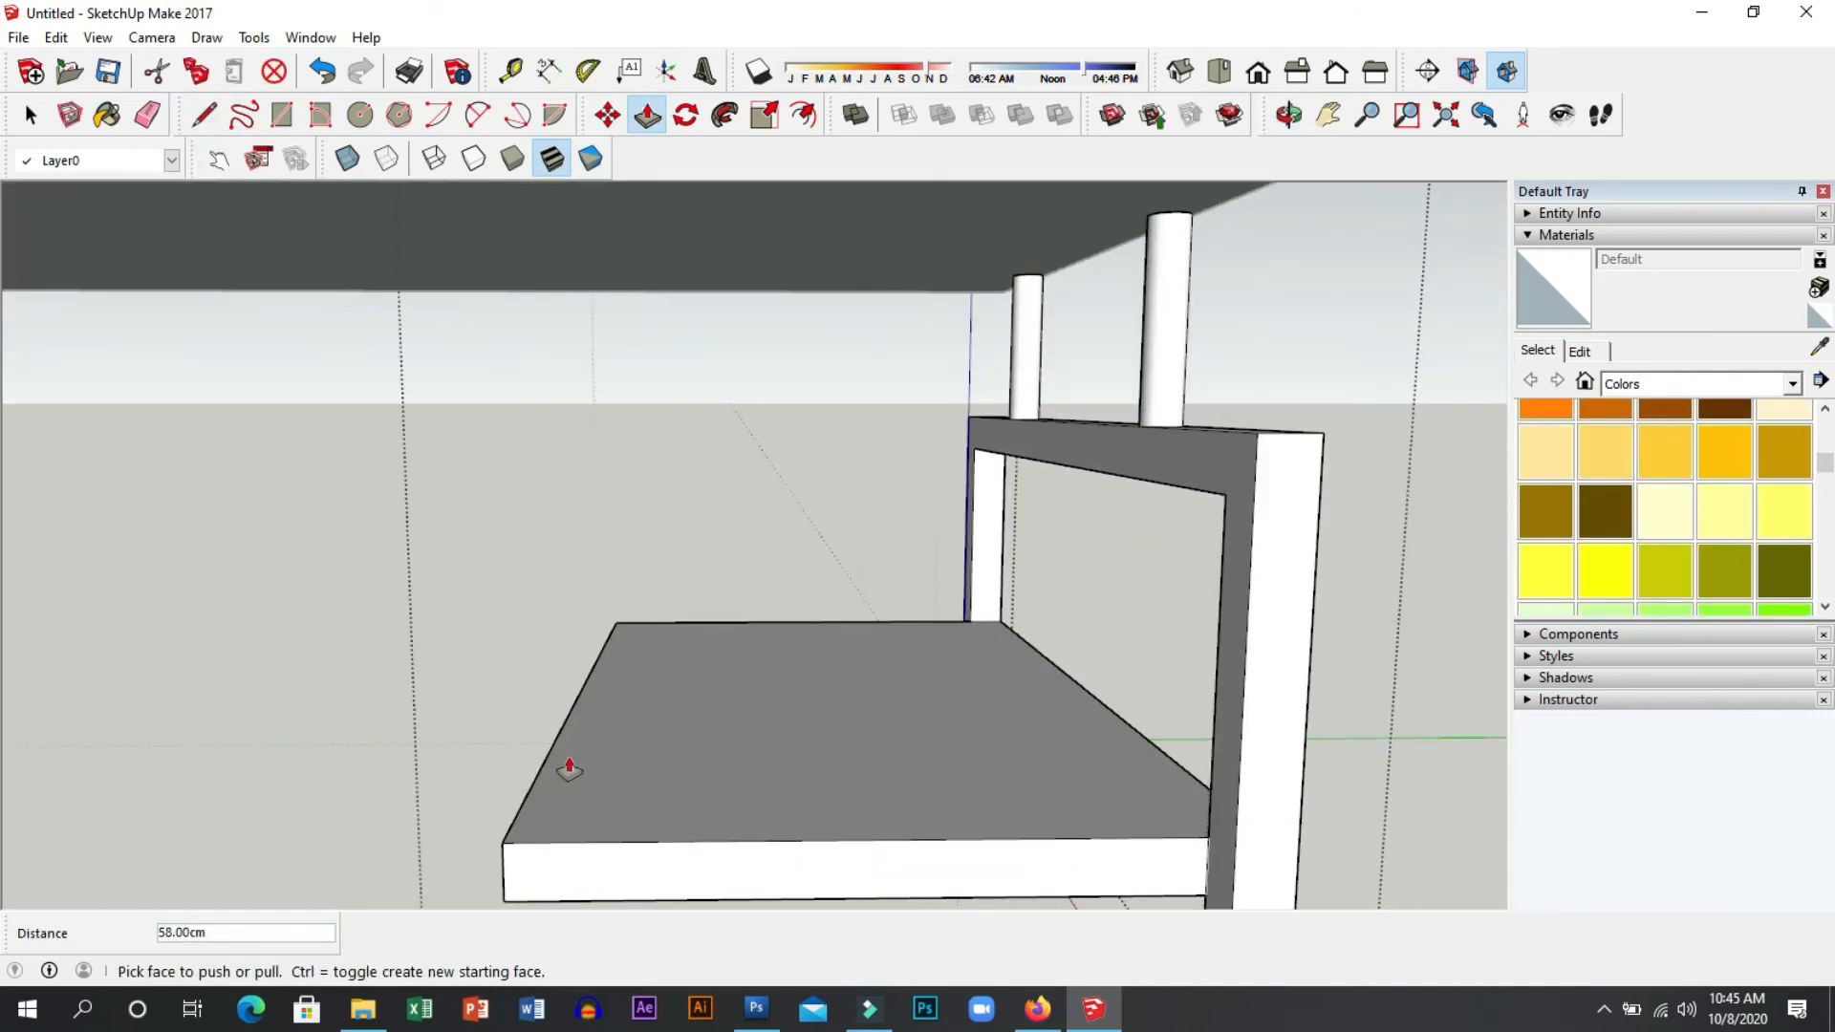
key(Return)
mouse_move(570, 769)
middle_down()
mouse_move(249, 811)
mouse_move(708, 737)
mouse_move(1232, 807)
mouse_move(574, 762)
mouse_move(577, 812)
mouse_move(542, 762)
middle_up()
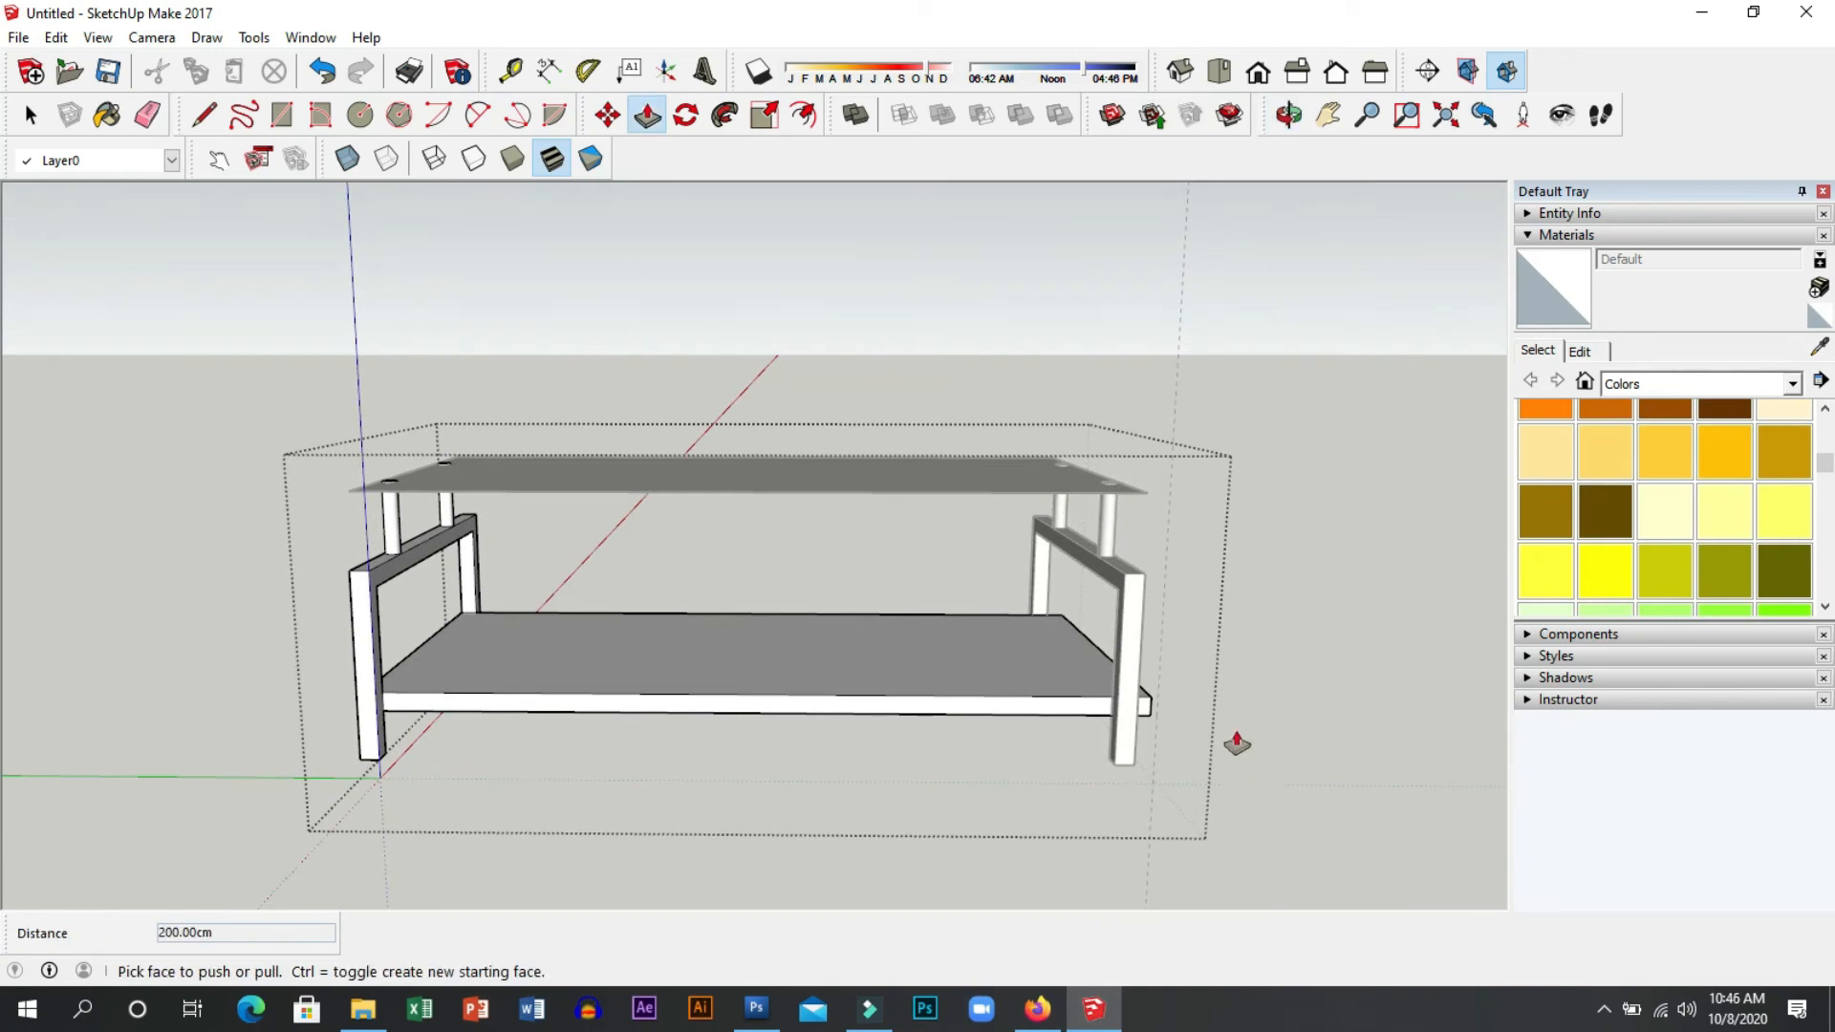
Examine the shelf's far end at the opposite frame and undo the shelf extrusion.
key(space)
click(1280, 721)
click(511, 71)
click(1136, 712)
middle_drag(889, 793, 393, 743)
middle_drag(989, 786, 746, 822)
key(p)
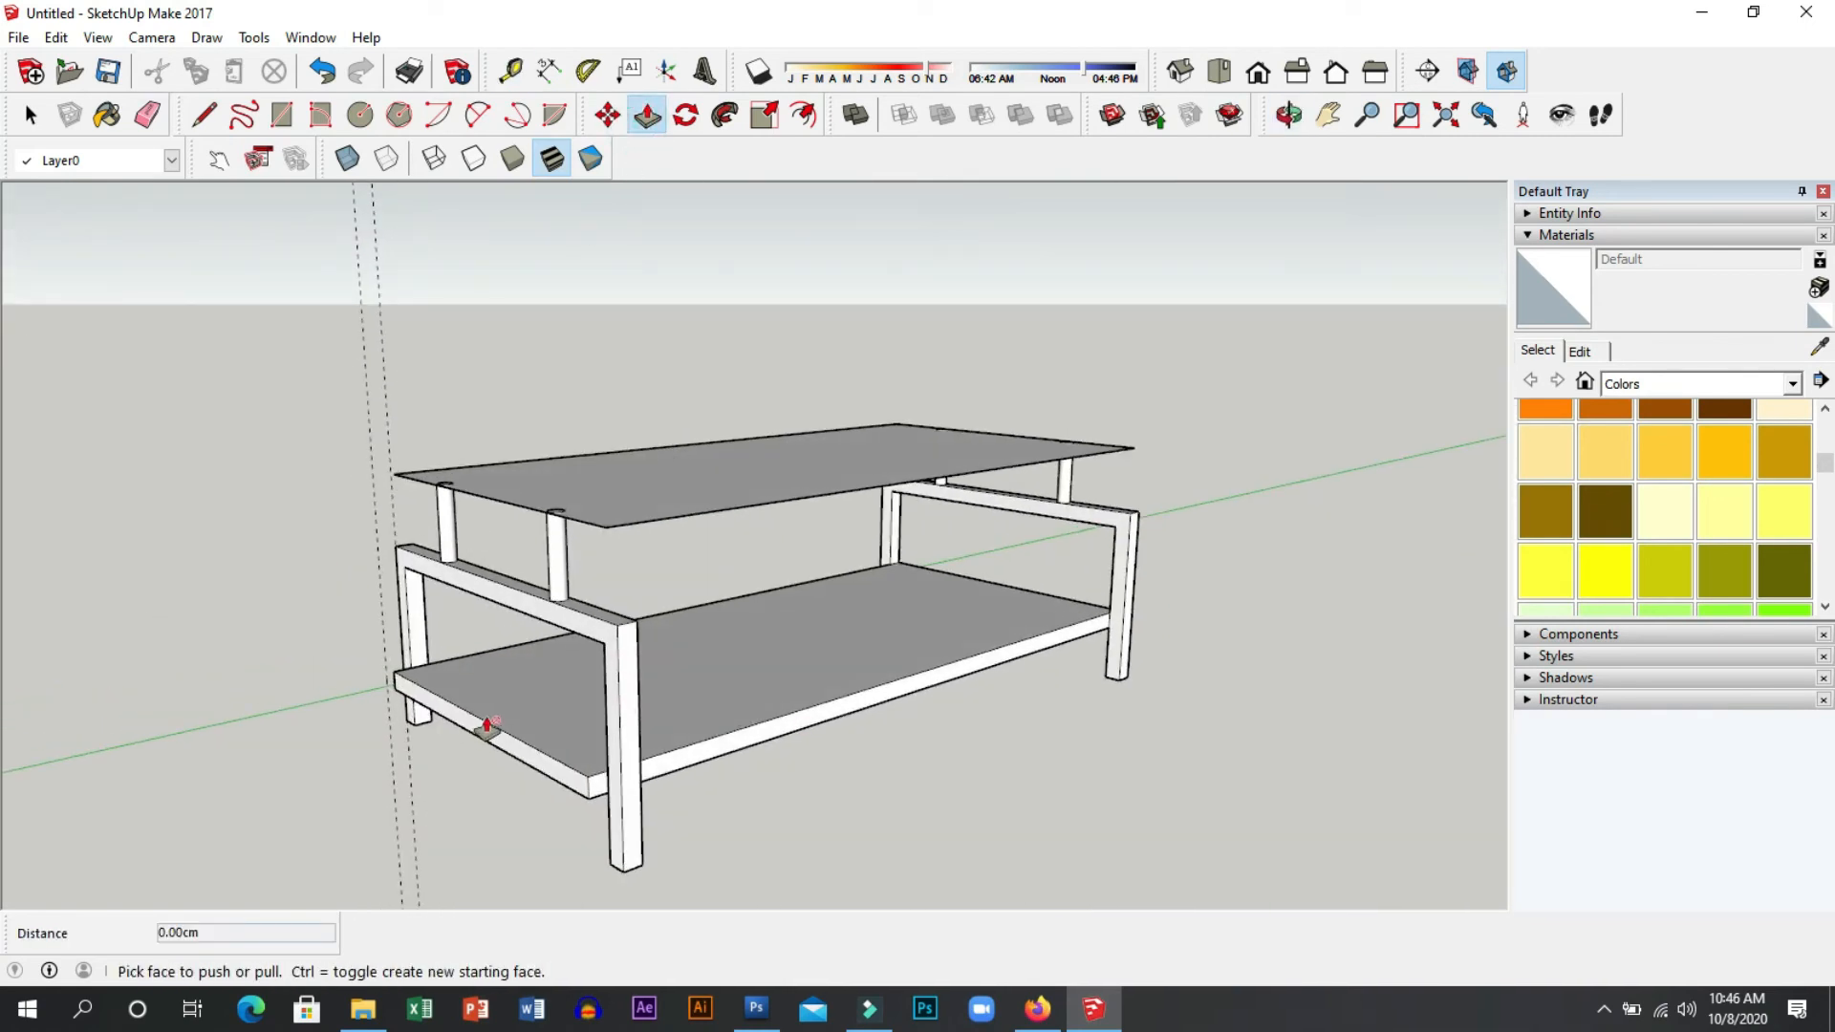
key(space)
click(488, 739)
middle_drag(977, 690, 590, 717)
key(ctrl+z)
key(ctrl+z)
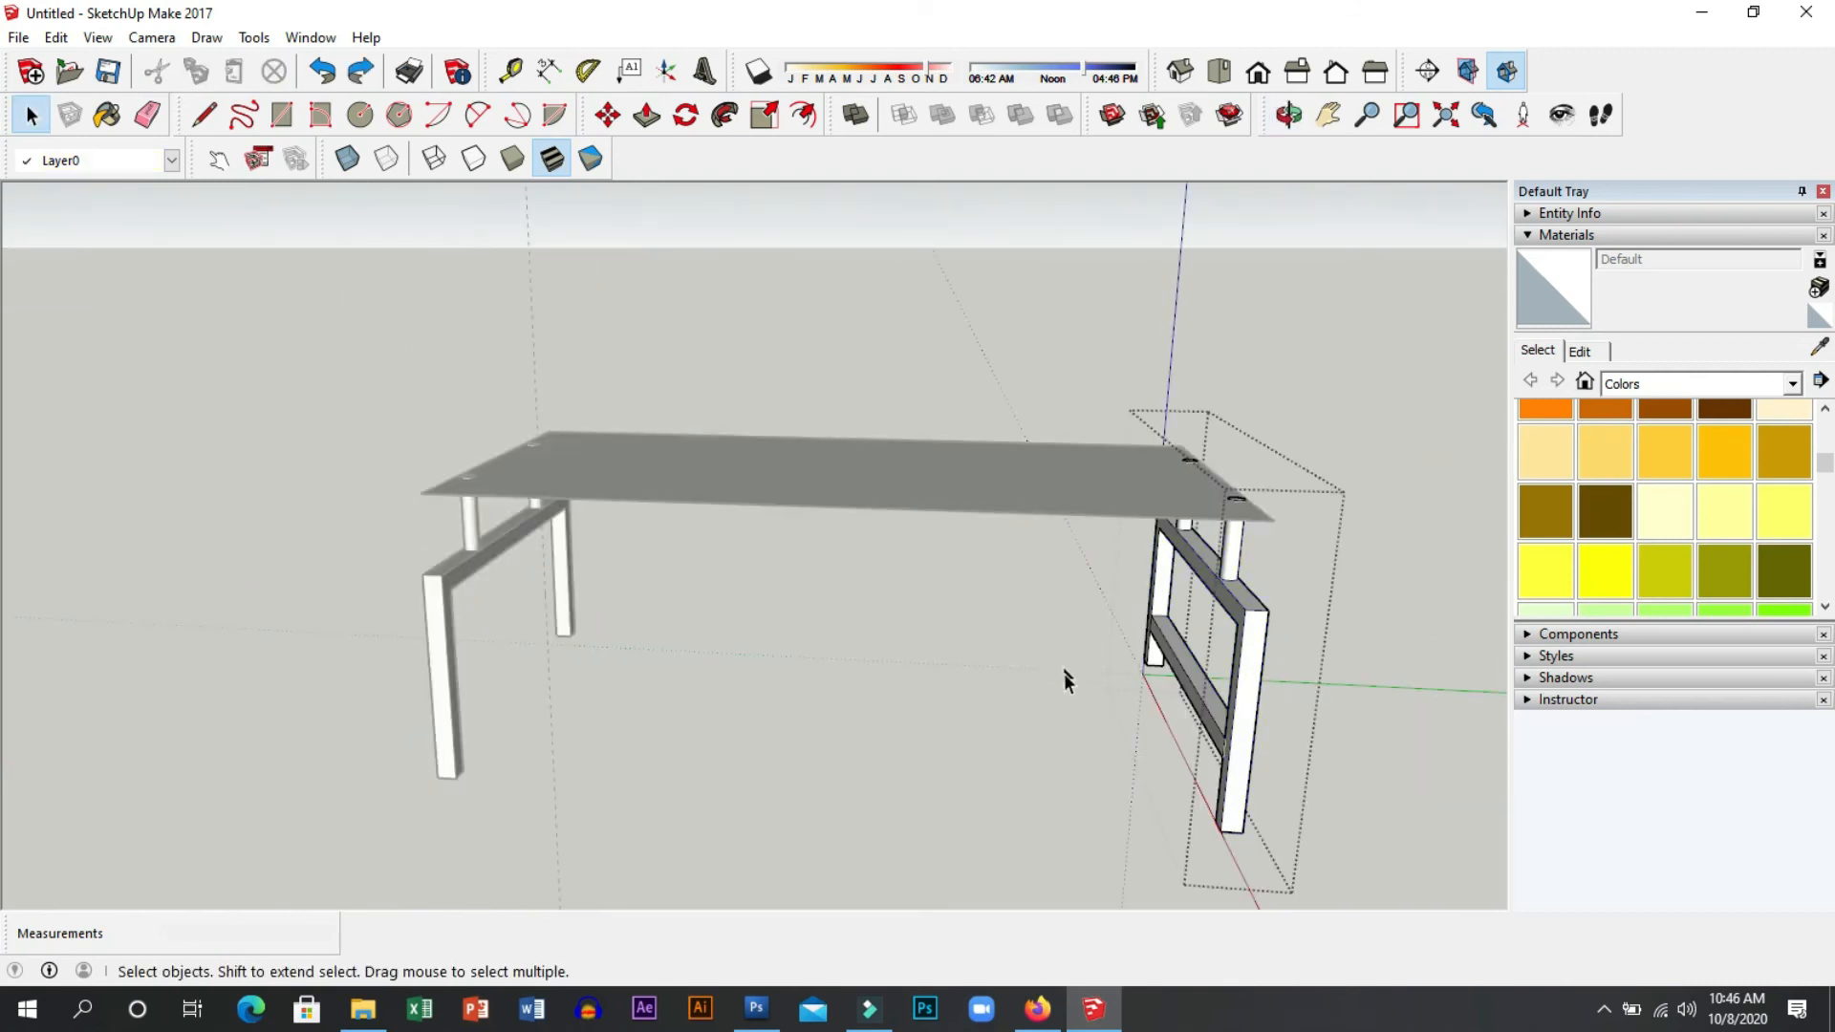
Extrude the crossbar's inner side face up to the opposite frame's leg as a lower shelf and close the group.
key(p)
scroll(1168, 724, up, 2)
drag(1221, 669, 131, 688)
middle_drag(155, 711, 778, 889)
key(space)
scroll(933, 787, down, 3)
middle_drag(934, 786, 449, 669)
scroll(449, 669, up, 3)
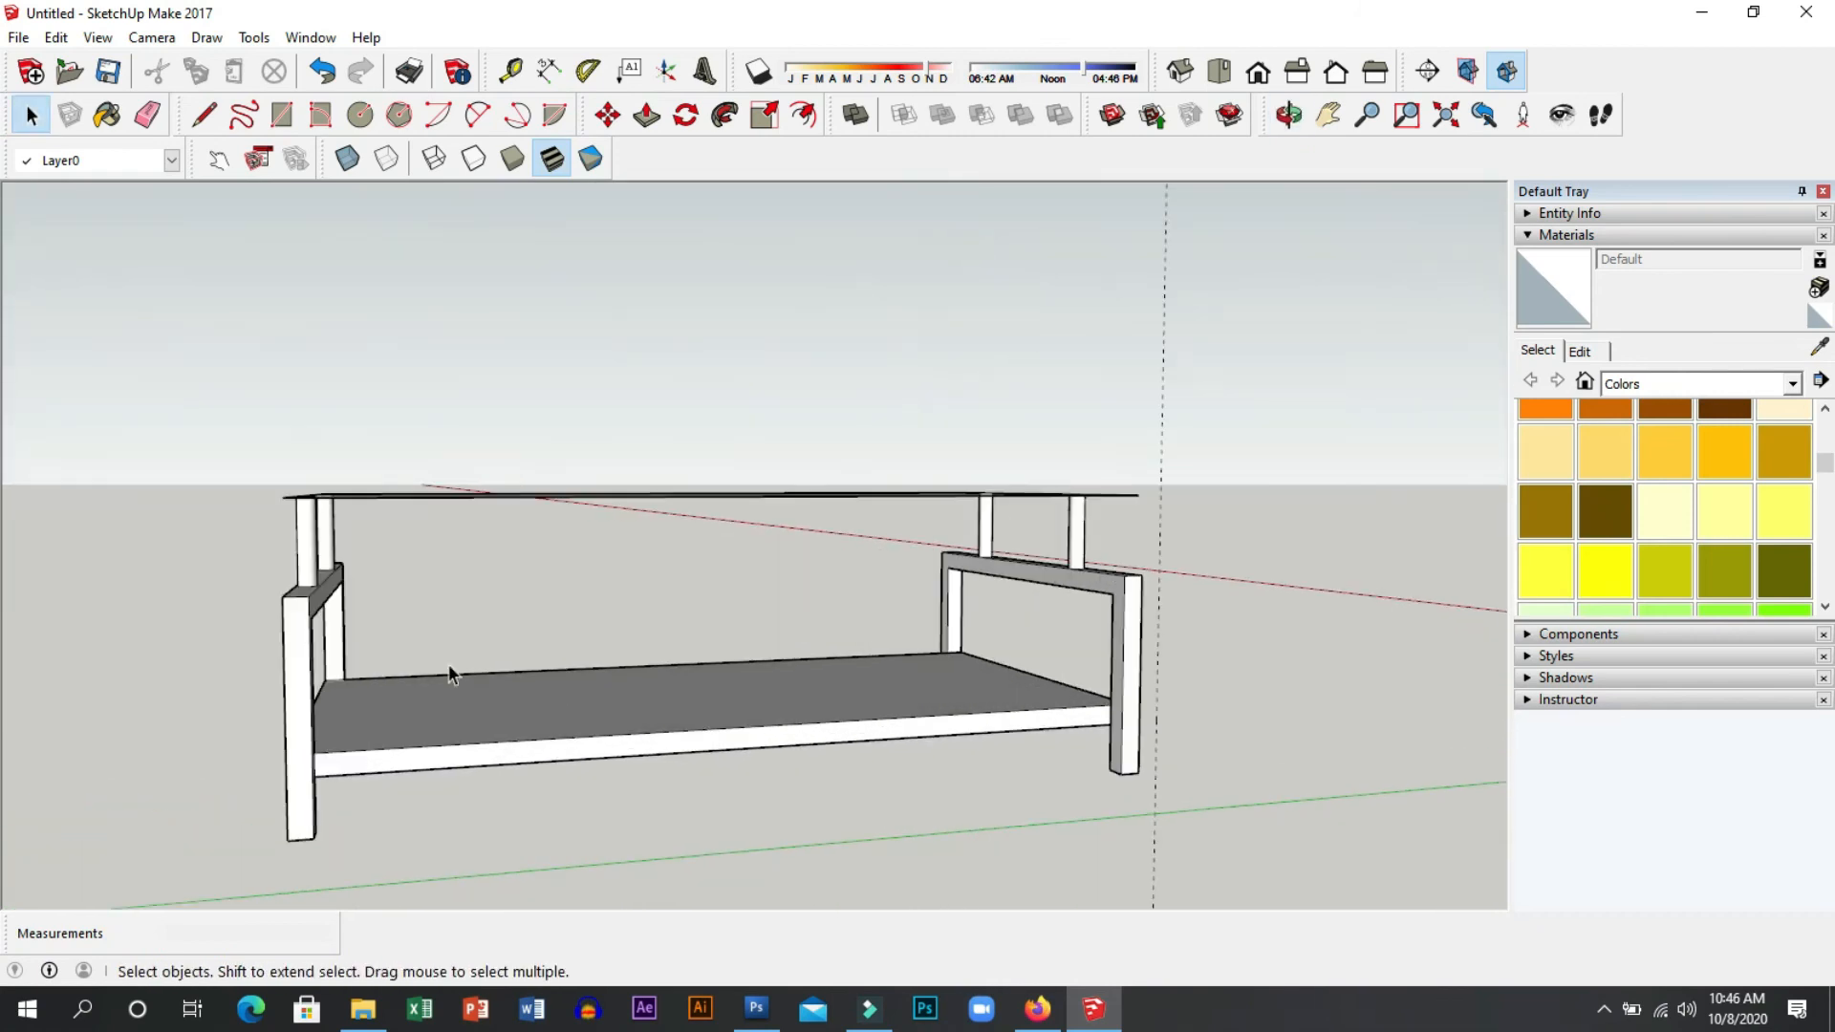
Extrude the flat tabletop face upward to a thickness of 1 cm.
scroll(449, 666, up, 2)
middle_drag(615, 550, 713, 668)
text(p)
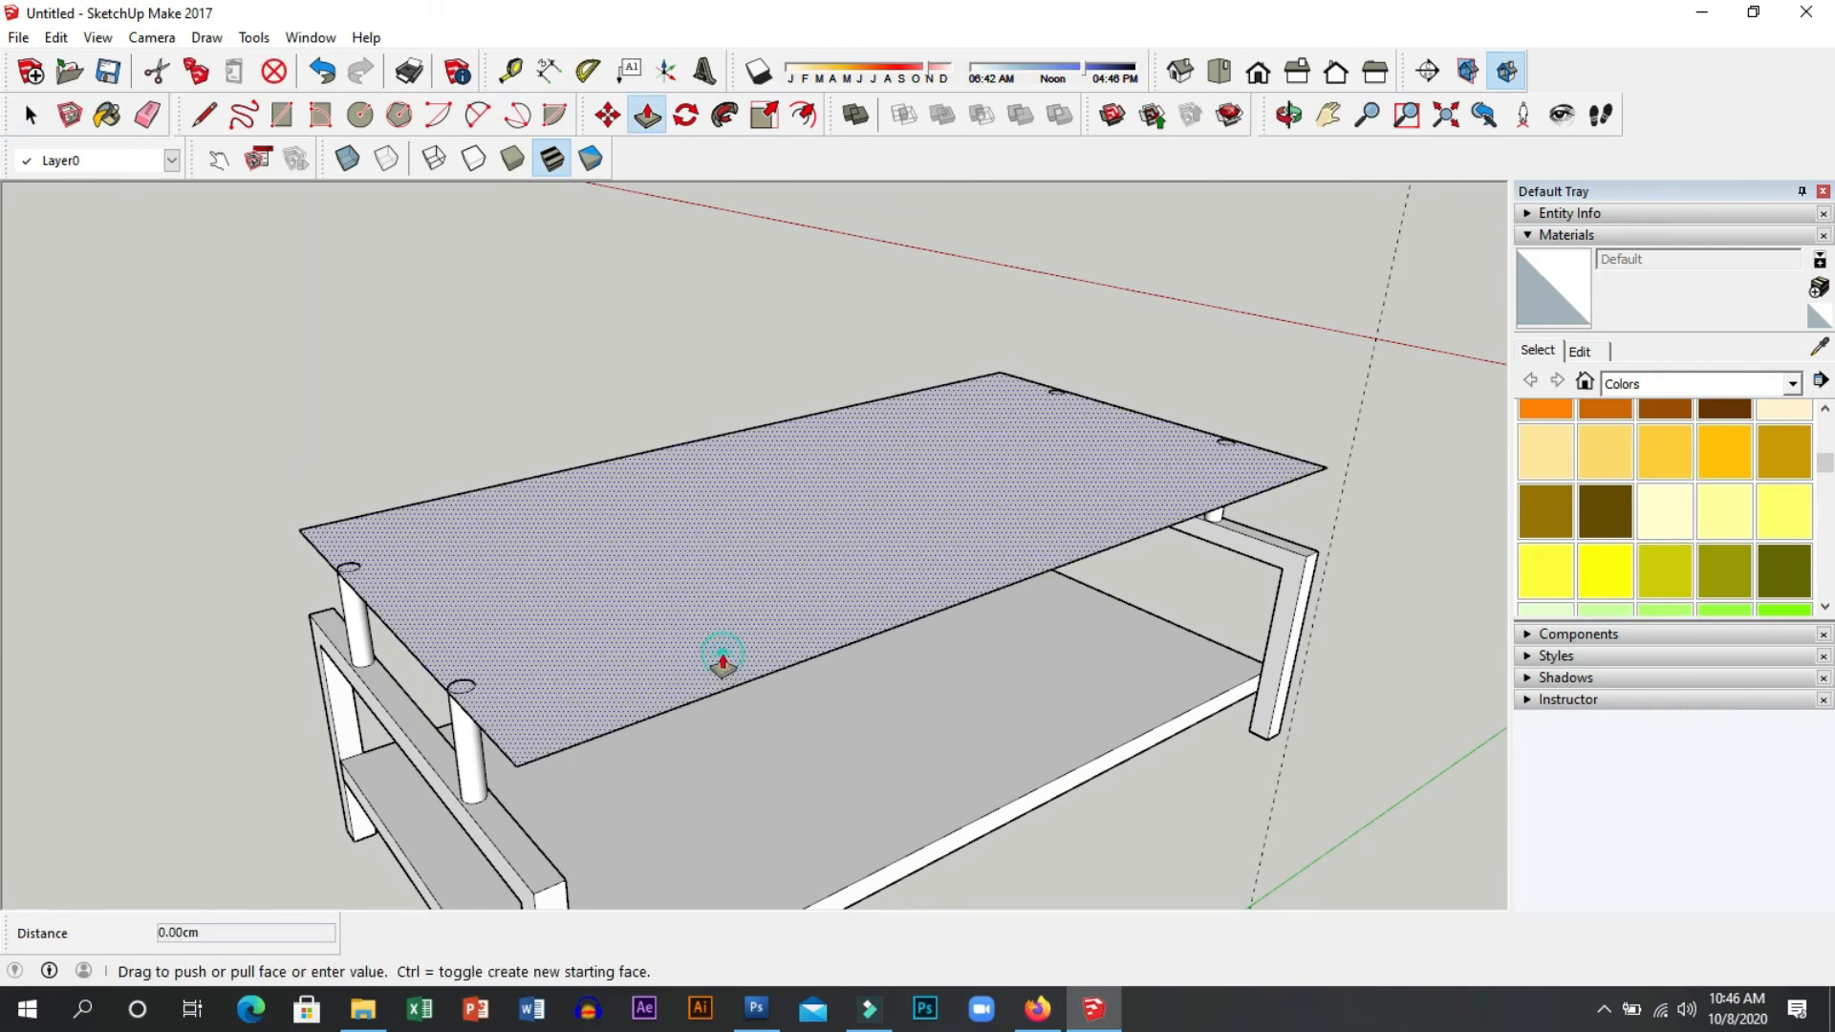
text(5)
key(Return)
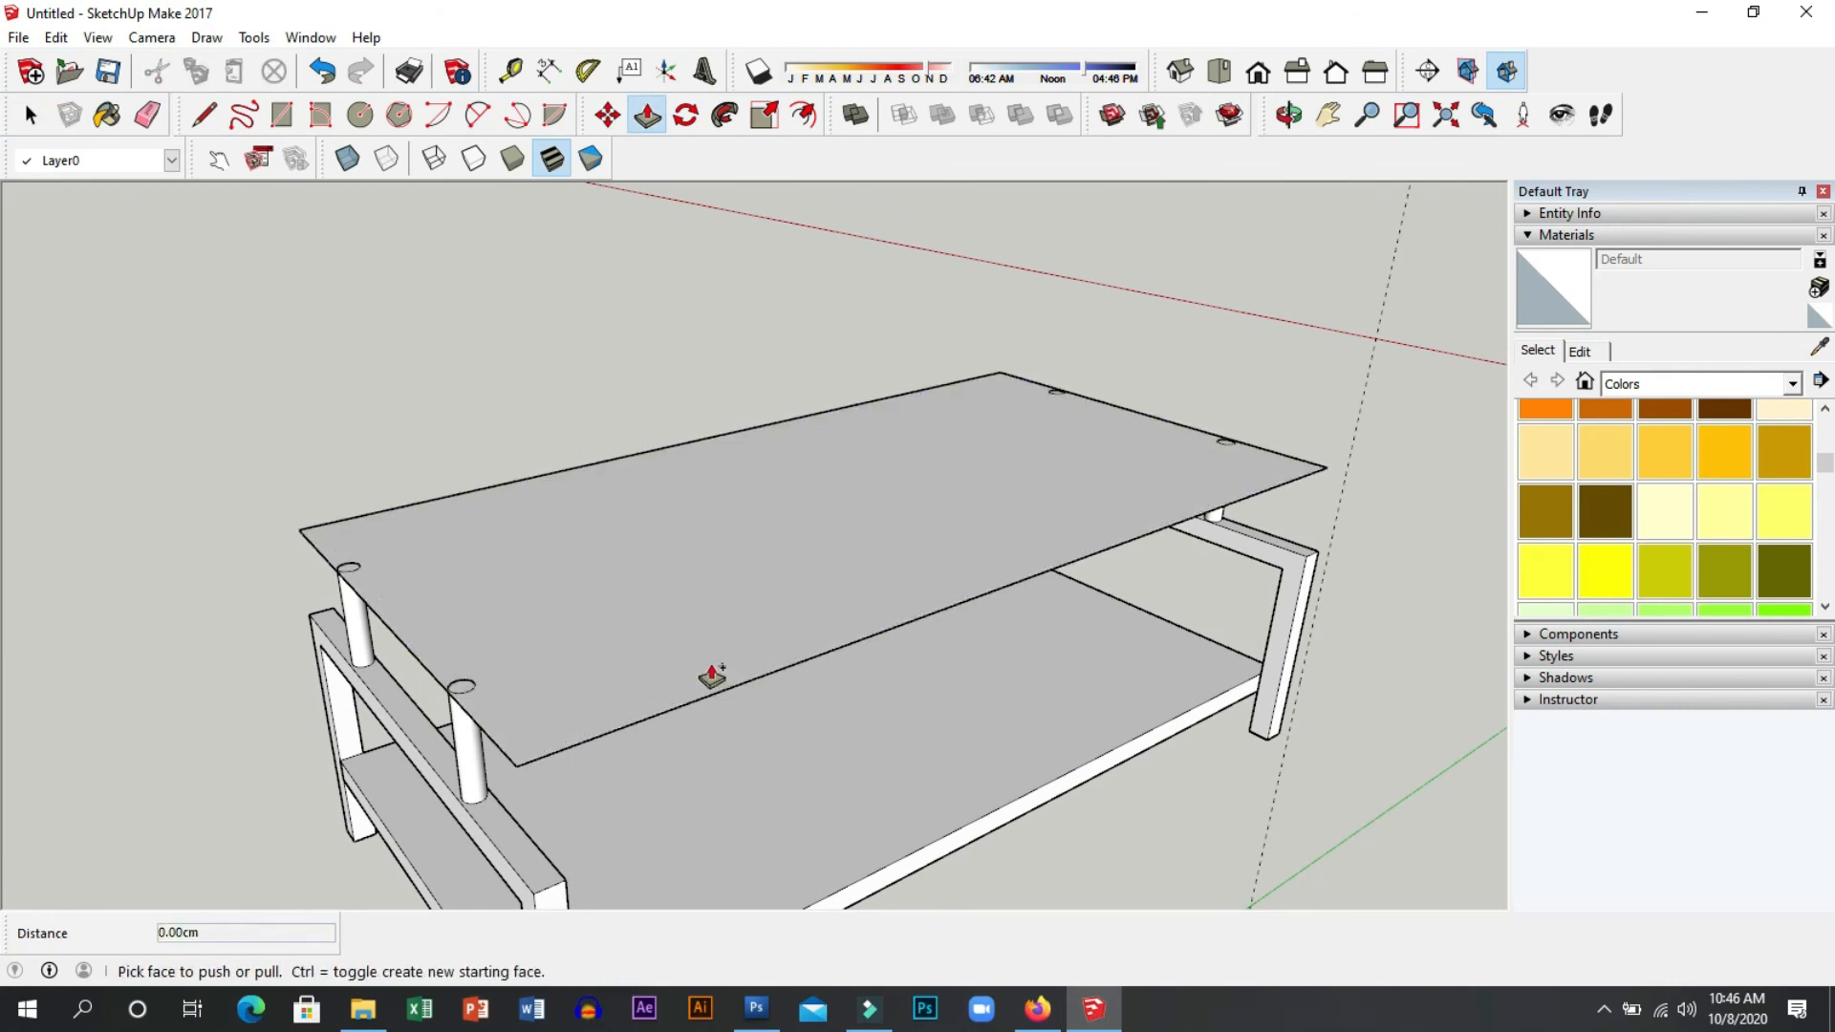
click(698, 667)
text(1)
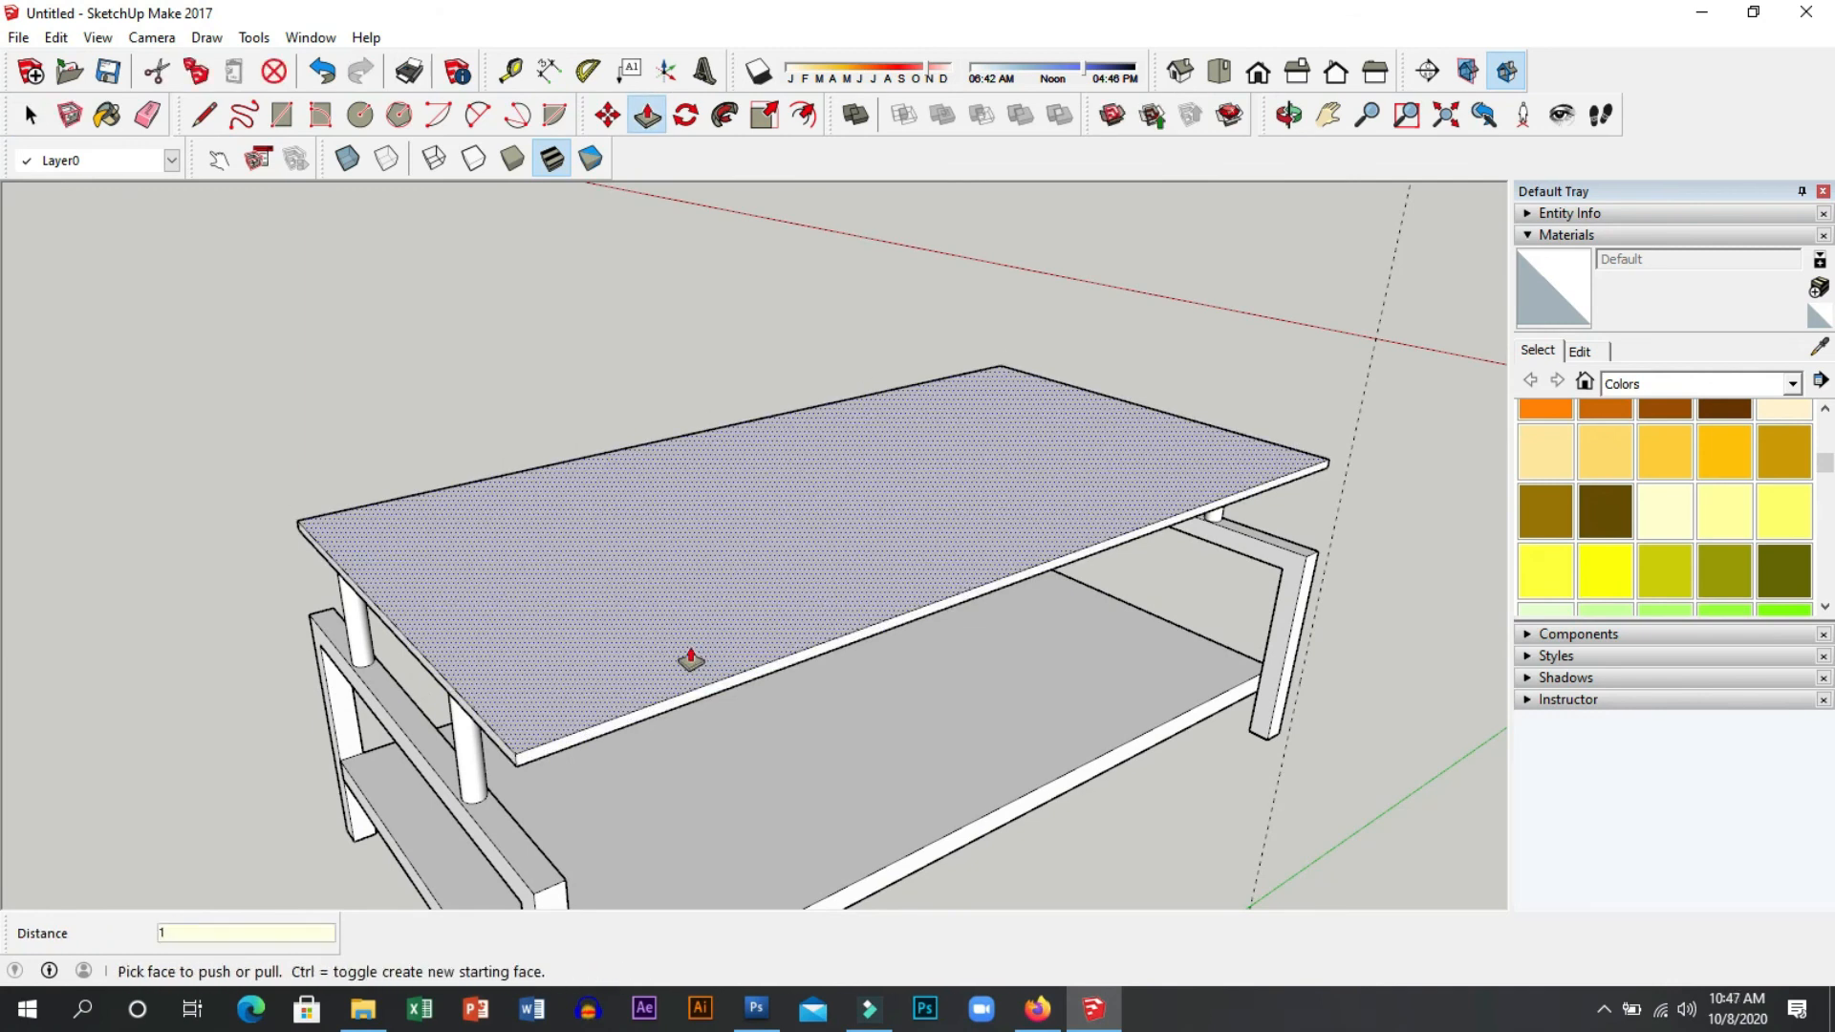
key(Return)
Paint the tabletop with Translucent Glass Sky Reflection from Glass and Mirrors, and repaint it with Translucent Glass Tinted.
key(b)
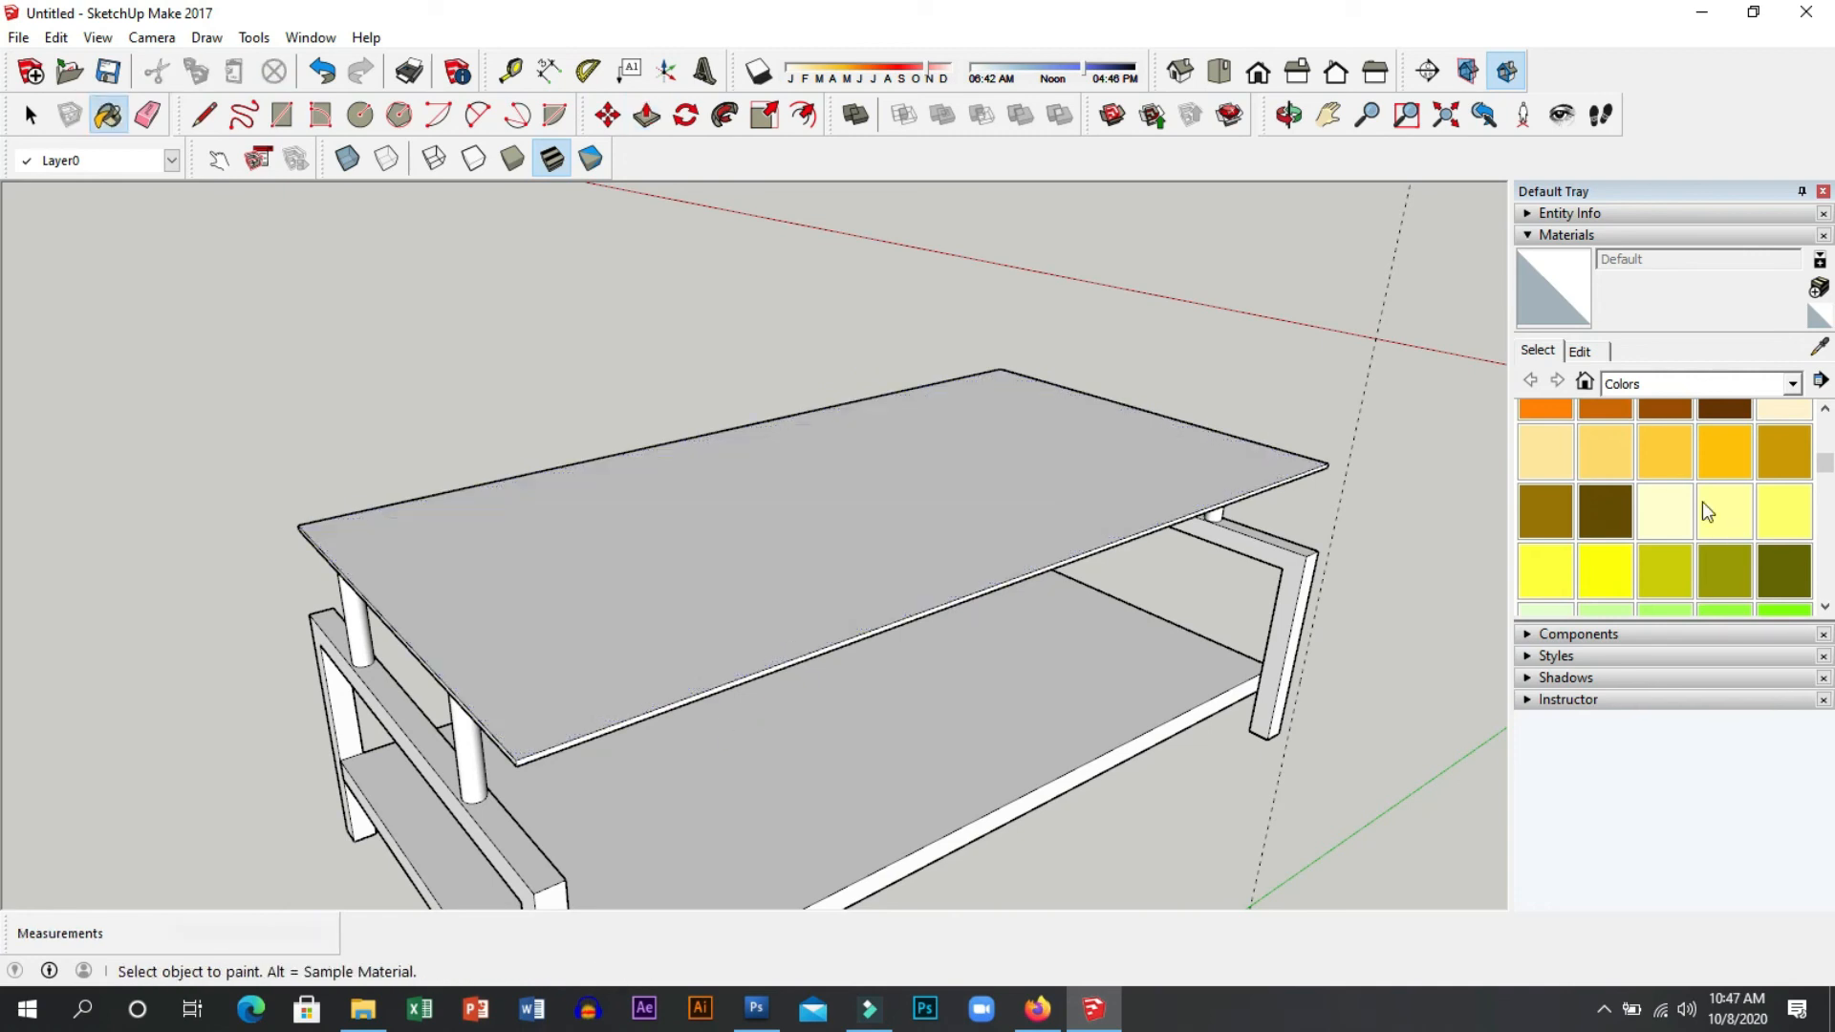
click(1792, 384)
click(1577, 501)
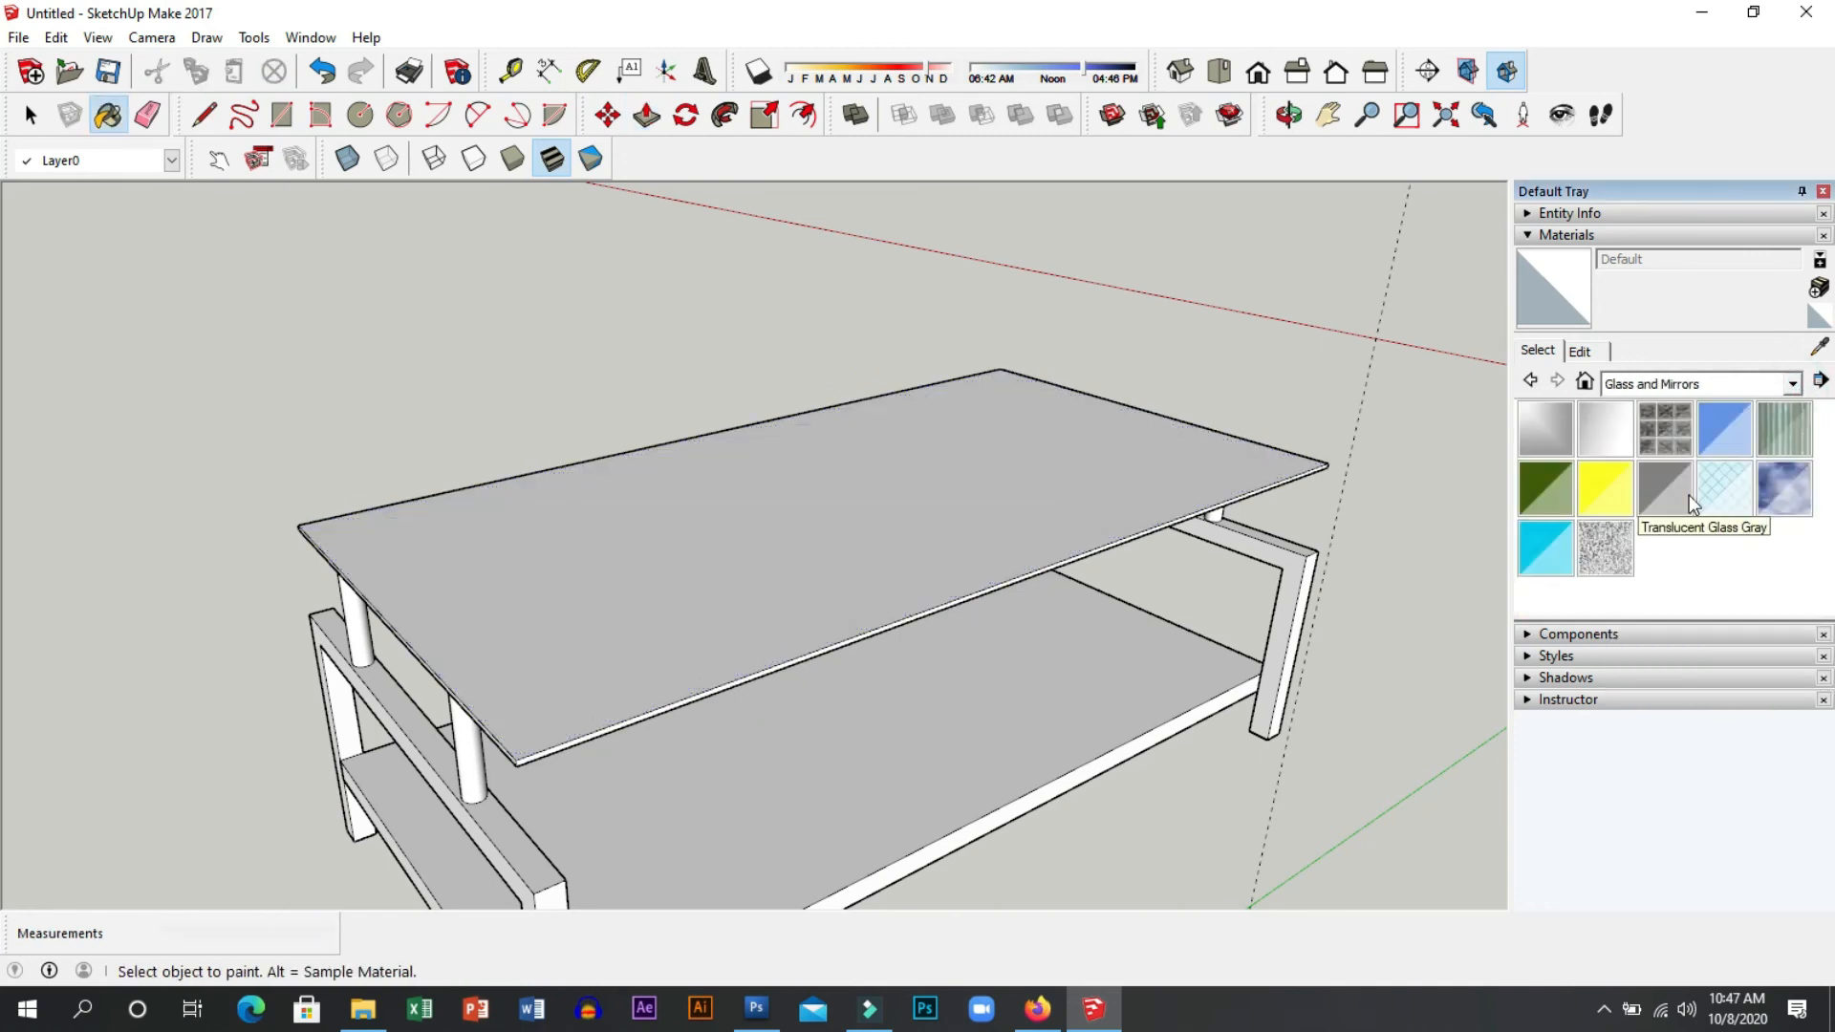
click(1772, 498)
click(1009, 488)
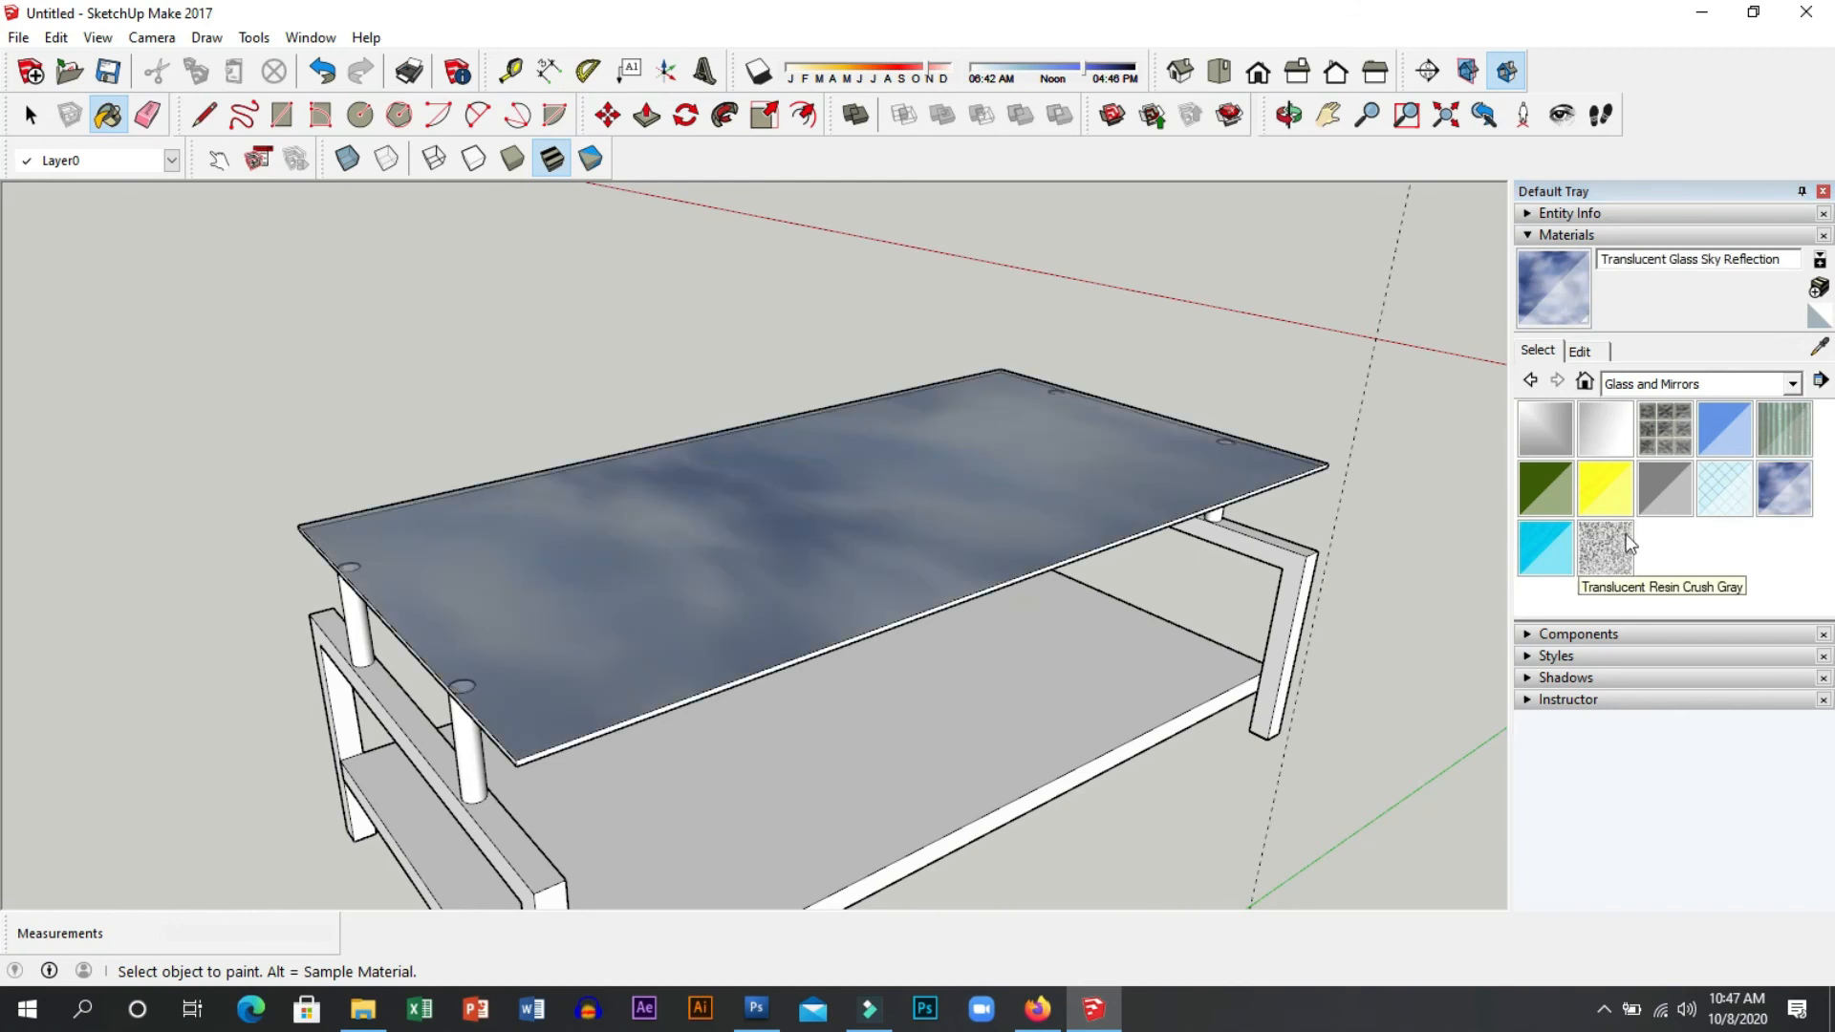
click(1545, 547)
click(942, 475)
Paint both frames and the lower shelf with Wood Veneer 01 from the Wood materials.
mouse_move(892, 688)
middle_down()
mouse_move(807, 397)
mouse_move(668, 705)
mouse_move(881, 915)
mouse_move(1331, 623)
mouse_move(521, 549)
mouse_move(860, 709)
mouse_move(1546, 474)
middle_up()
click(1793, 384)
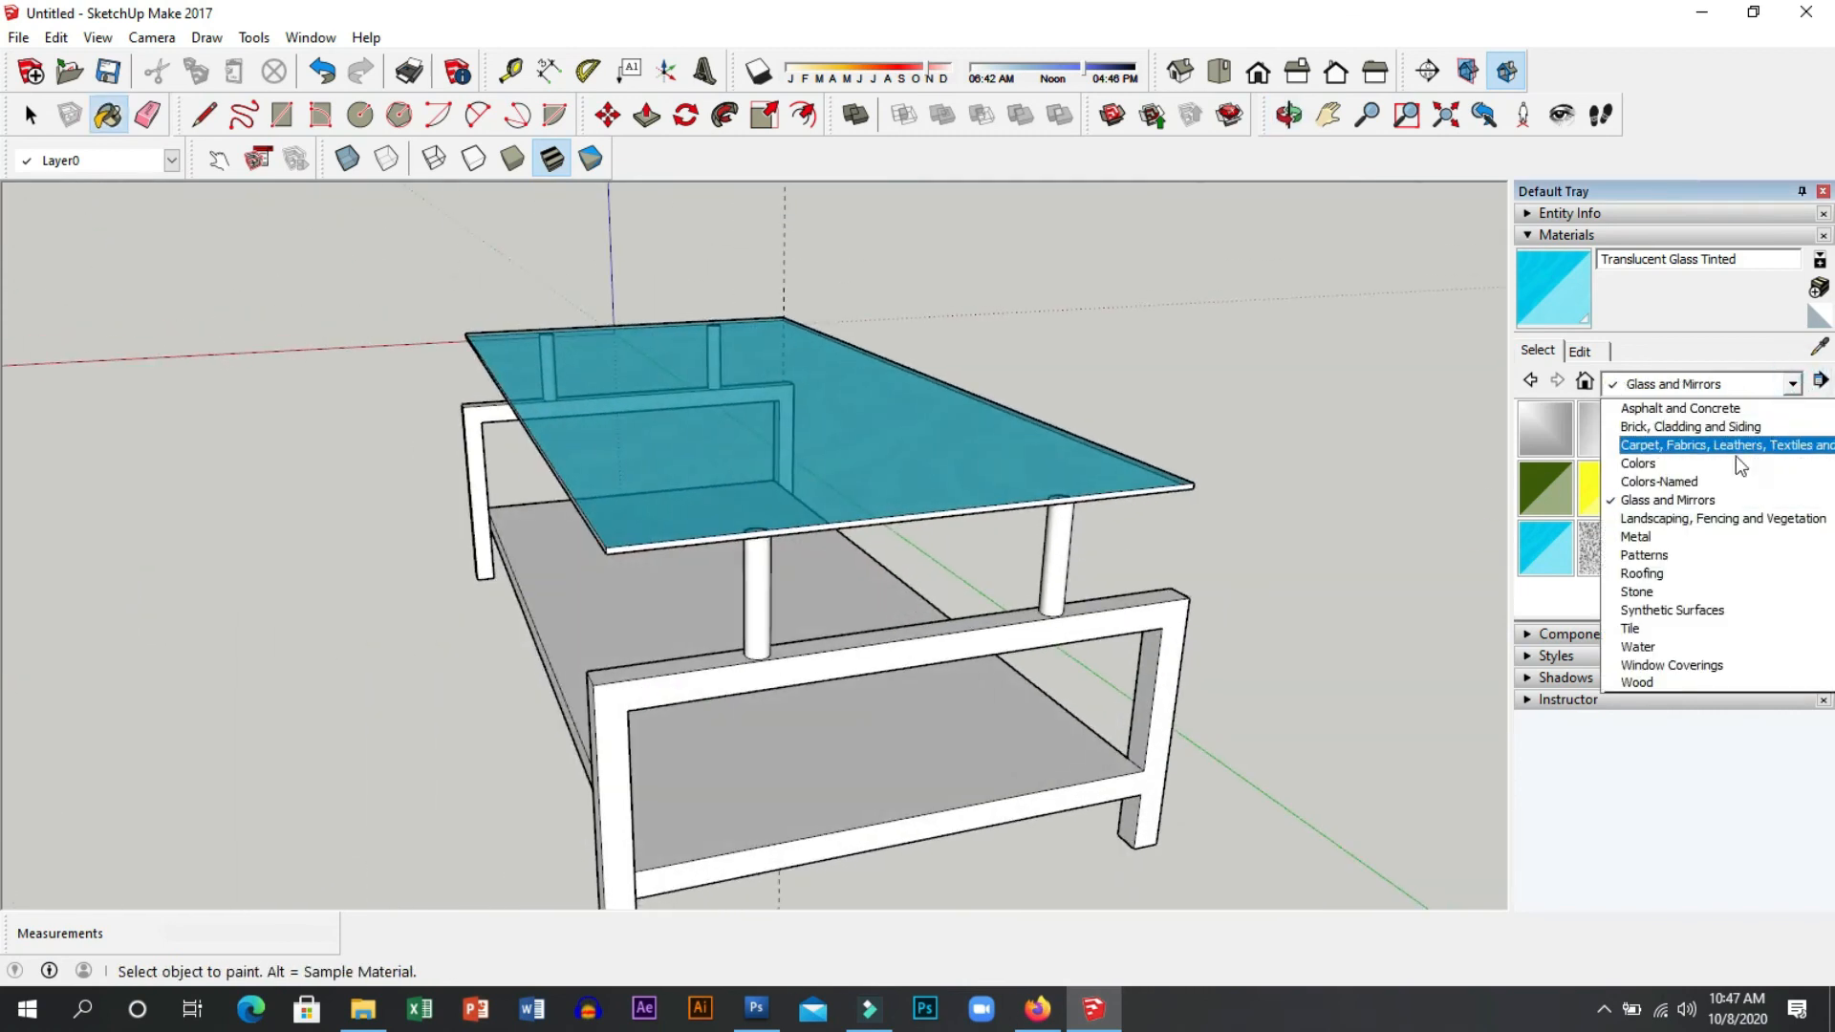
click(1667, 680)
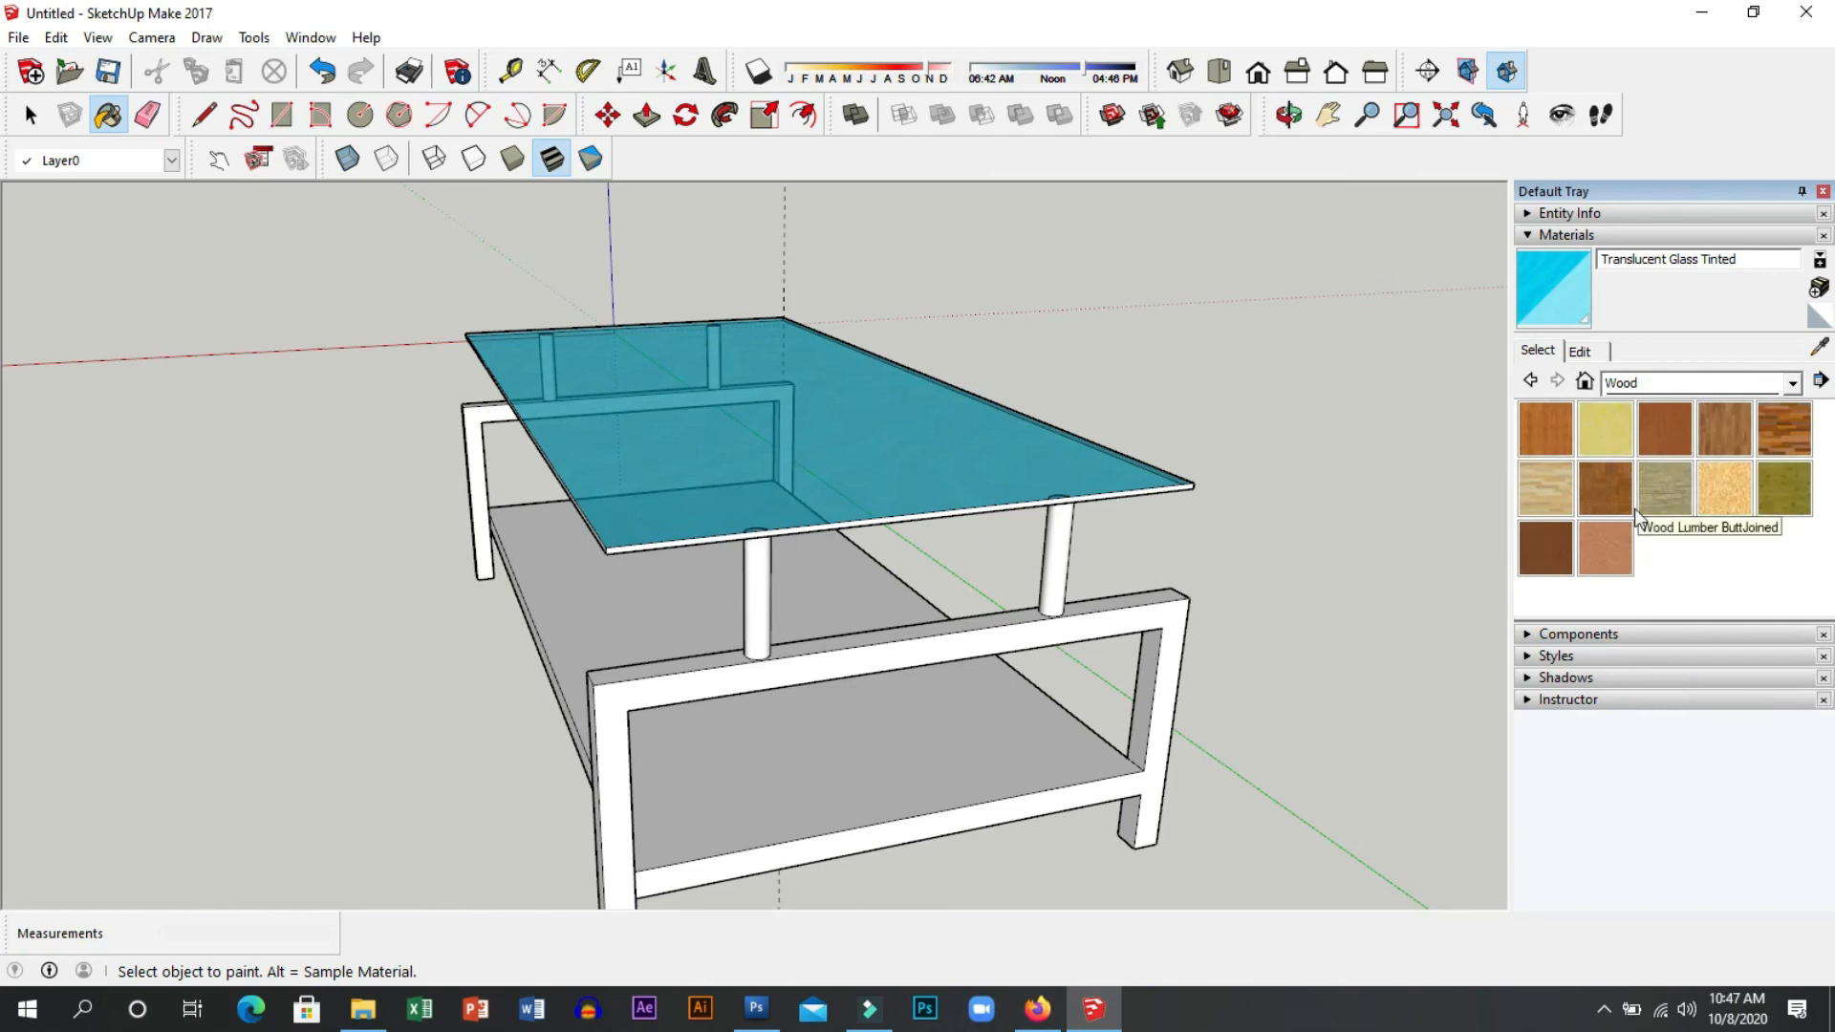
click(1546, 548)
click(1019, 637)
middle_drag(393, 668, 1127, 737)
click(1019, 739)
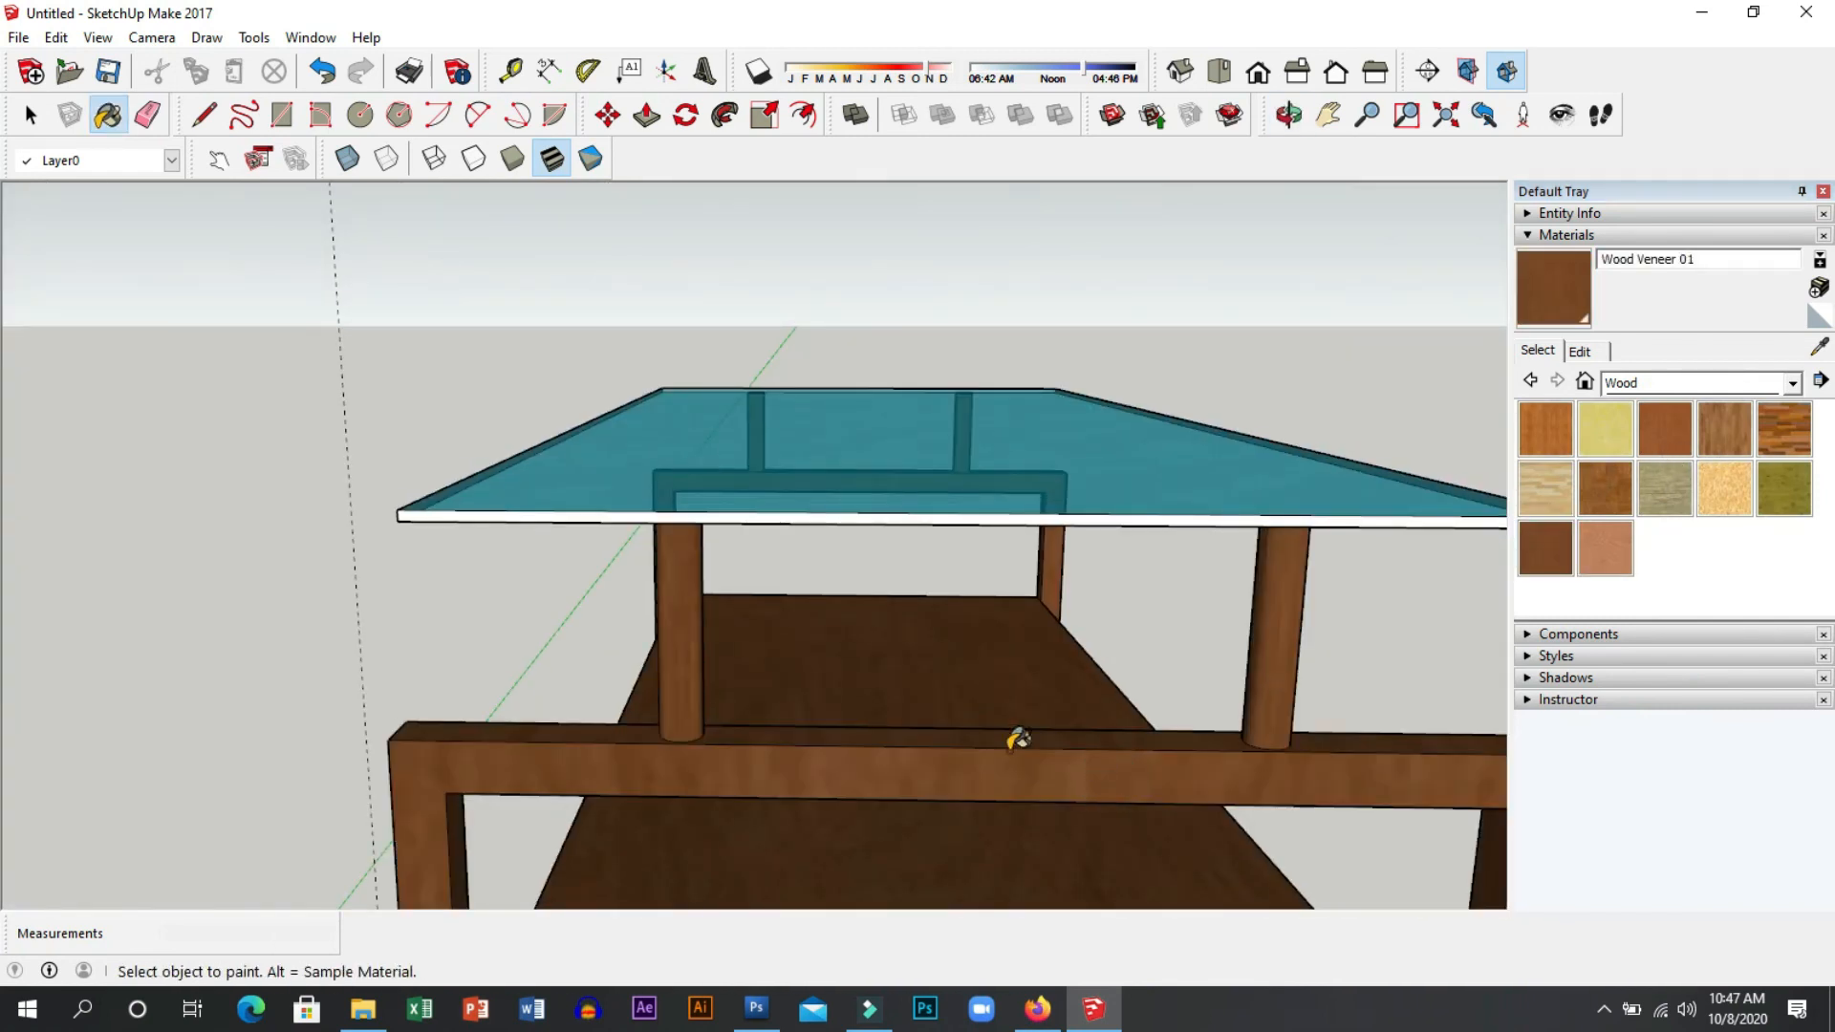
Examine the painted table from several sides and frame the whole model in view.
key(space)
click(678, 666)
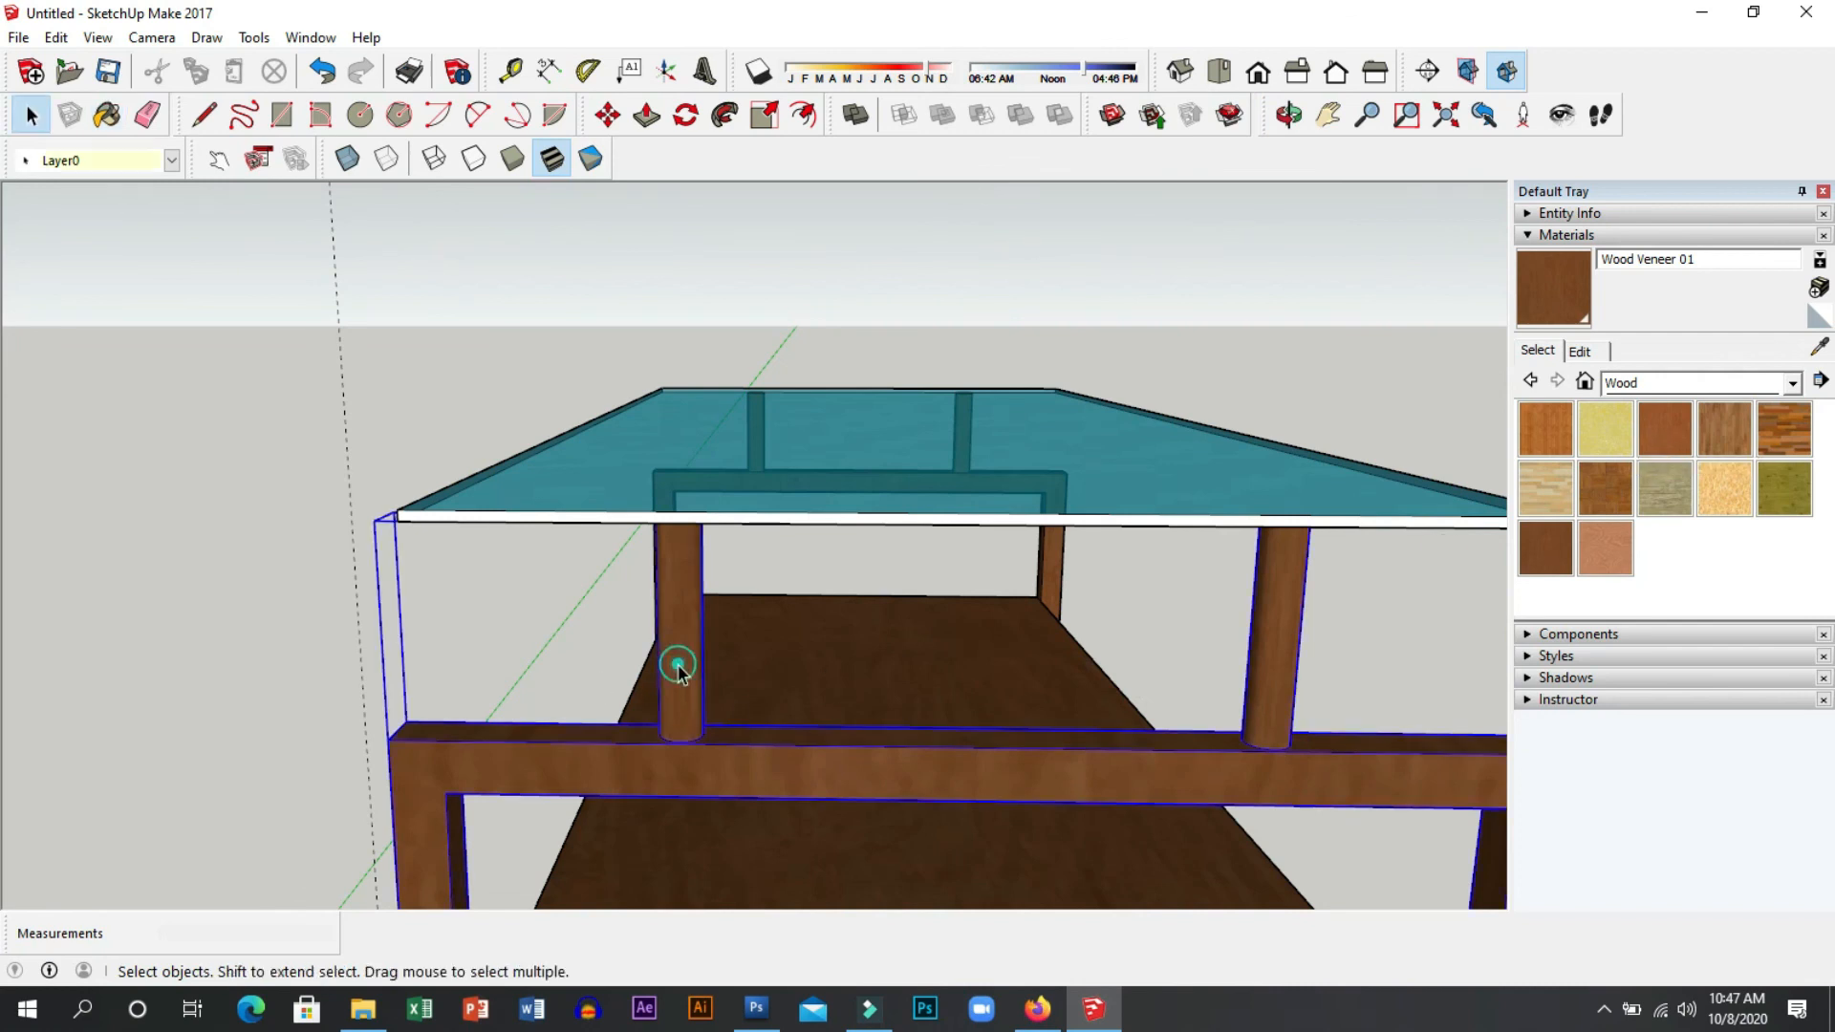
middle_drag(881, 685, 634, 692)
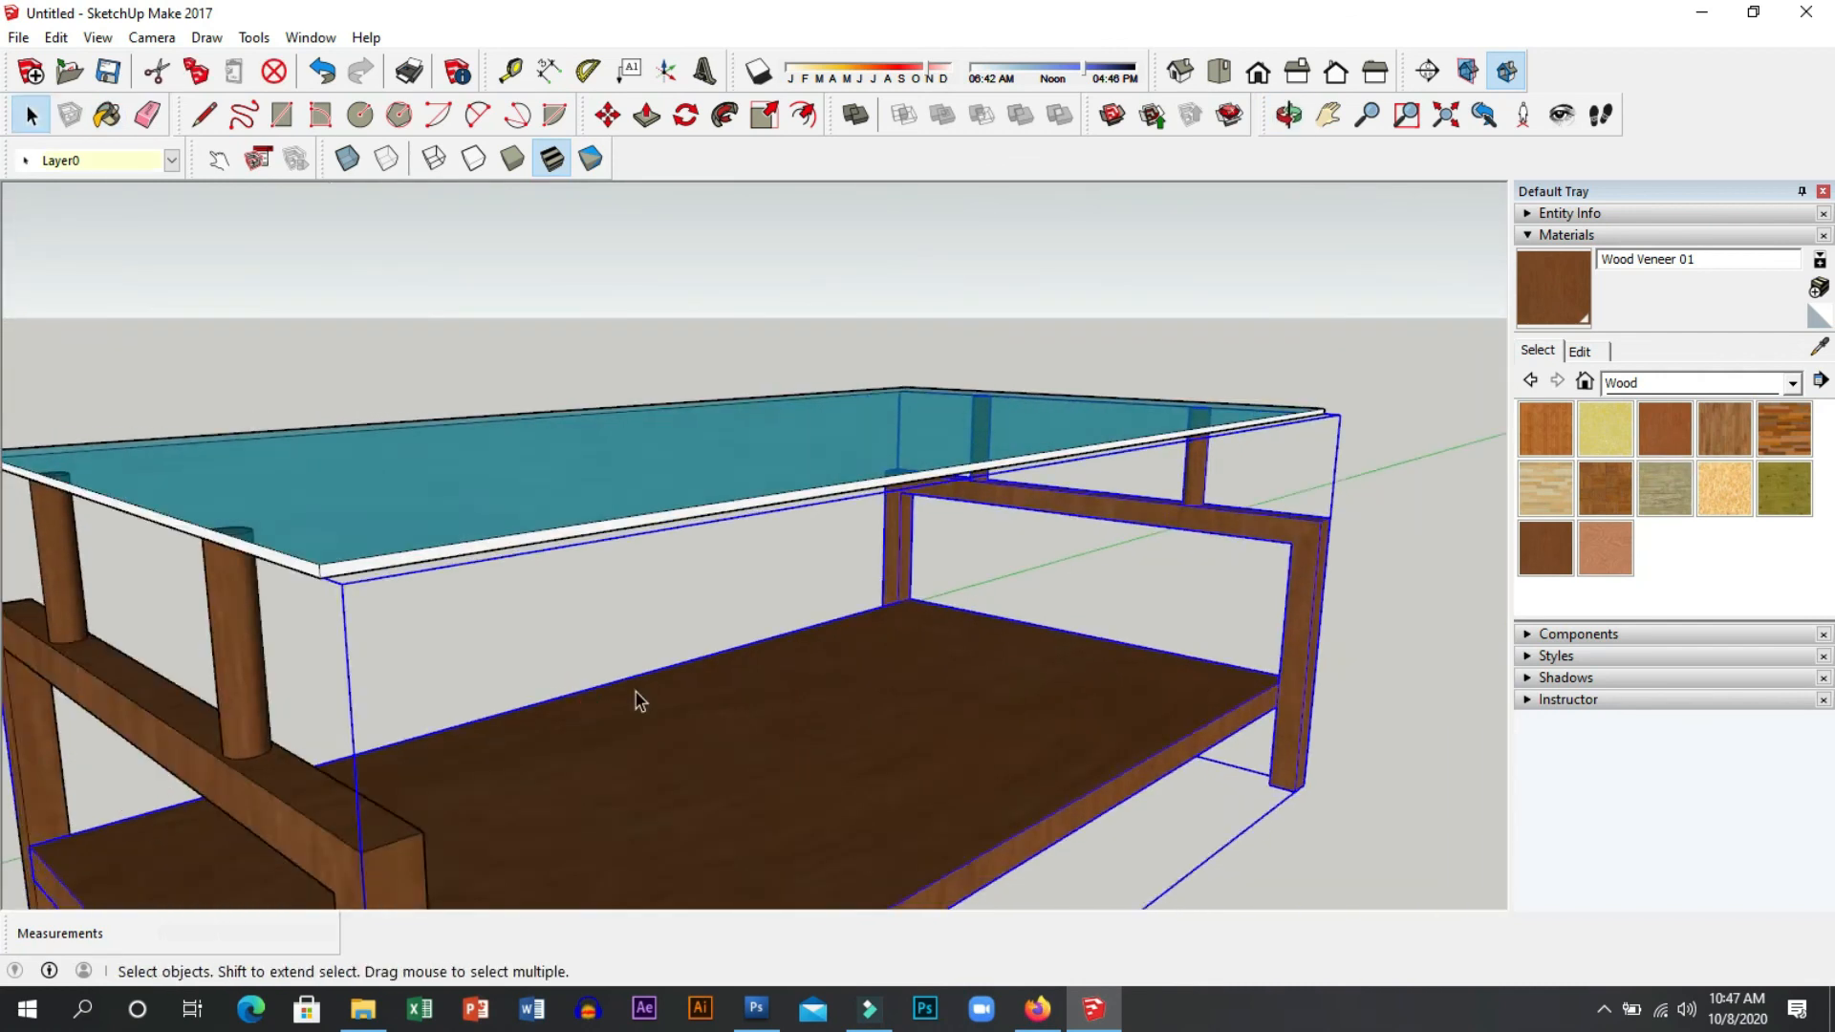
scroll(860, 783, down, 3)
click(953, 837)
middle_drag(346, 743, 1130, 770)
click(1328, 115)
drag(918, 593, 1041, 514)
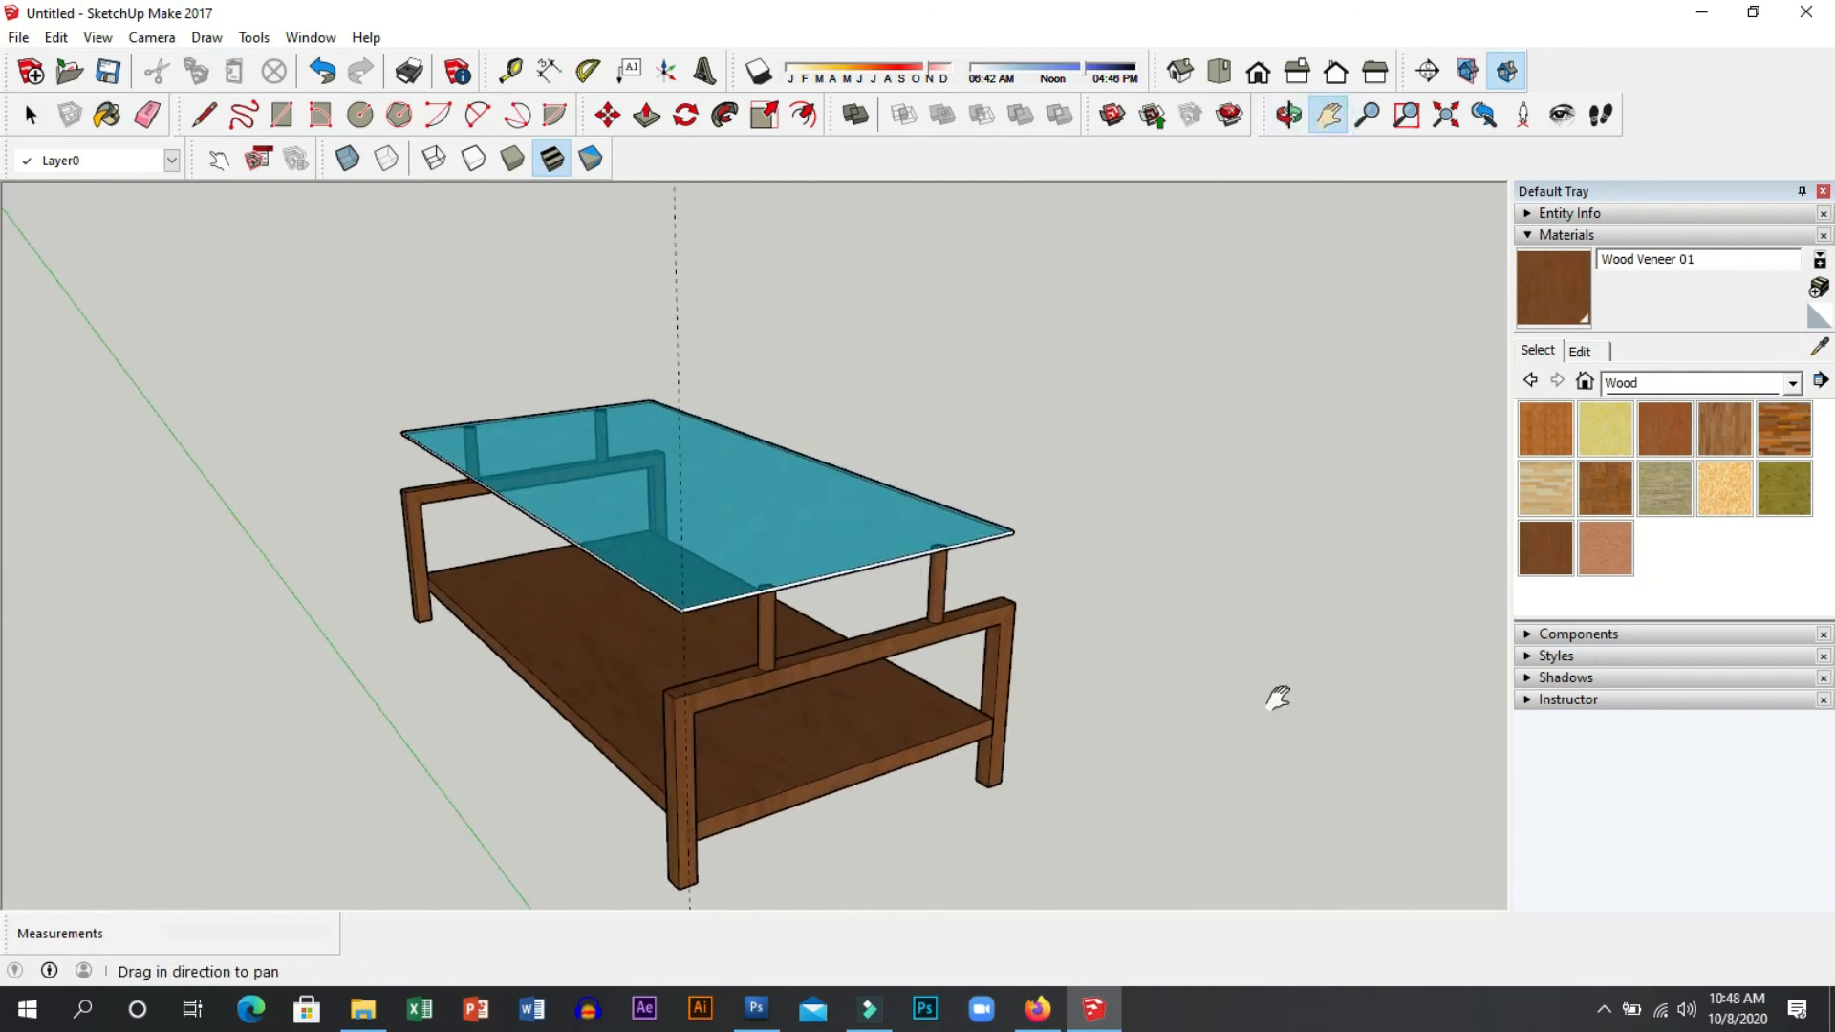
drag(830, 673, 872, 622)
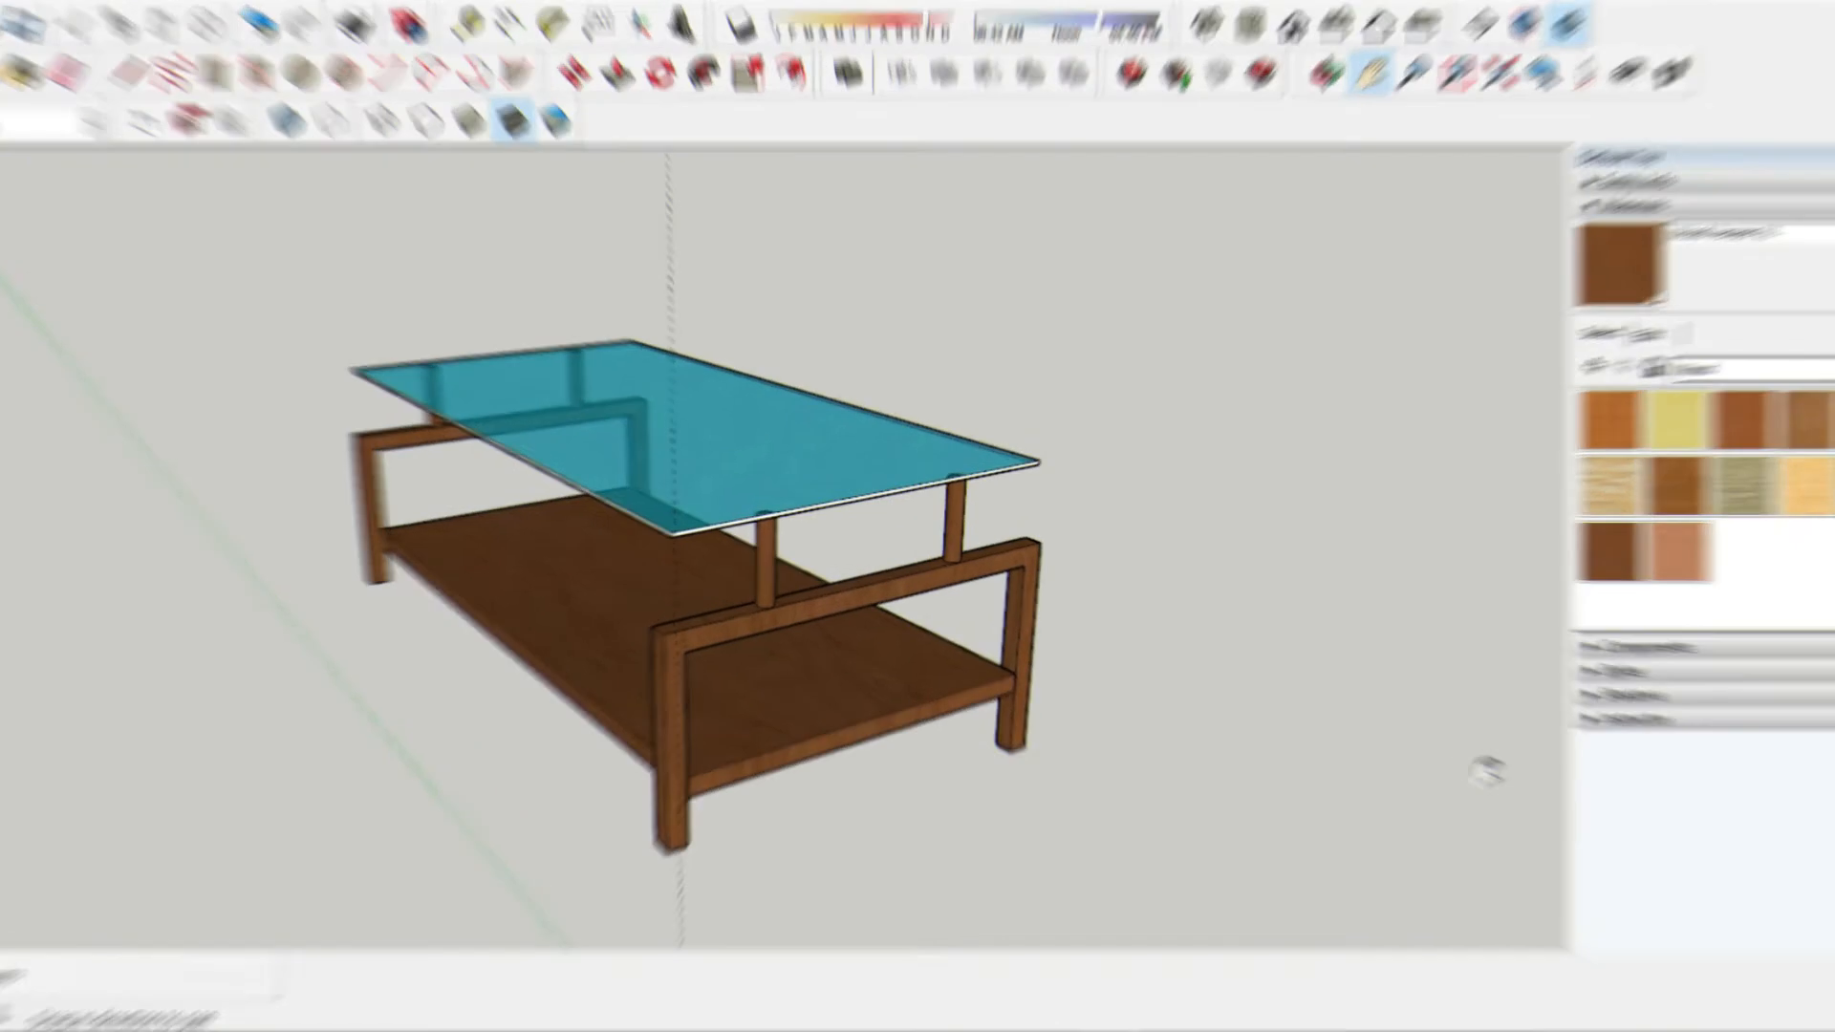